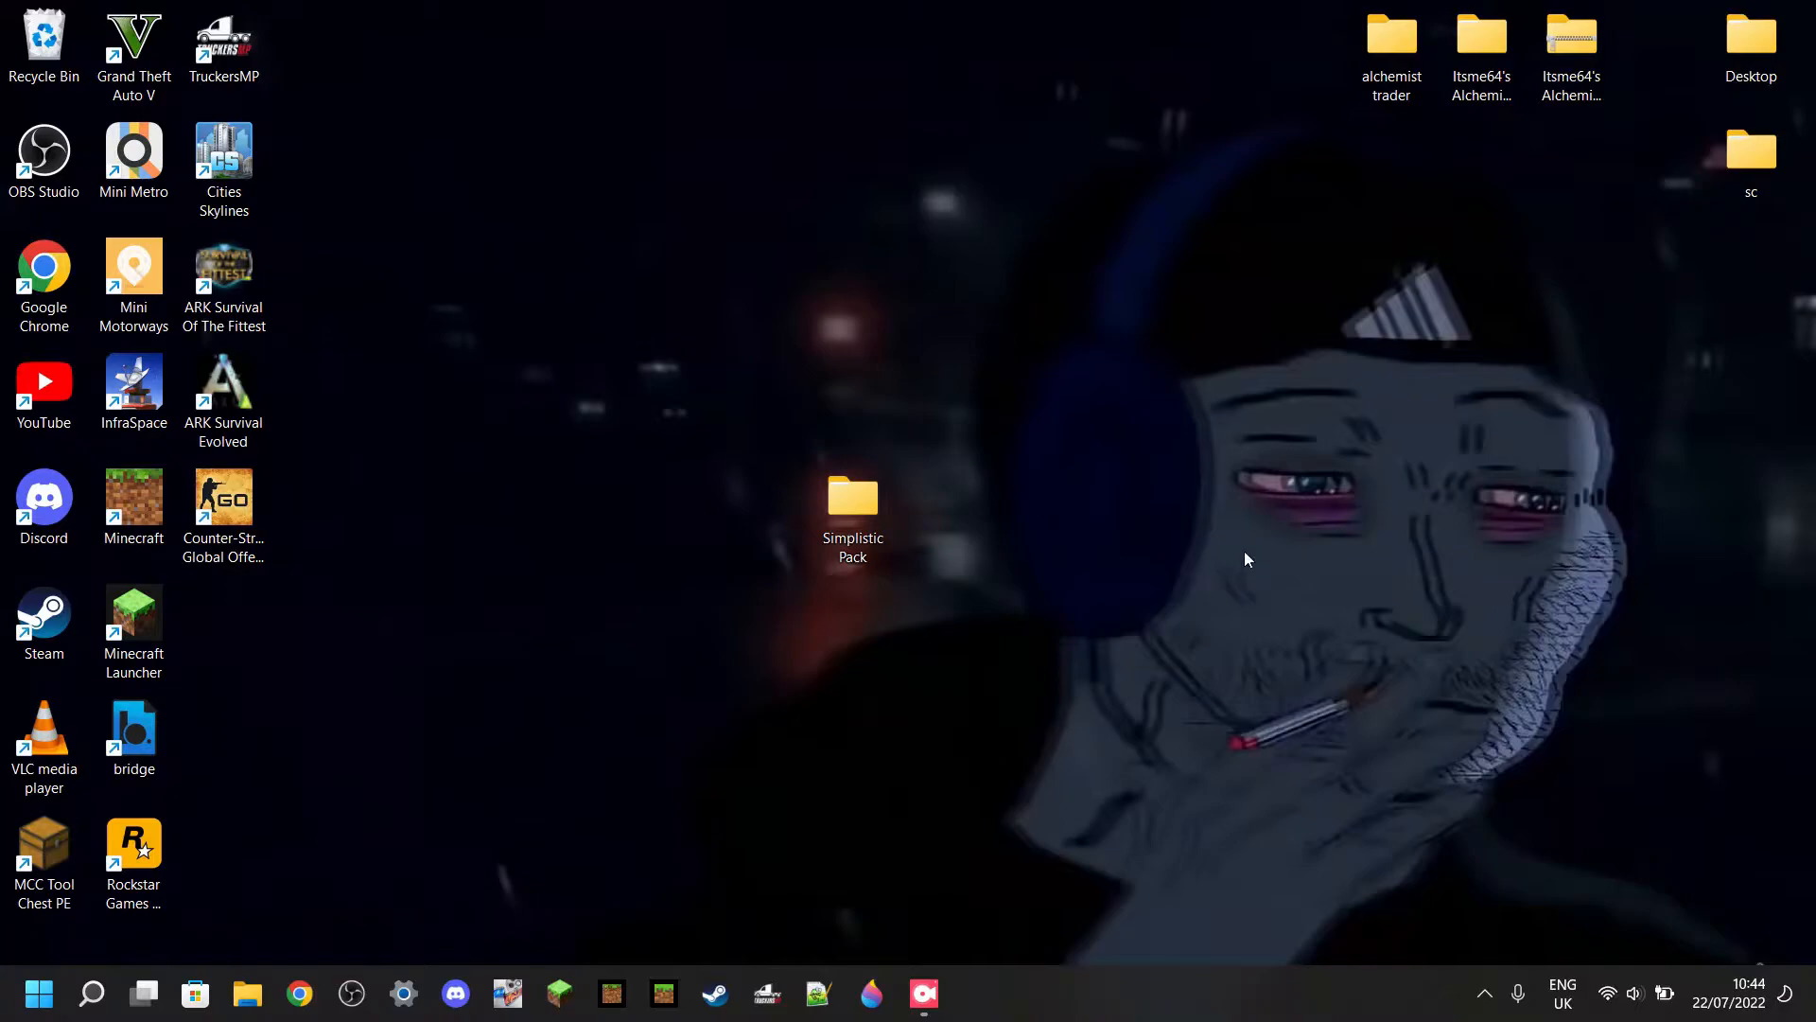
# Open the Simplistic Pack folder on the desktop and look over its textures folder, manifest.json and pack_icon.png.
pyautogui.moveTo(709, 402); pyautogui.dragTo(1010, 644)
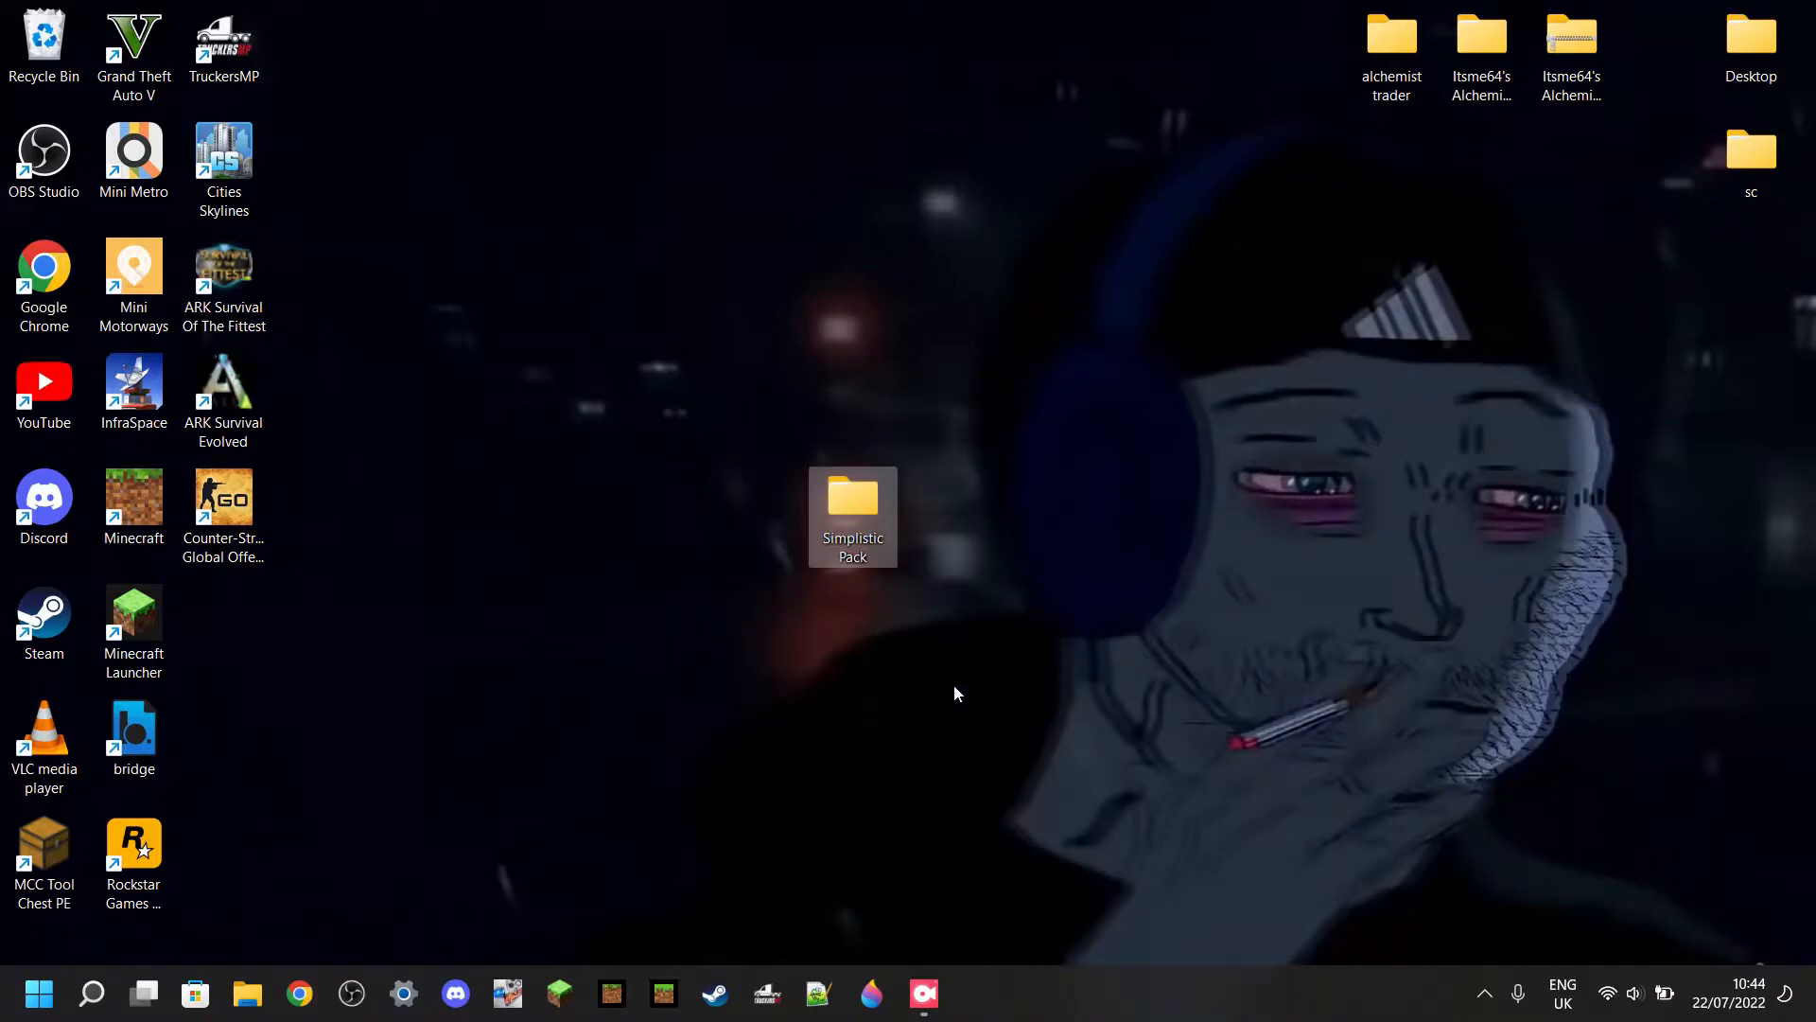
pyautogui.click(885, 754)
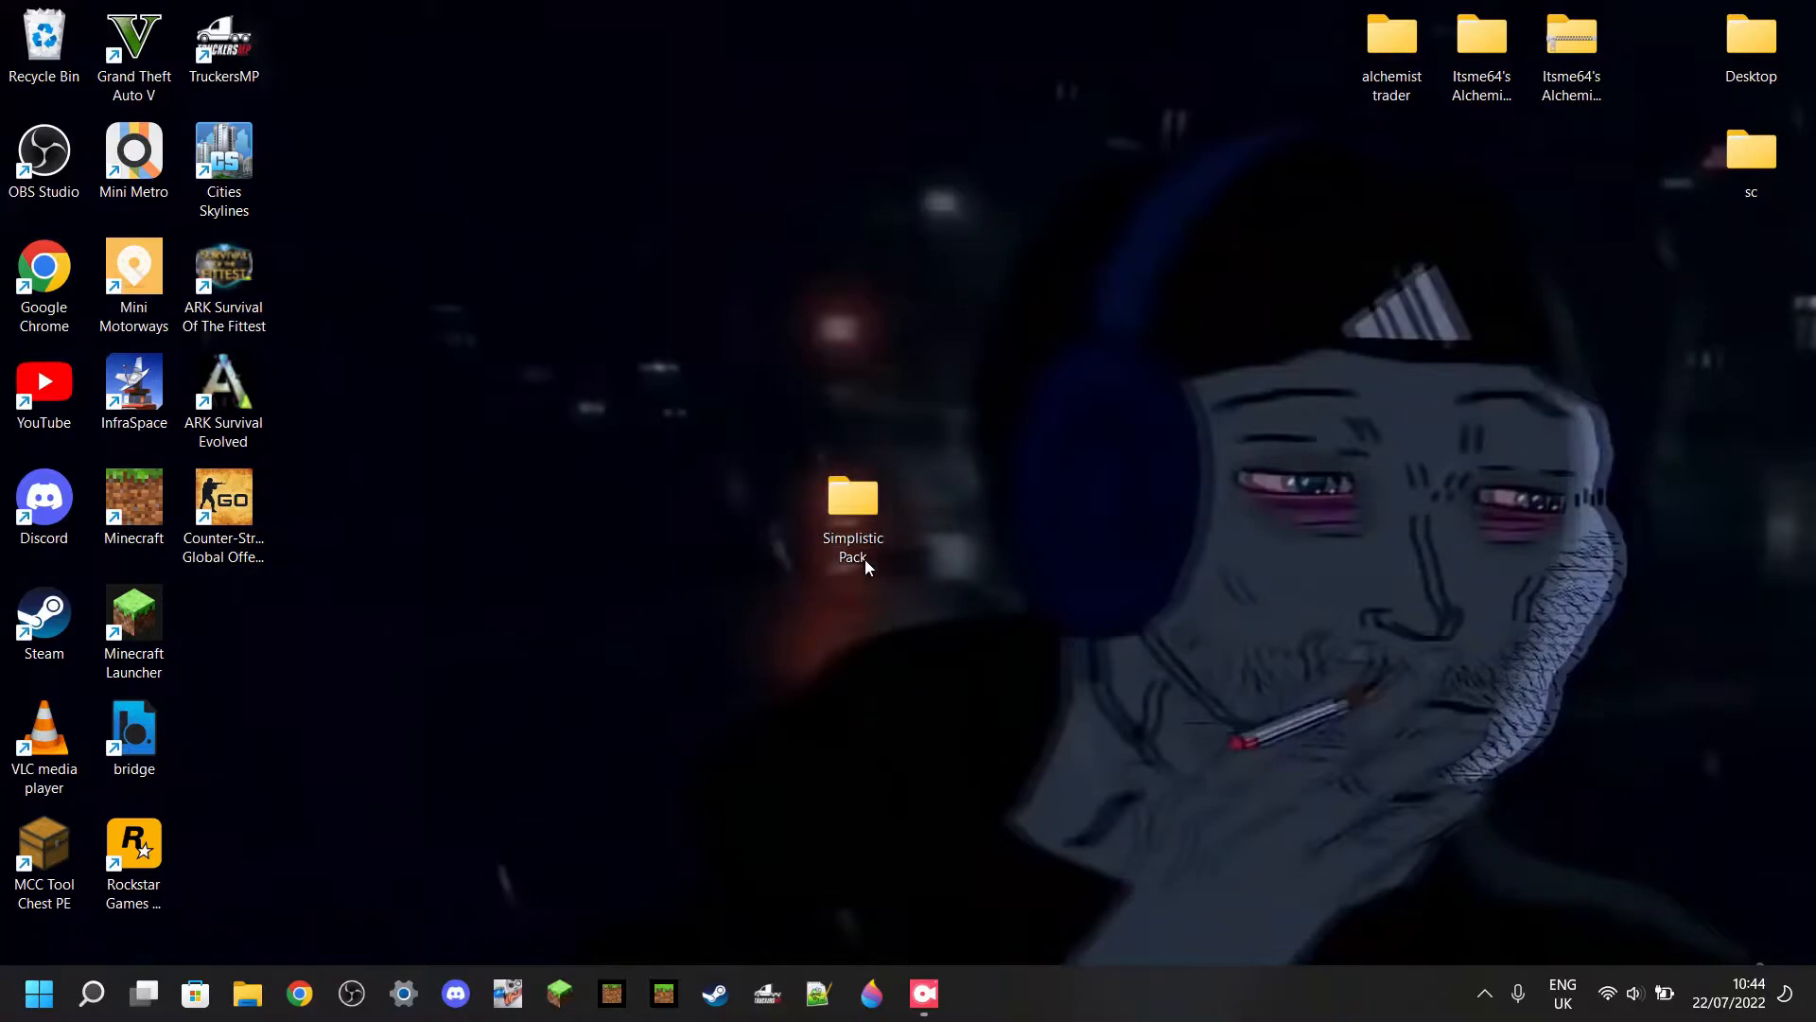
pyautogui.doubleClick(849, 506)
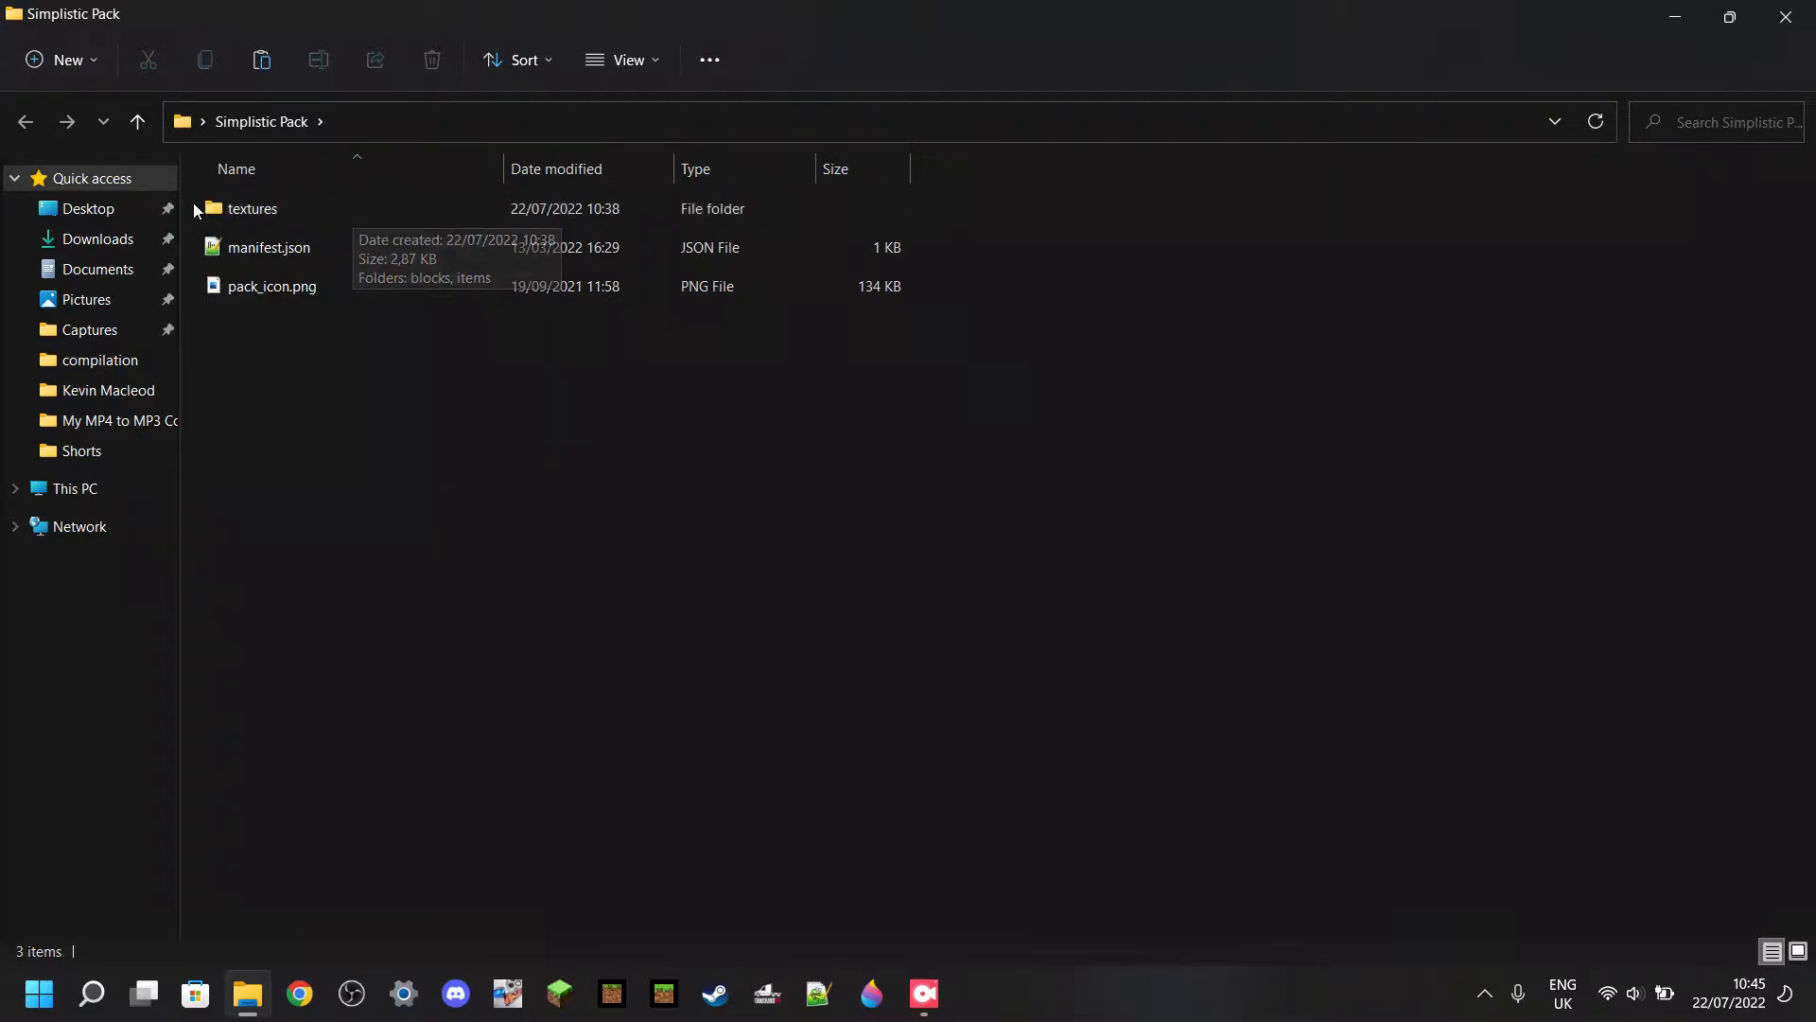
pyautogui.moveTo(284, 210); pyautogui.dragTo(333, 296)
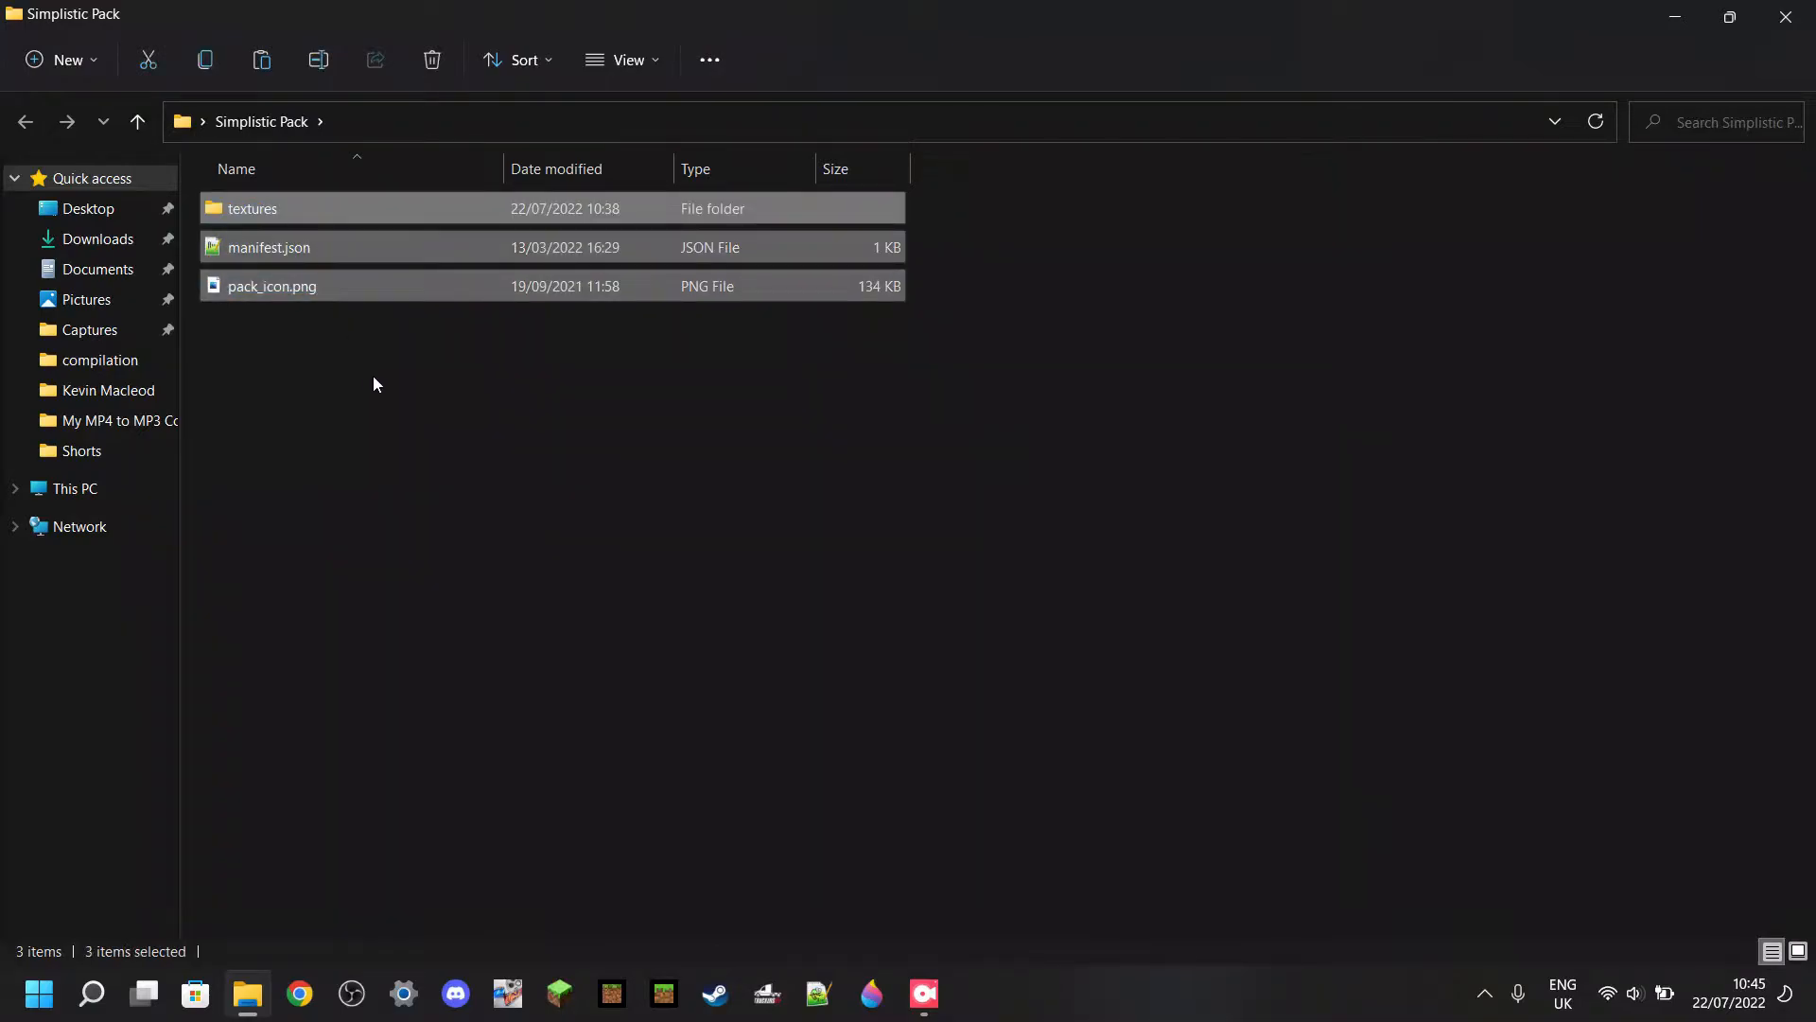
pyautogui.click(378, 377)
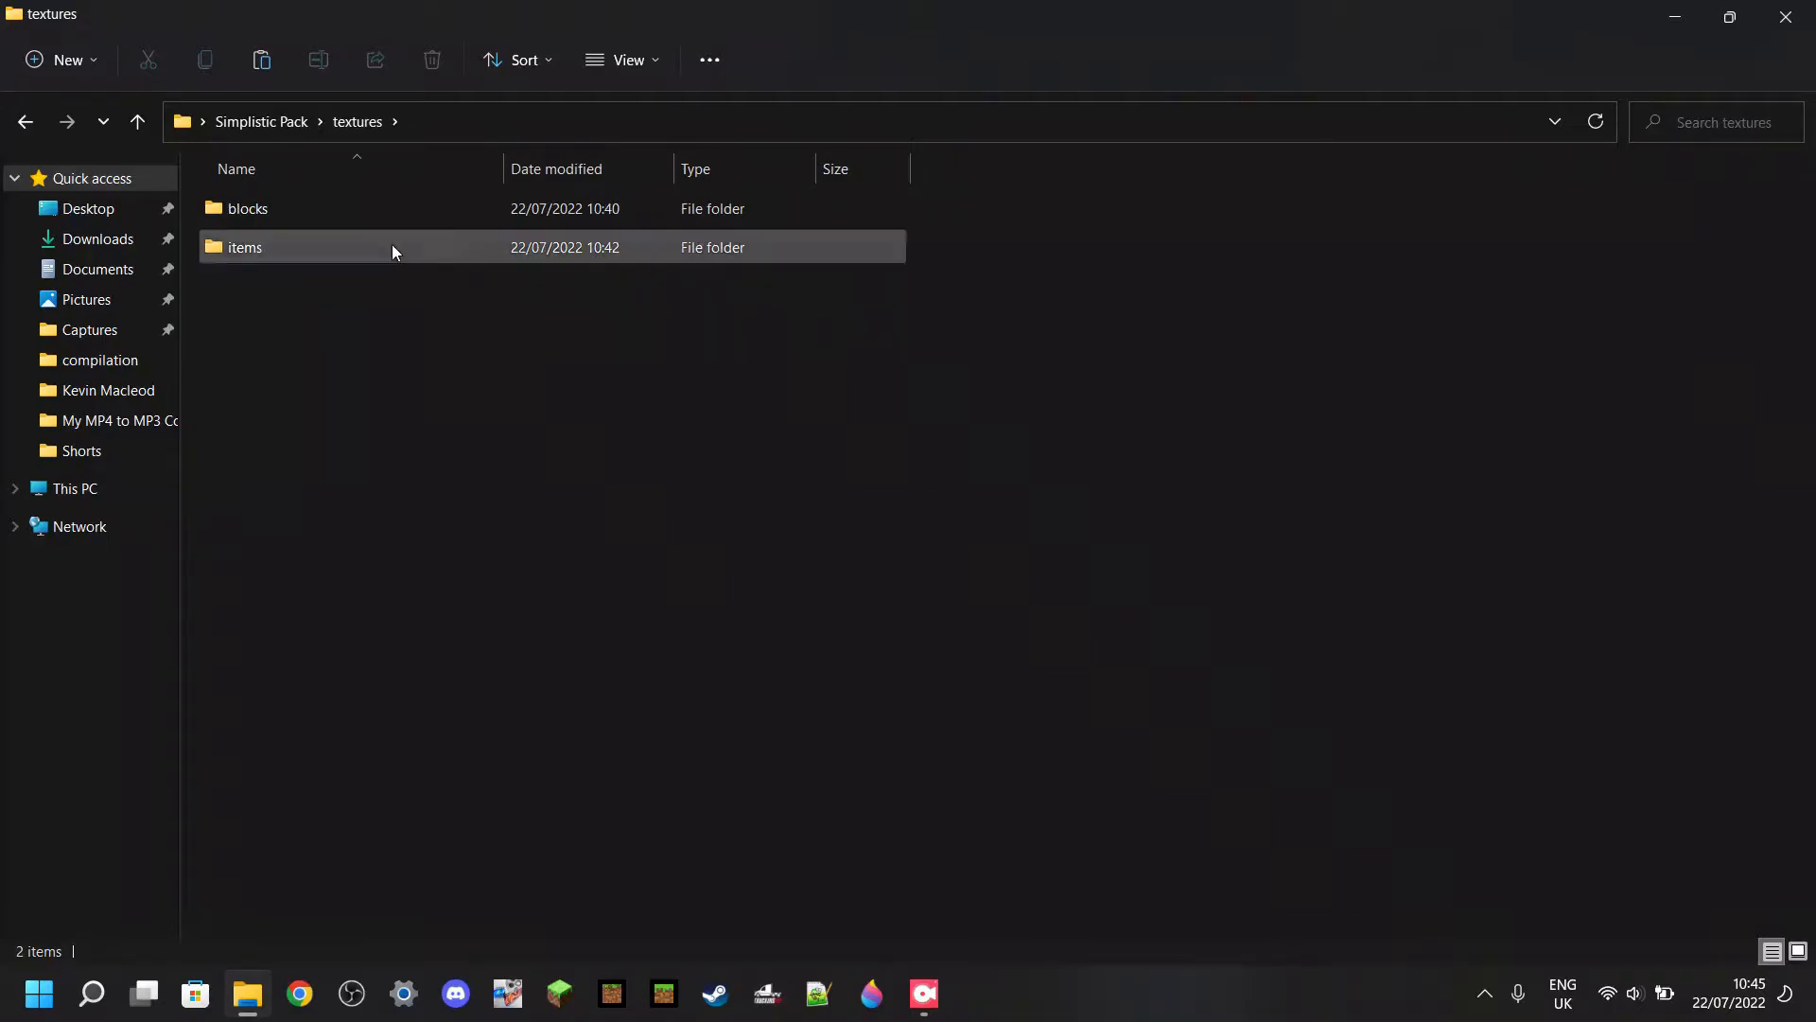
# Open the blocks folder inside the pack's textures folder and look over the plank textures.
pyautogui.moveTo(196, 202); pyautogui.dragTo(231, 261)
pyautogui.click(251, 281)
pyautogui.doubleClick(263, 212)
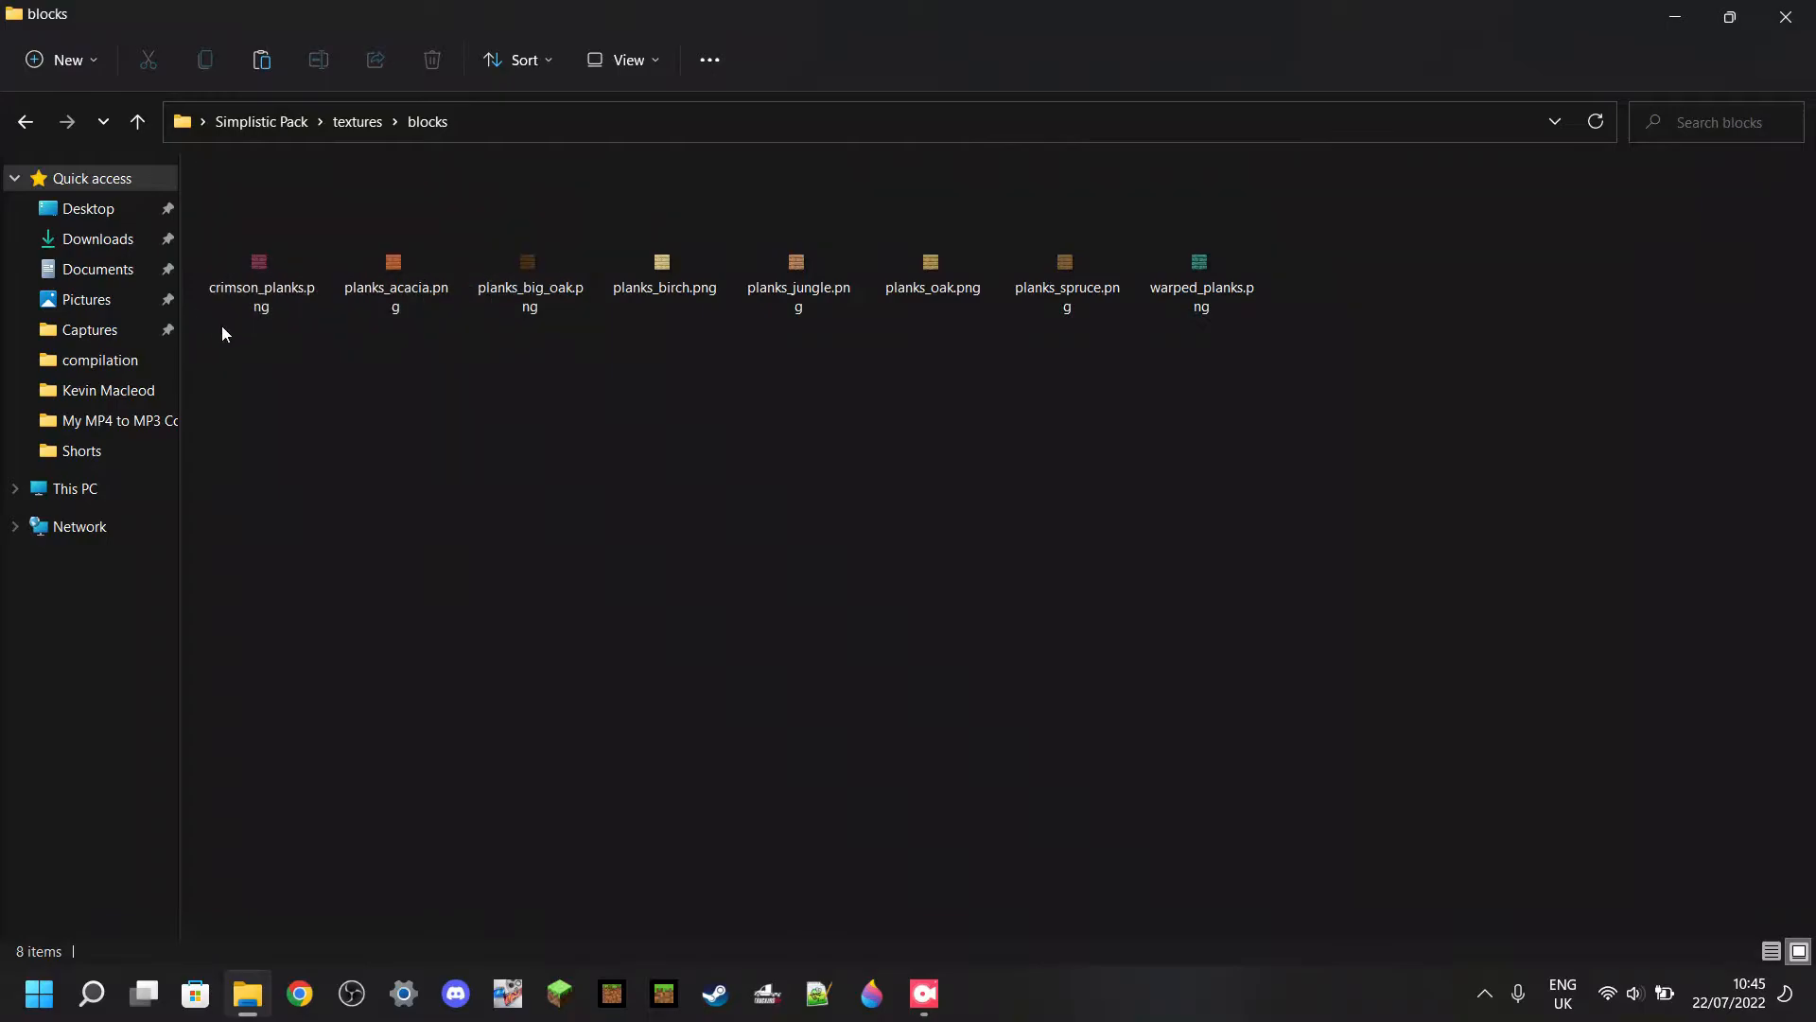
pyautogui.moveTo(223, 333); pyautogui.dragTo(1335, 272)
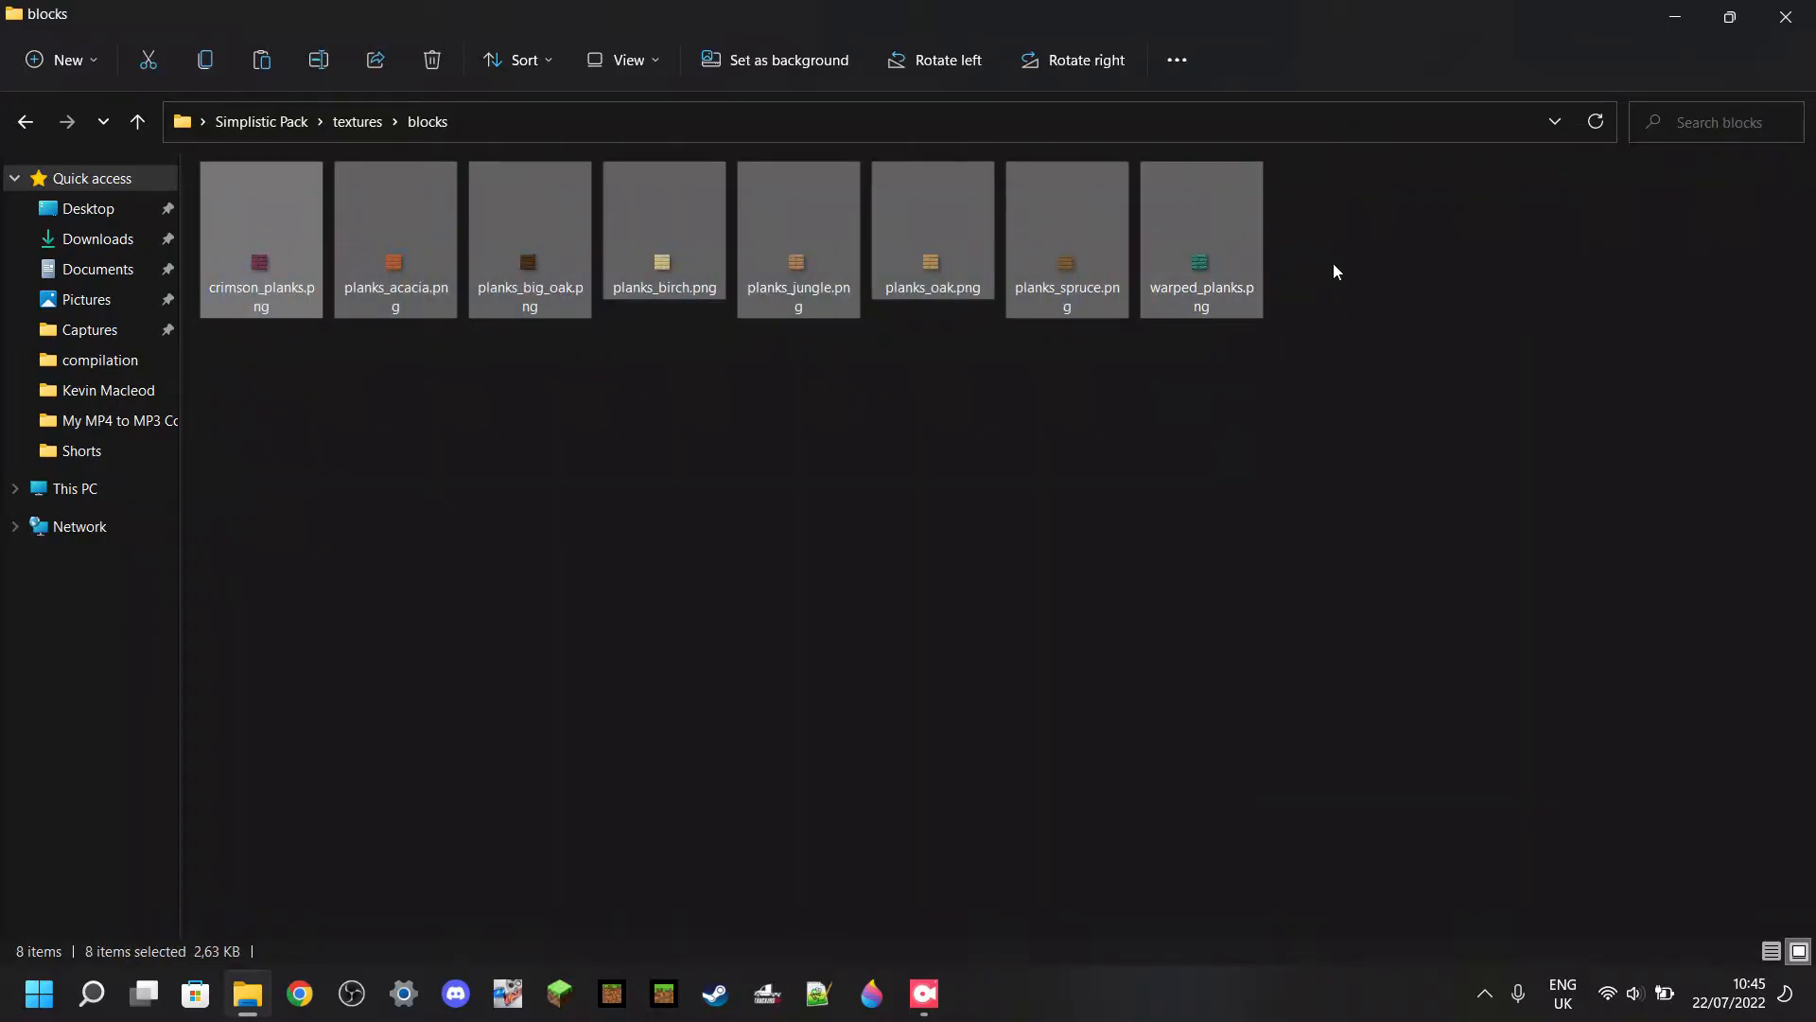
pyautogui.click(1334, 271)
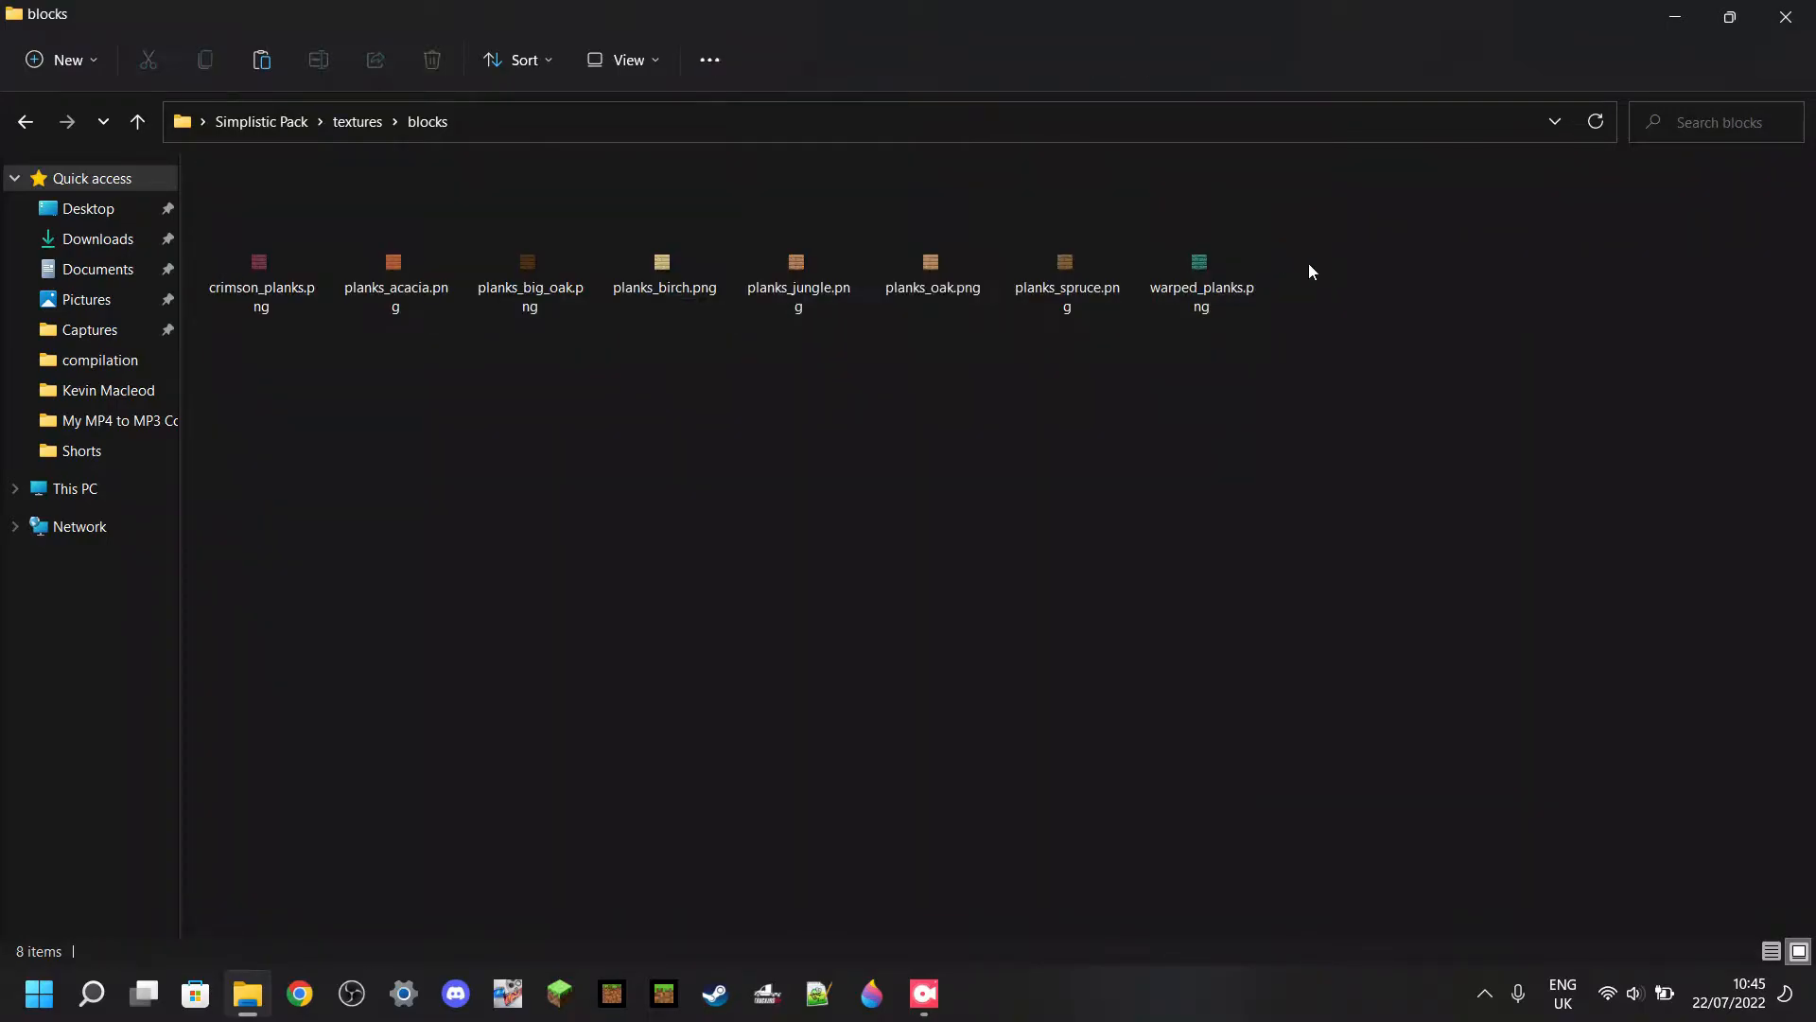
# Look at the contents of the items folder and return to the textures folder.
pyautogui.click(358, 121)
pyautogui.doubleClick(316, 247)
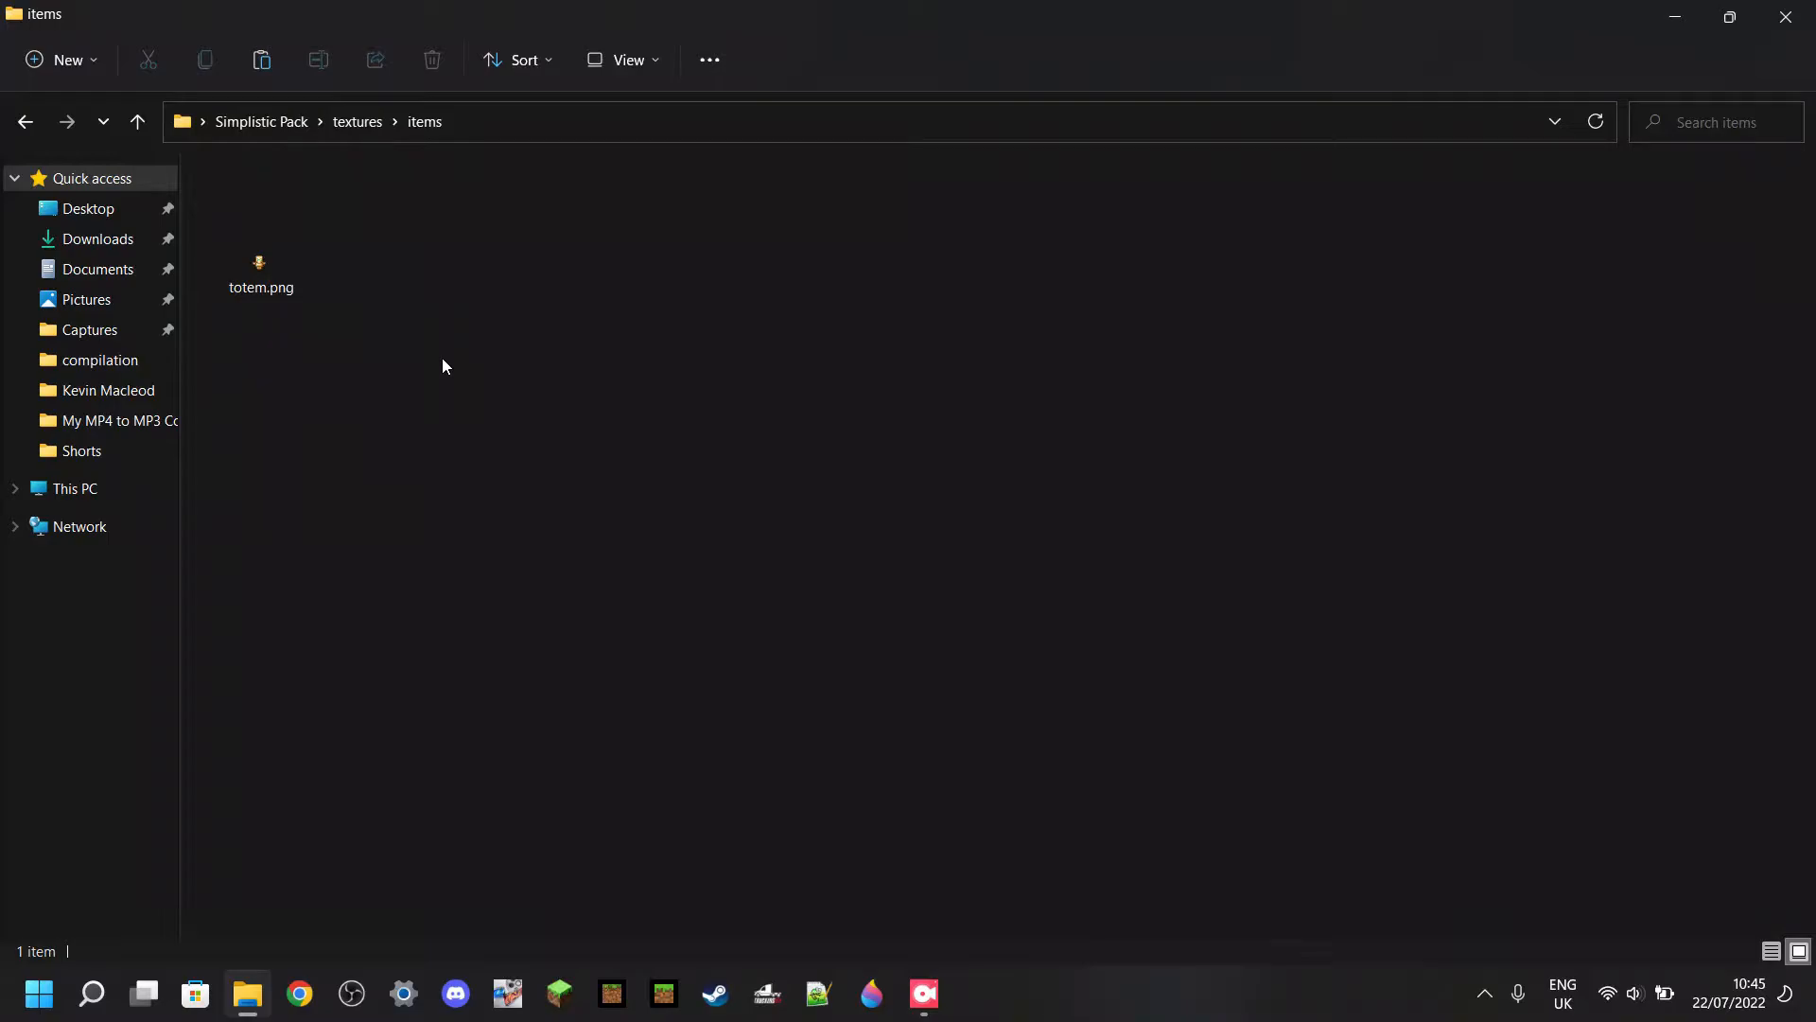
pyautogui.click(350, 123)
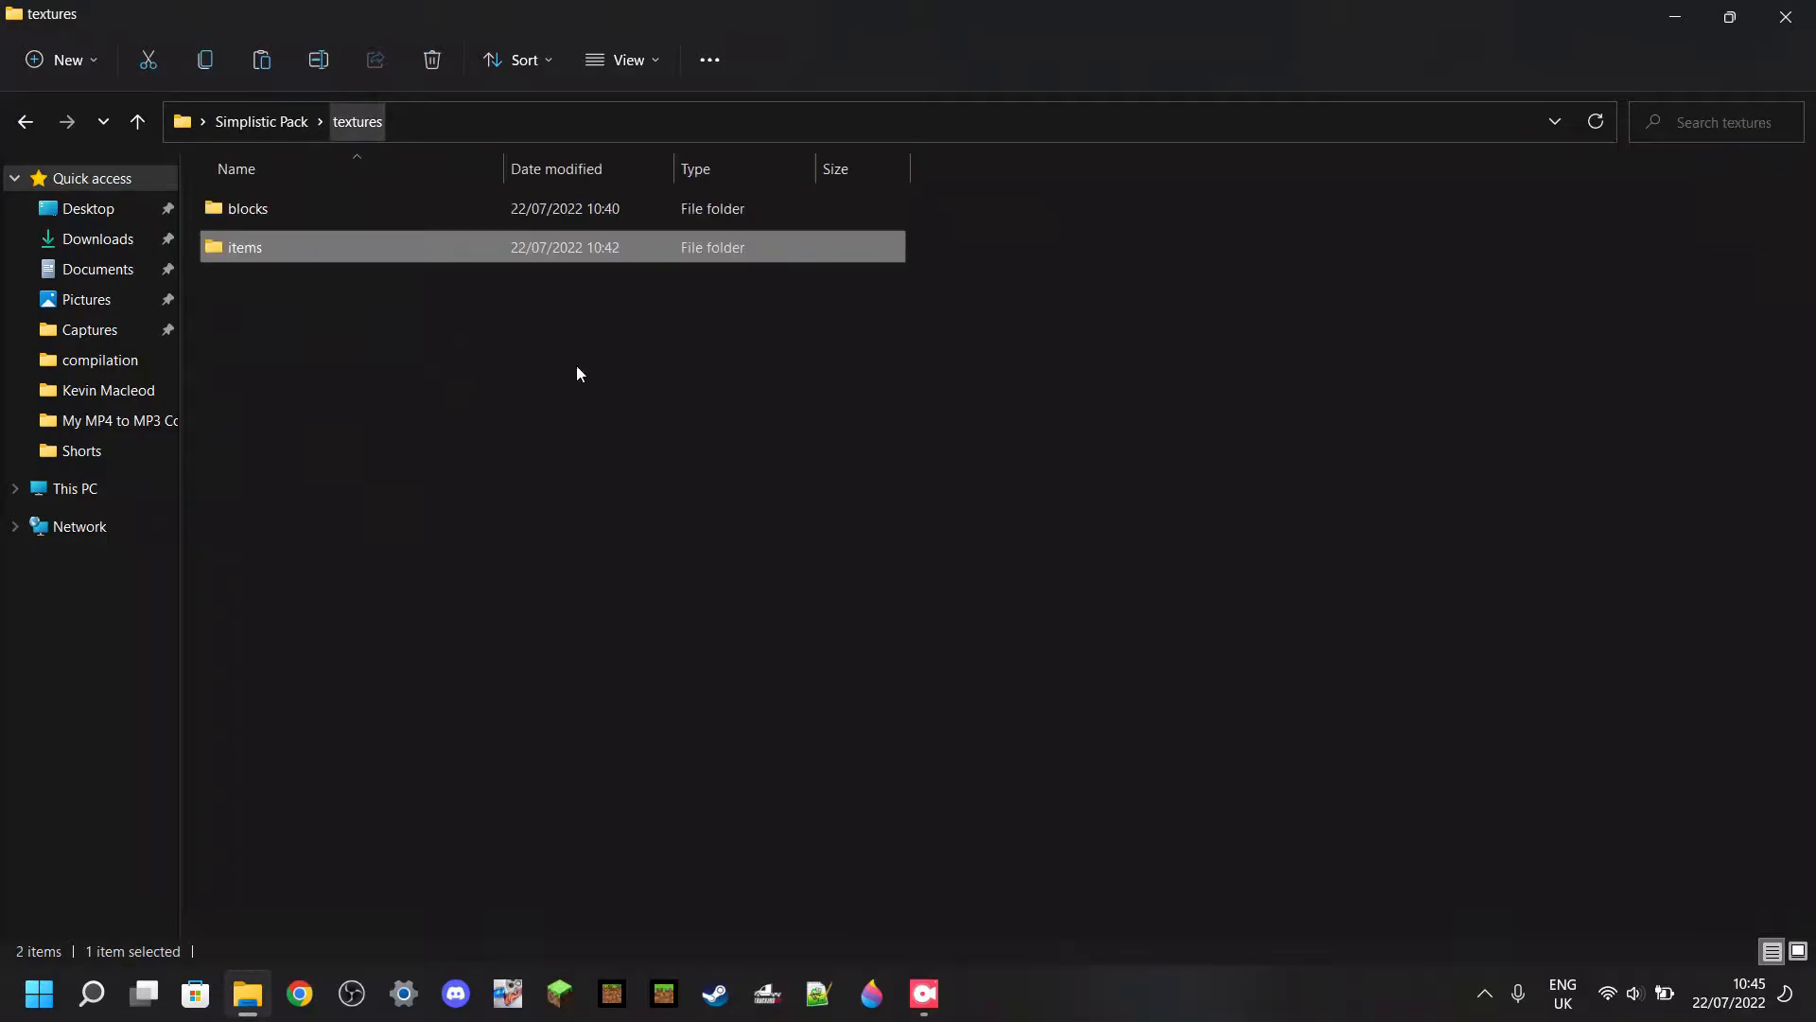
pyautogui.click(633, 418)
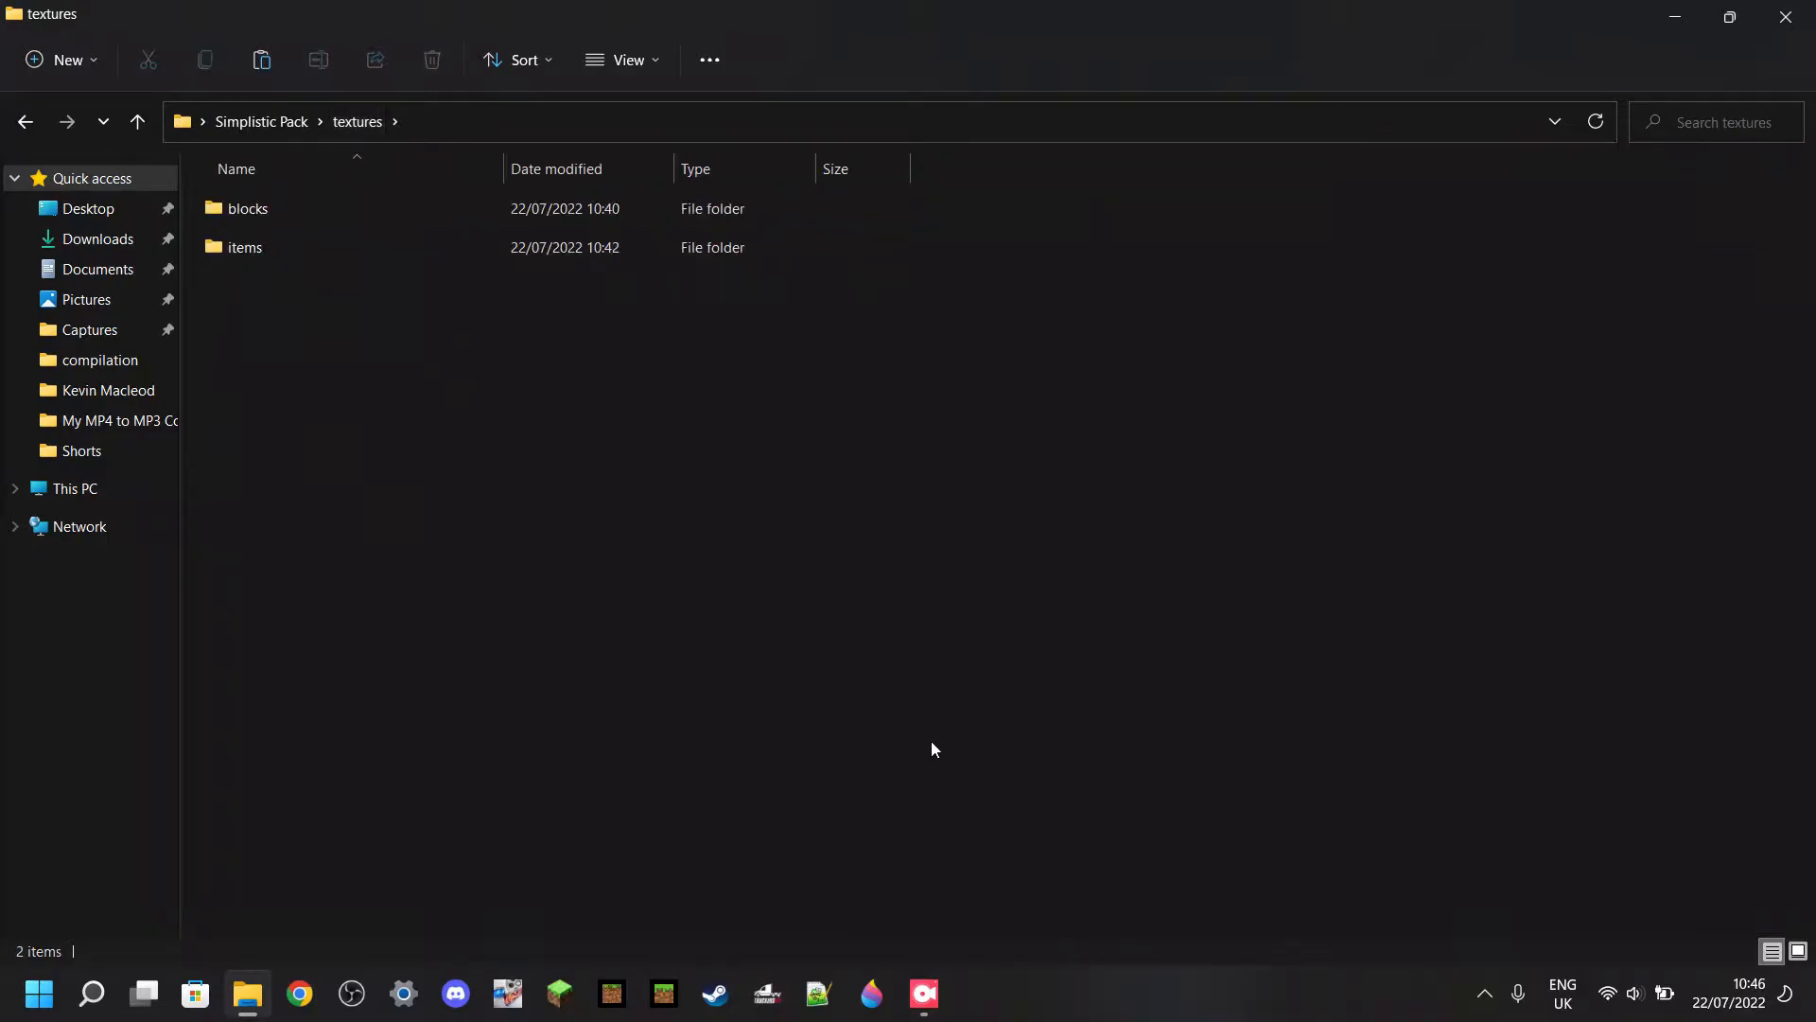
# Open crimson_planks.png from the blocks folder in Paint 3D.
pyautogui.click(873, 998)
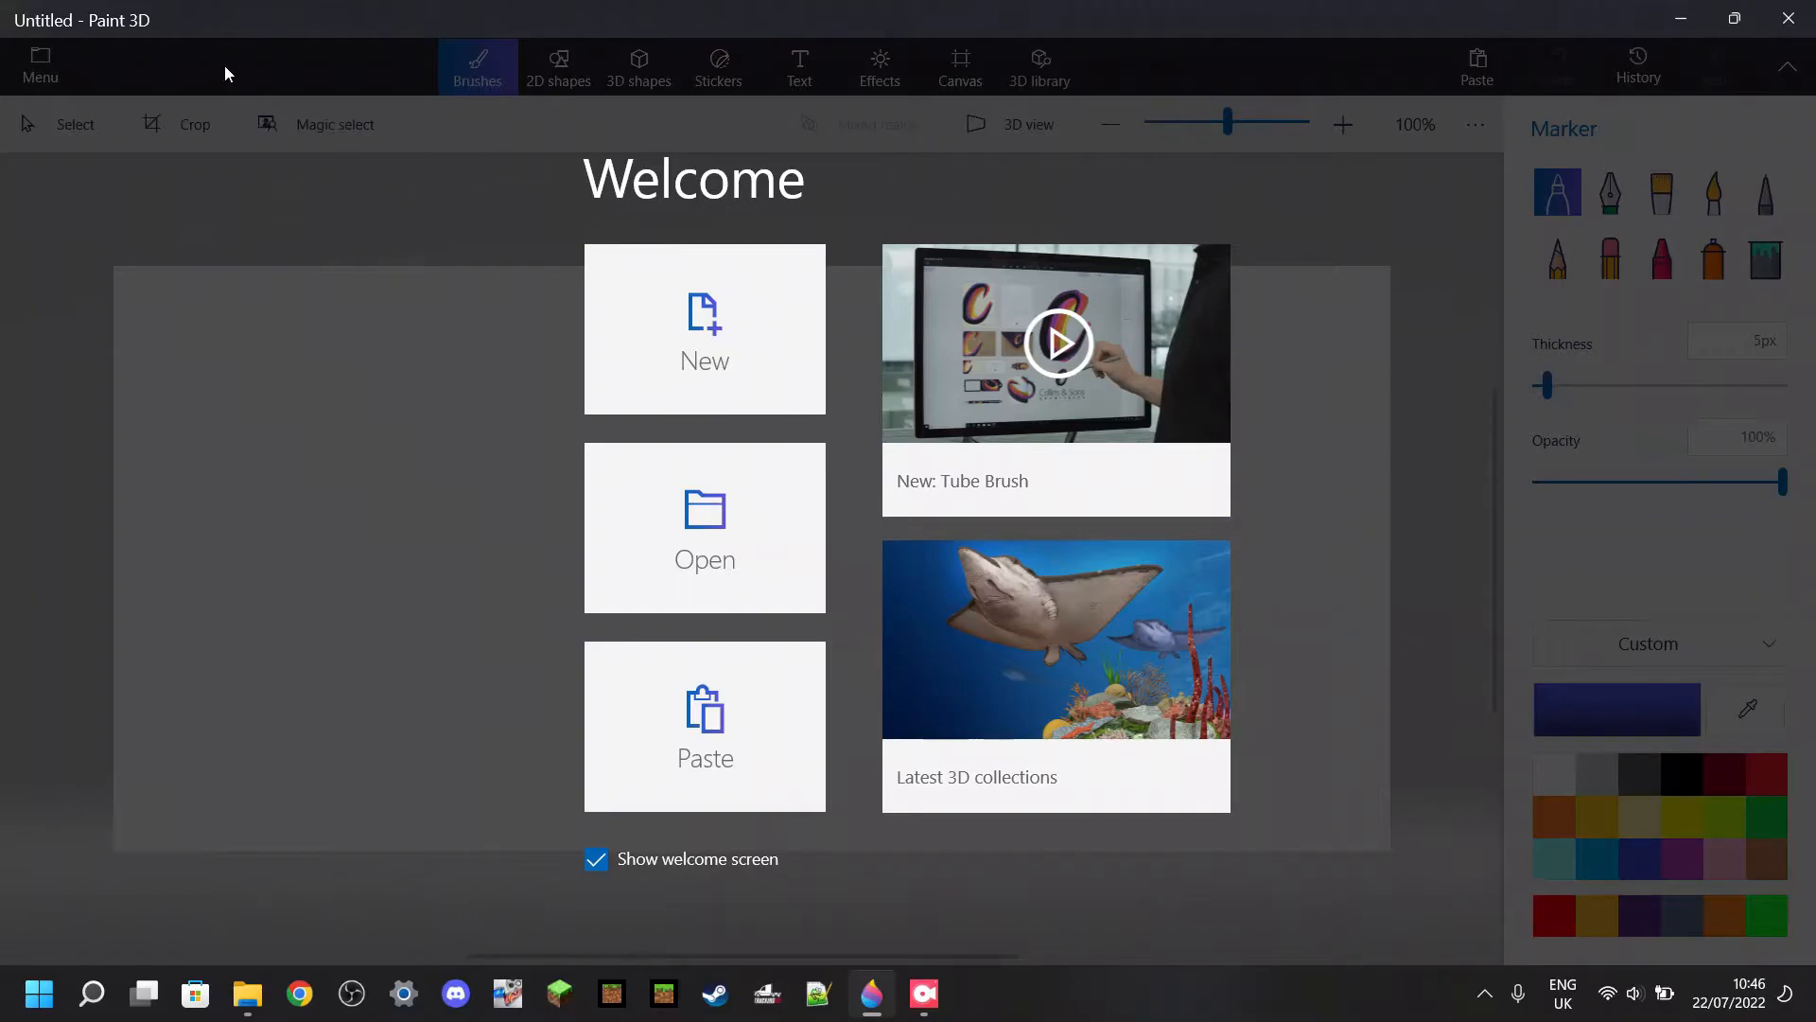
pyautogui.click(1788, 18)
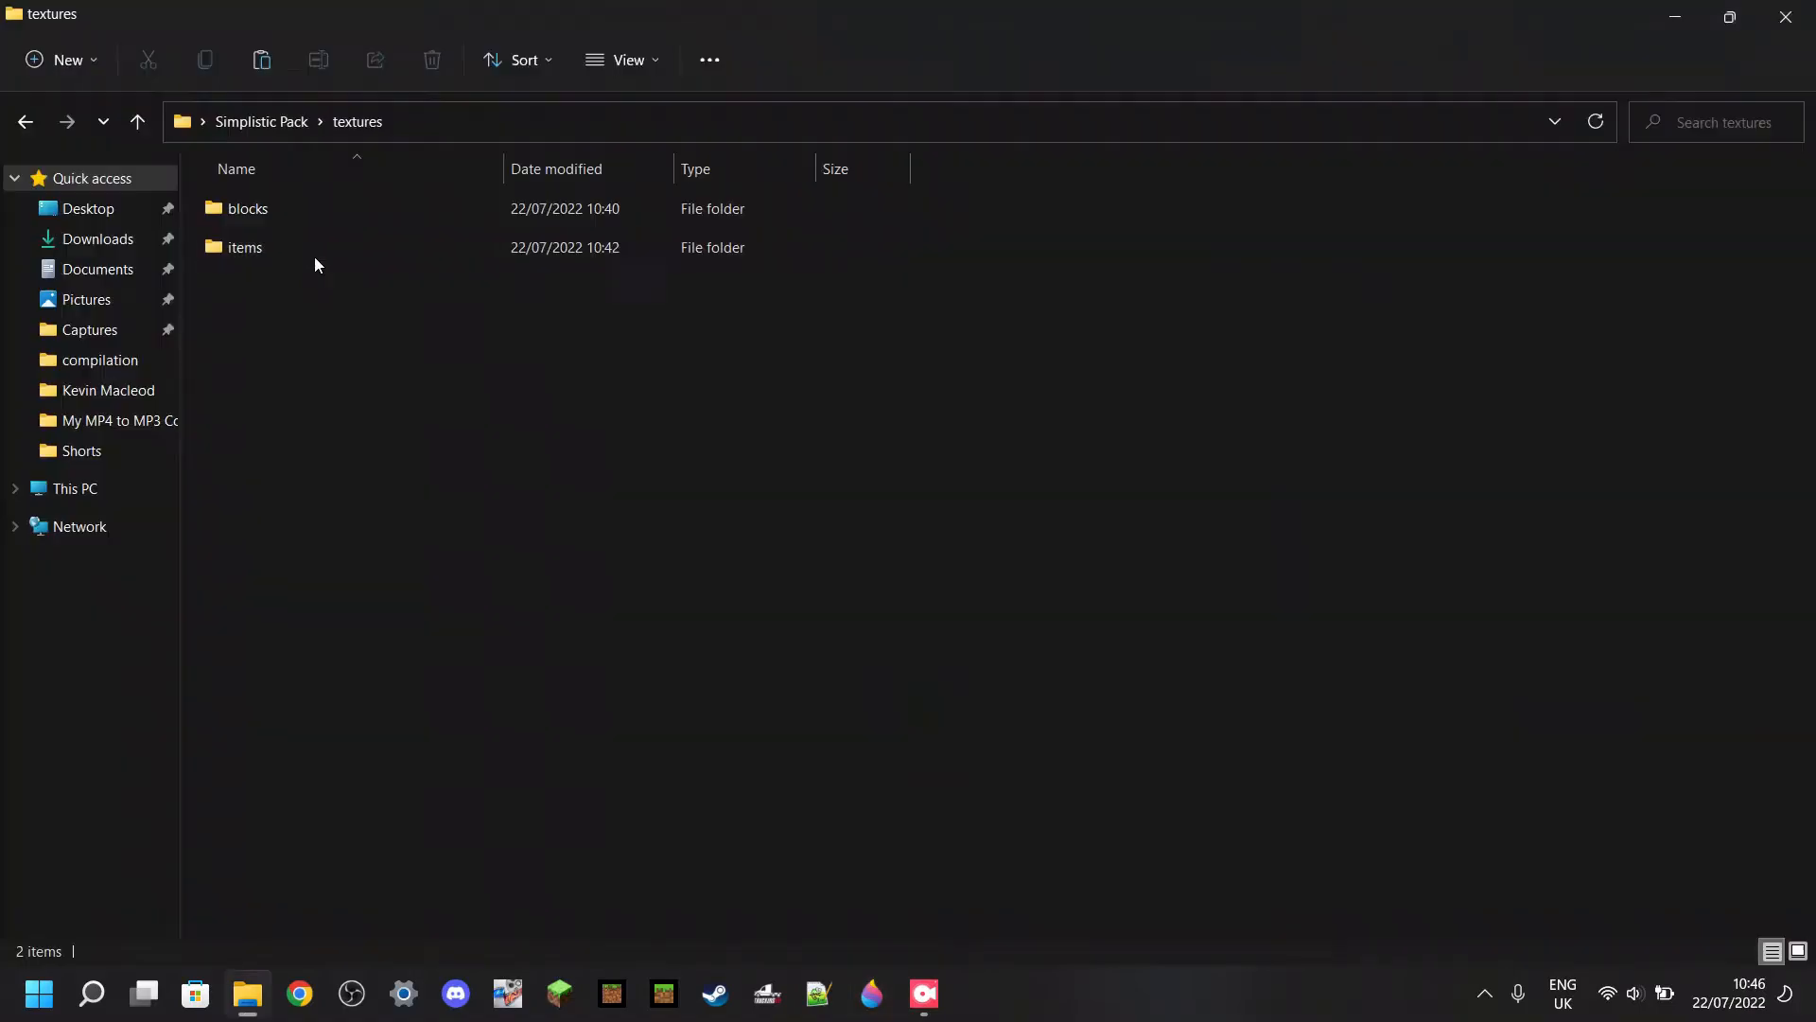
pyautogui.doubleClick(282, 210)
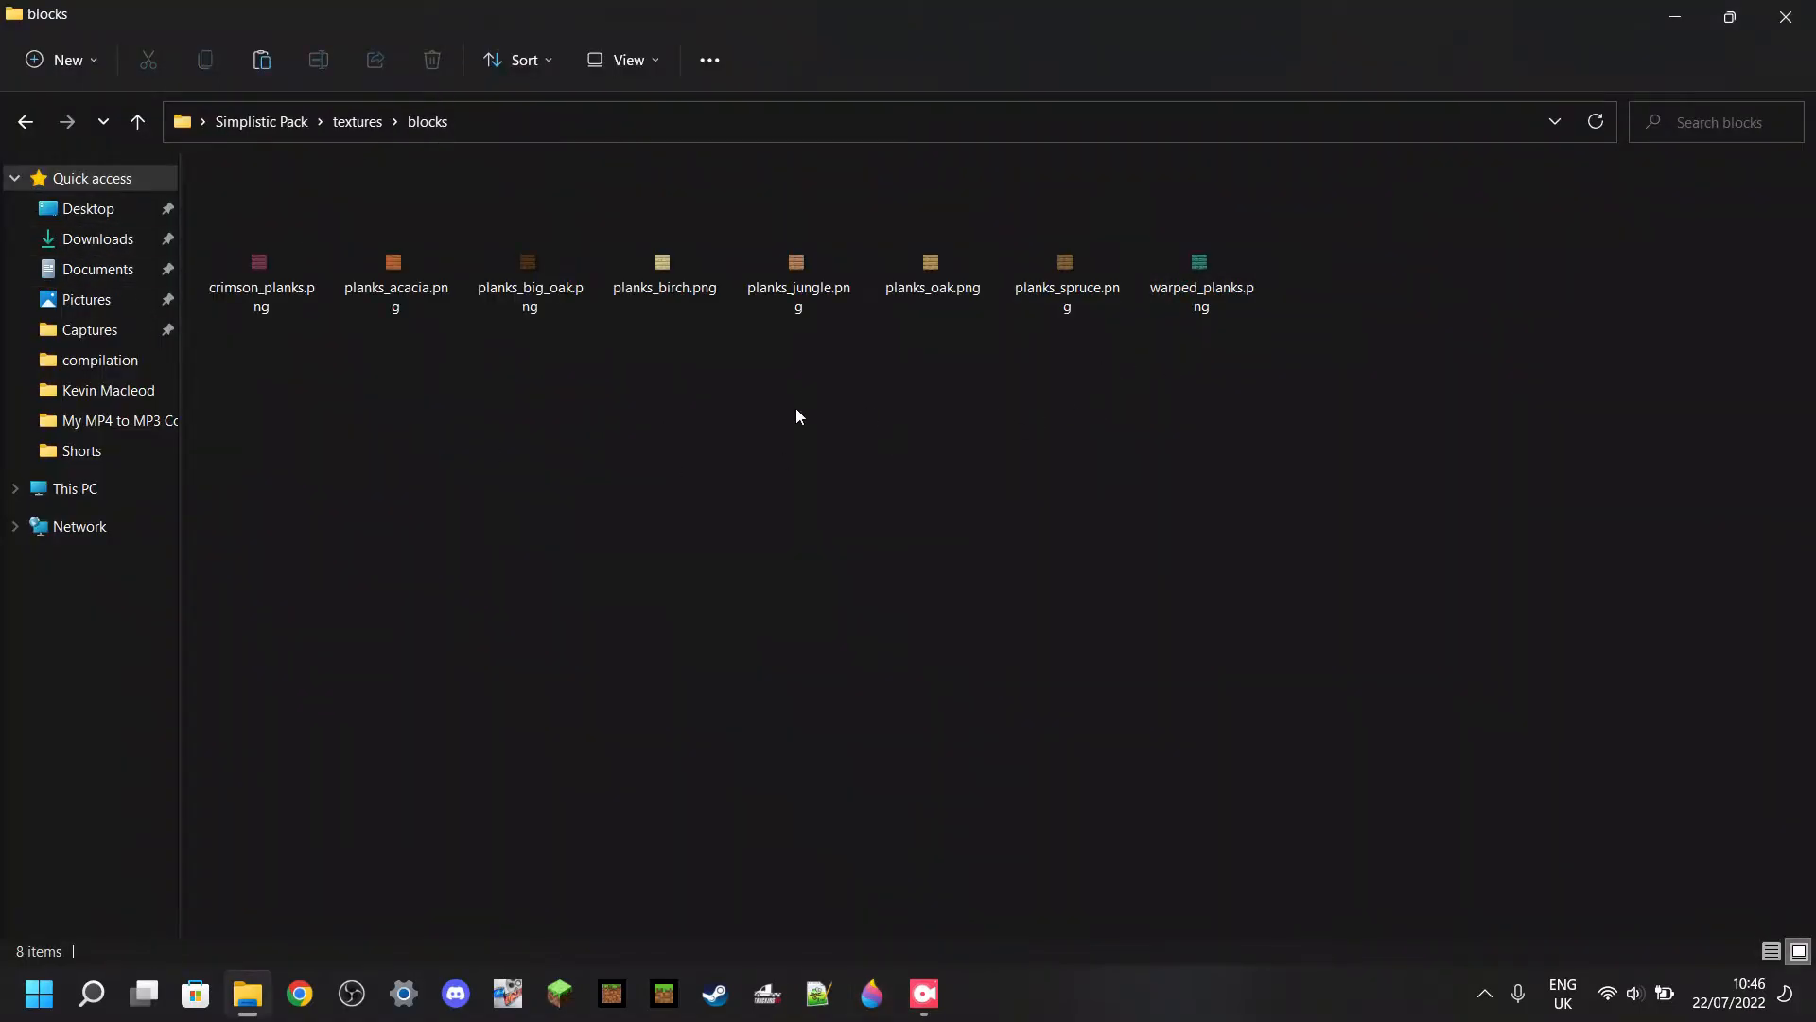
pyautogui.rightClick(258, 265)
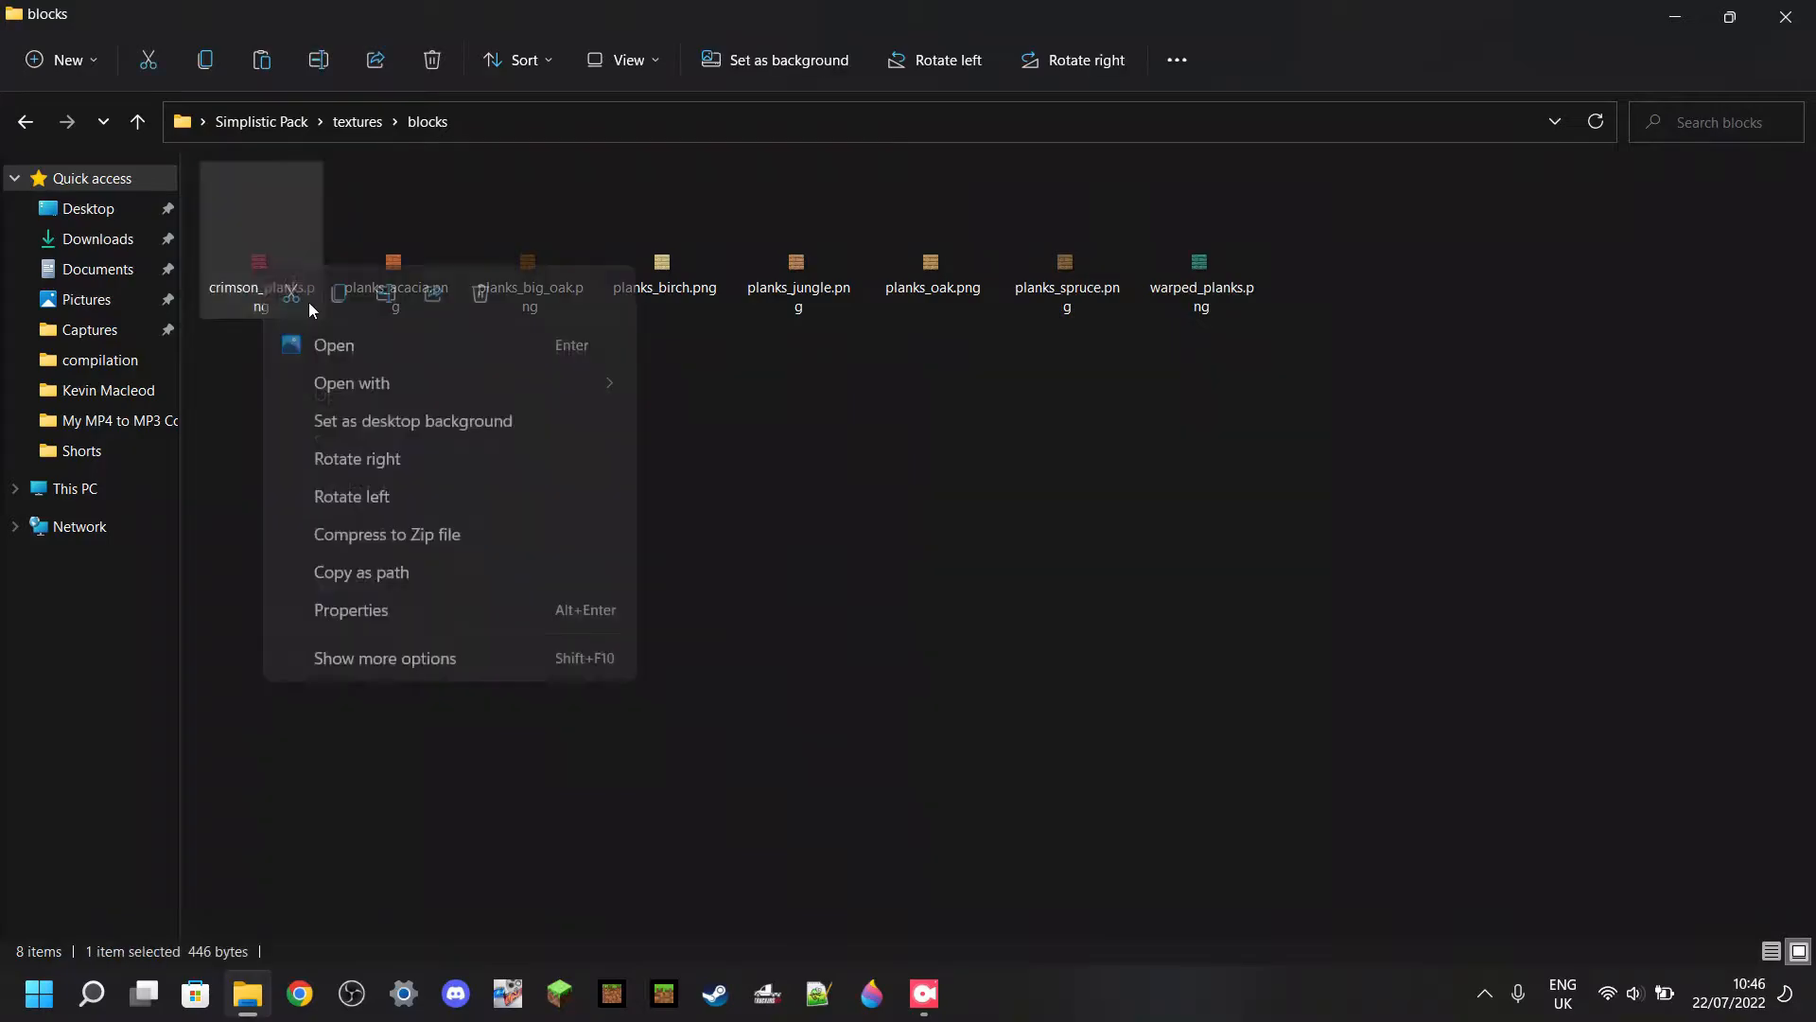
pyautogui.moveTo(558, 384)
pyautogui.click(729, 461)
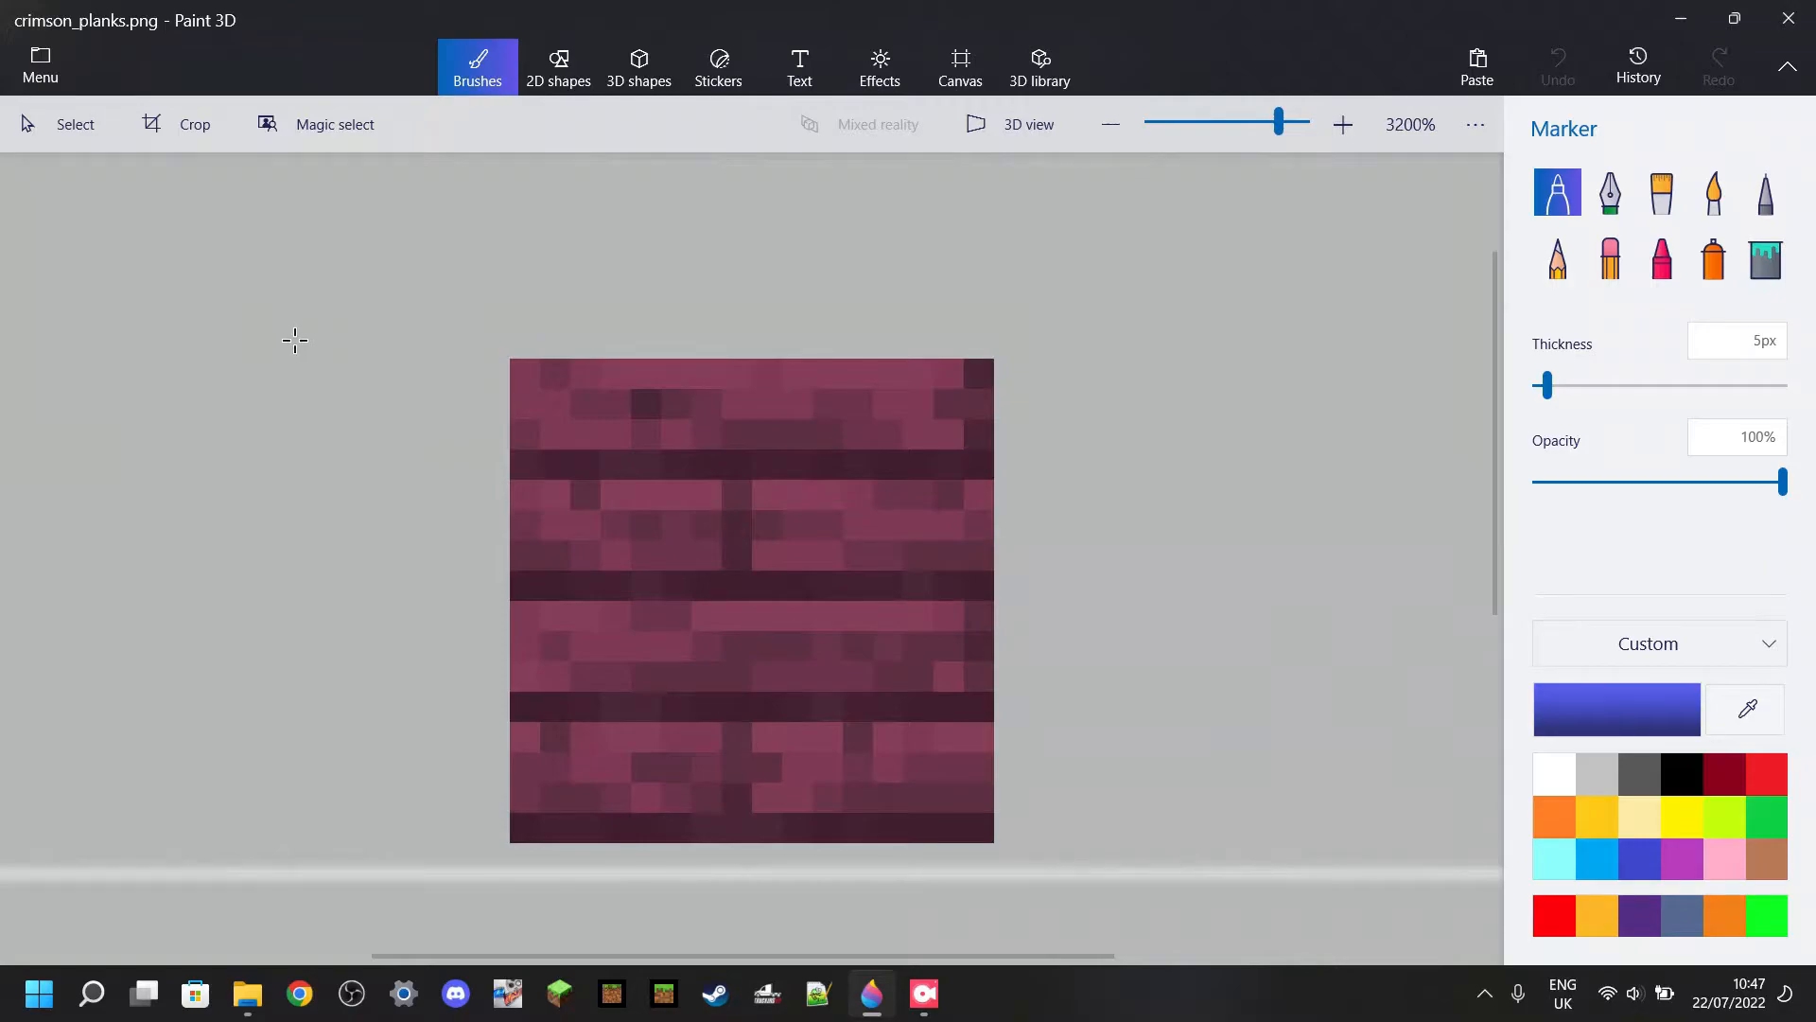
# Show the canvas settings and examine the texture's width, height and individual pixels up close.
pyautogui.click(961, 81)
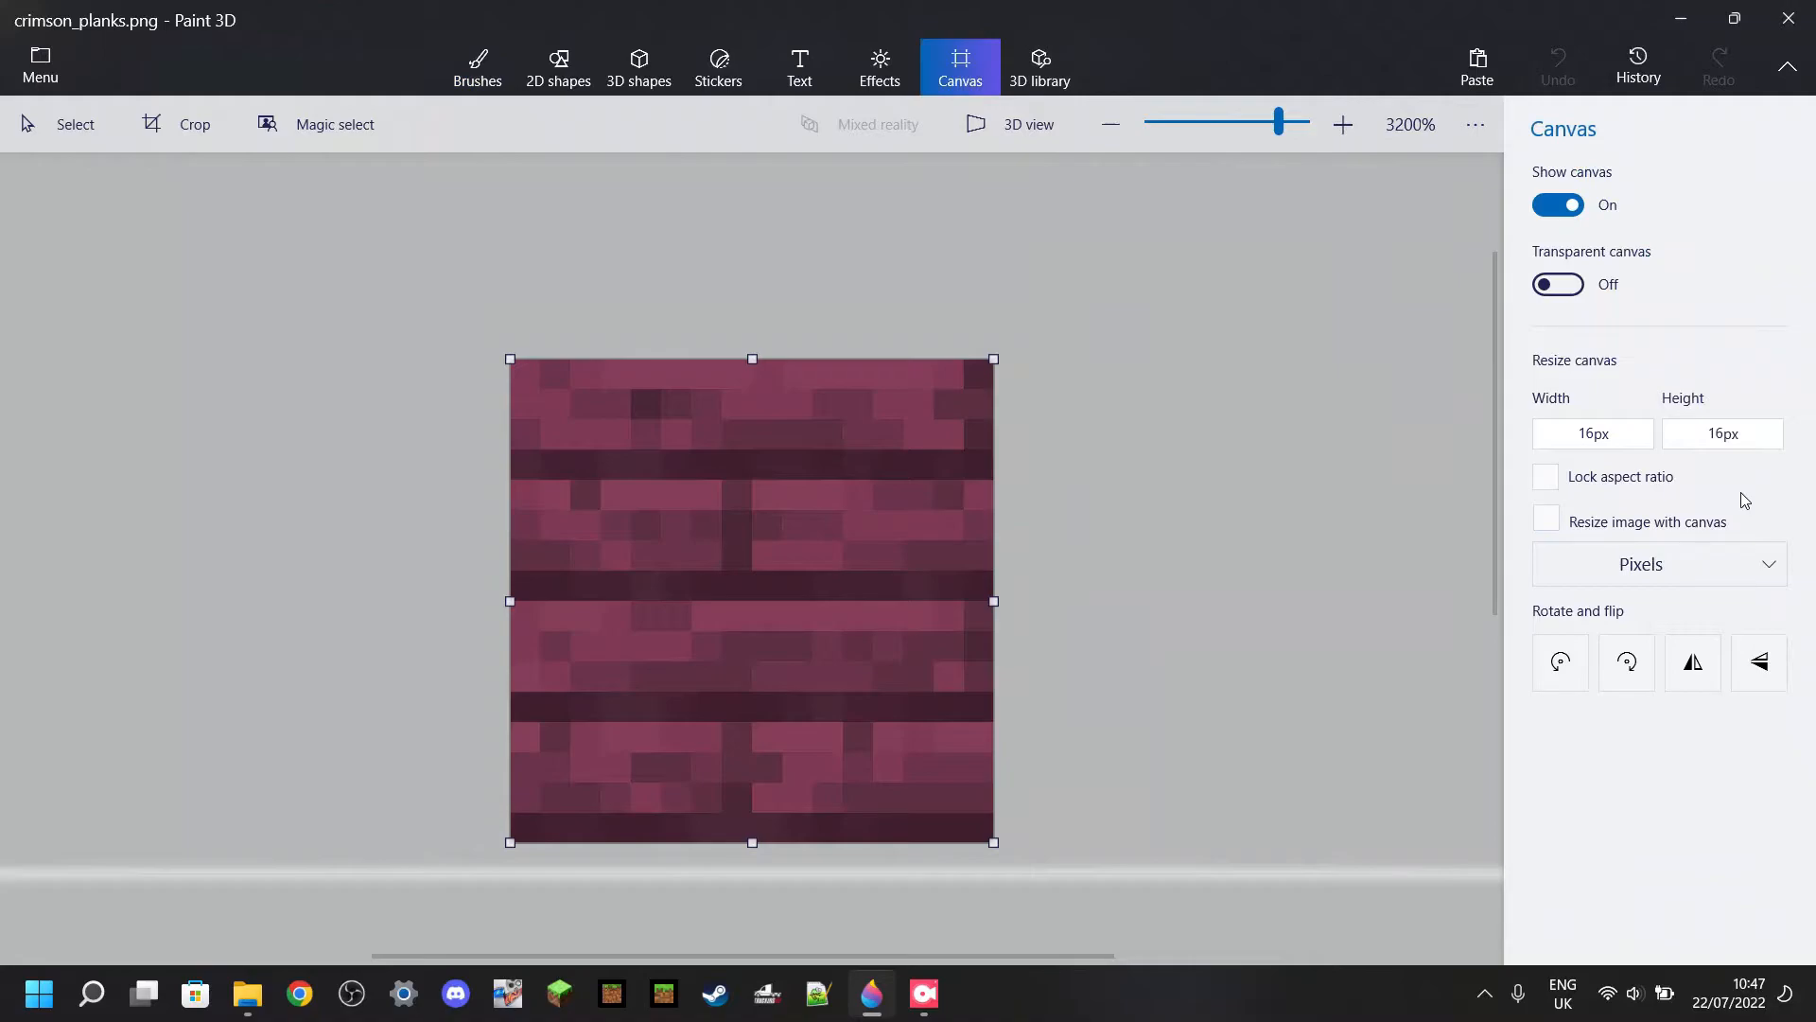
pyautogui.click(1621, 436)
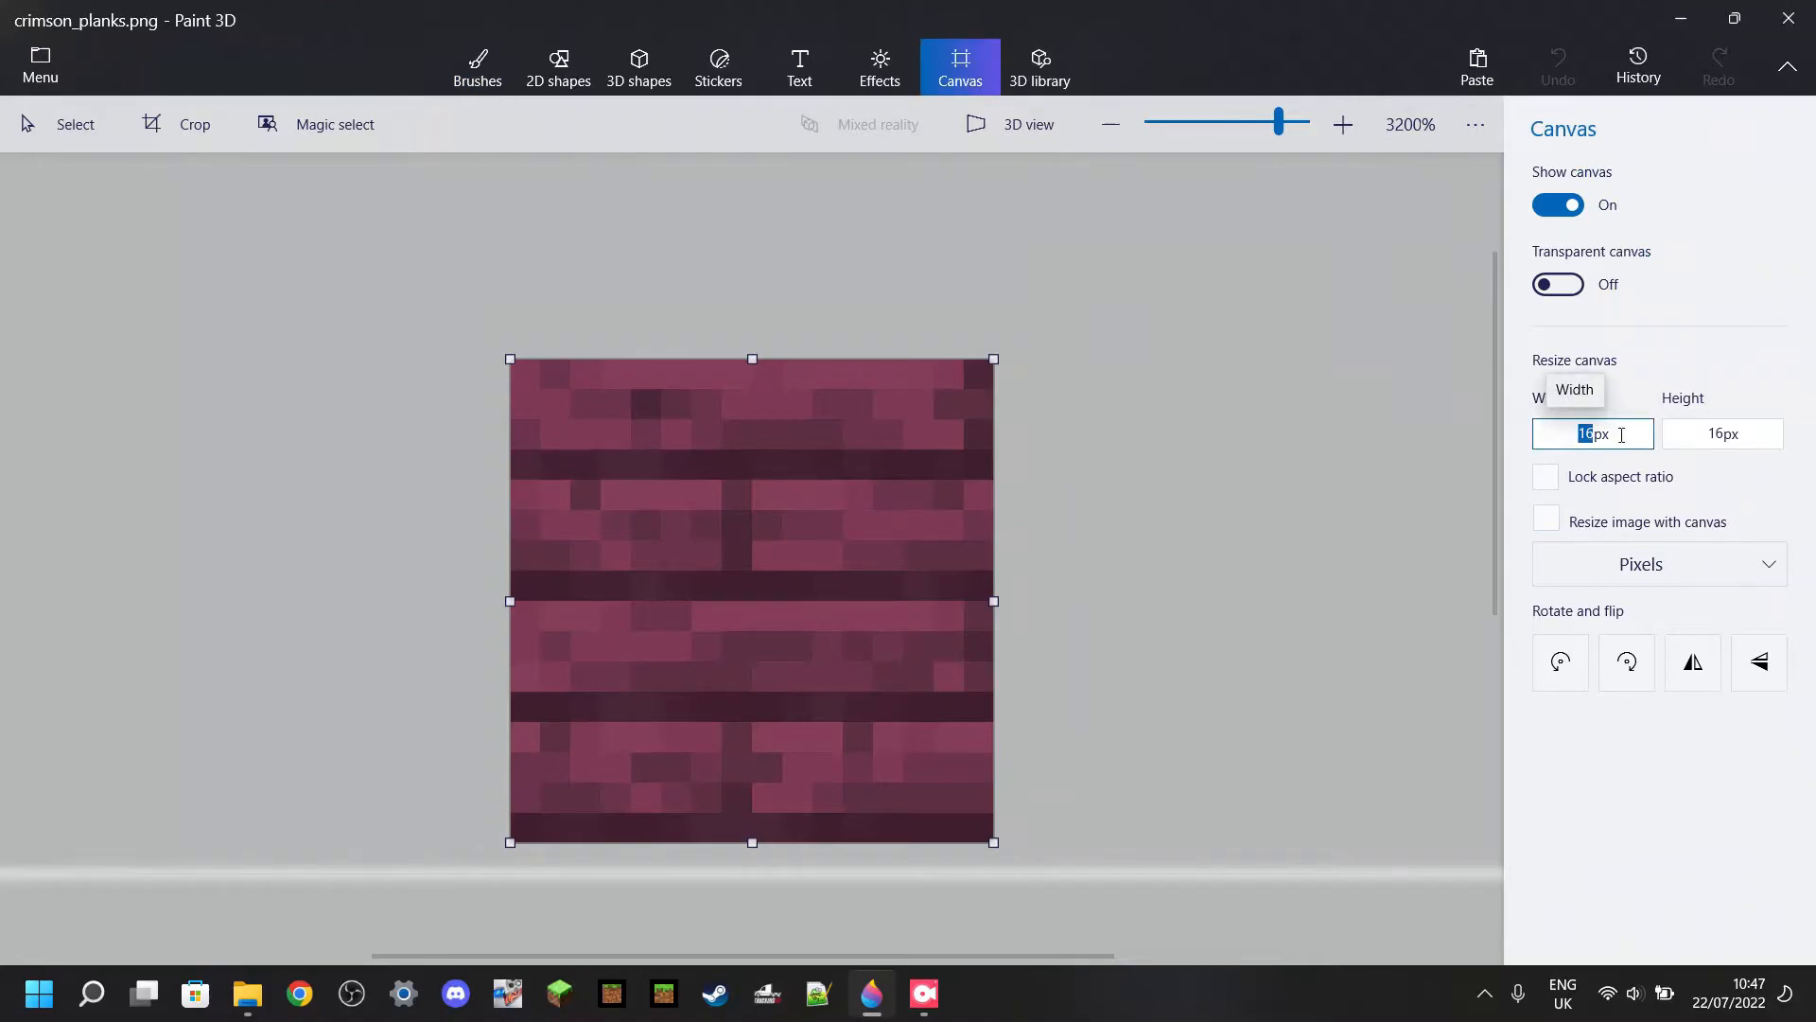
pyautogui.click(1712, 441)
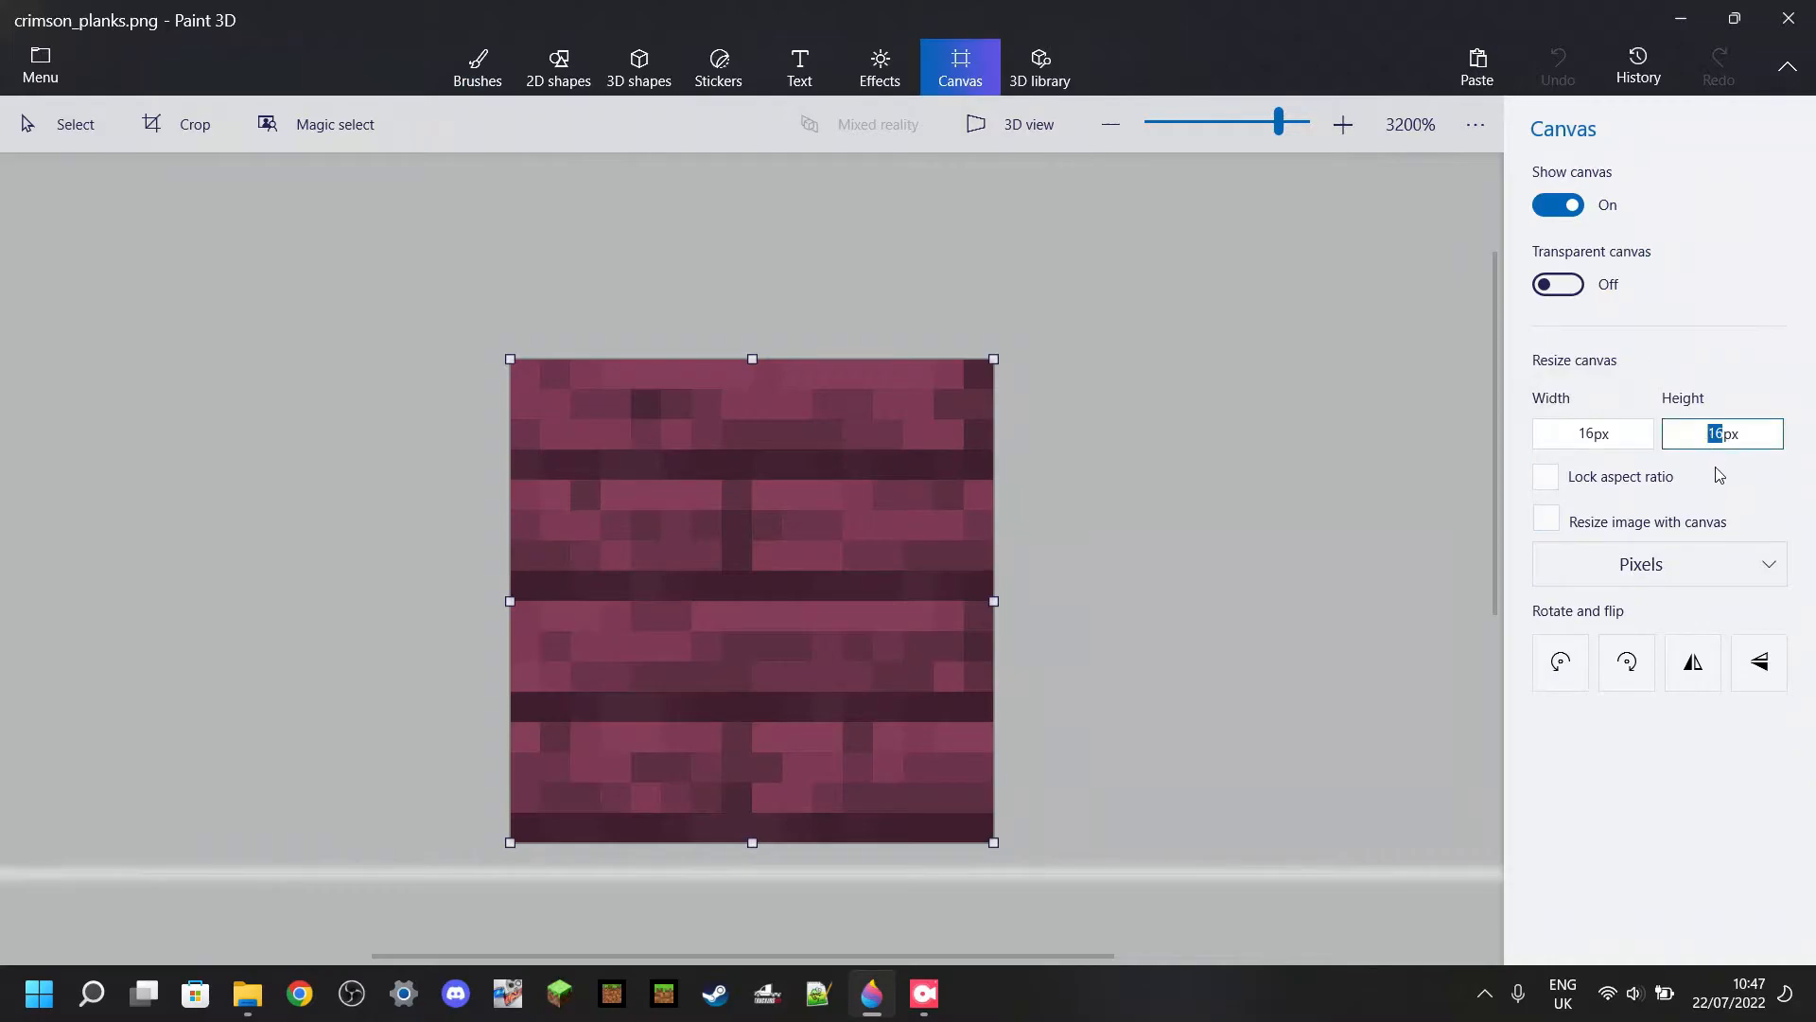
pyautogui.click(1719, 478)
pyautogui.doubleClick(1585, 433)
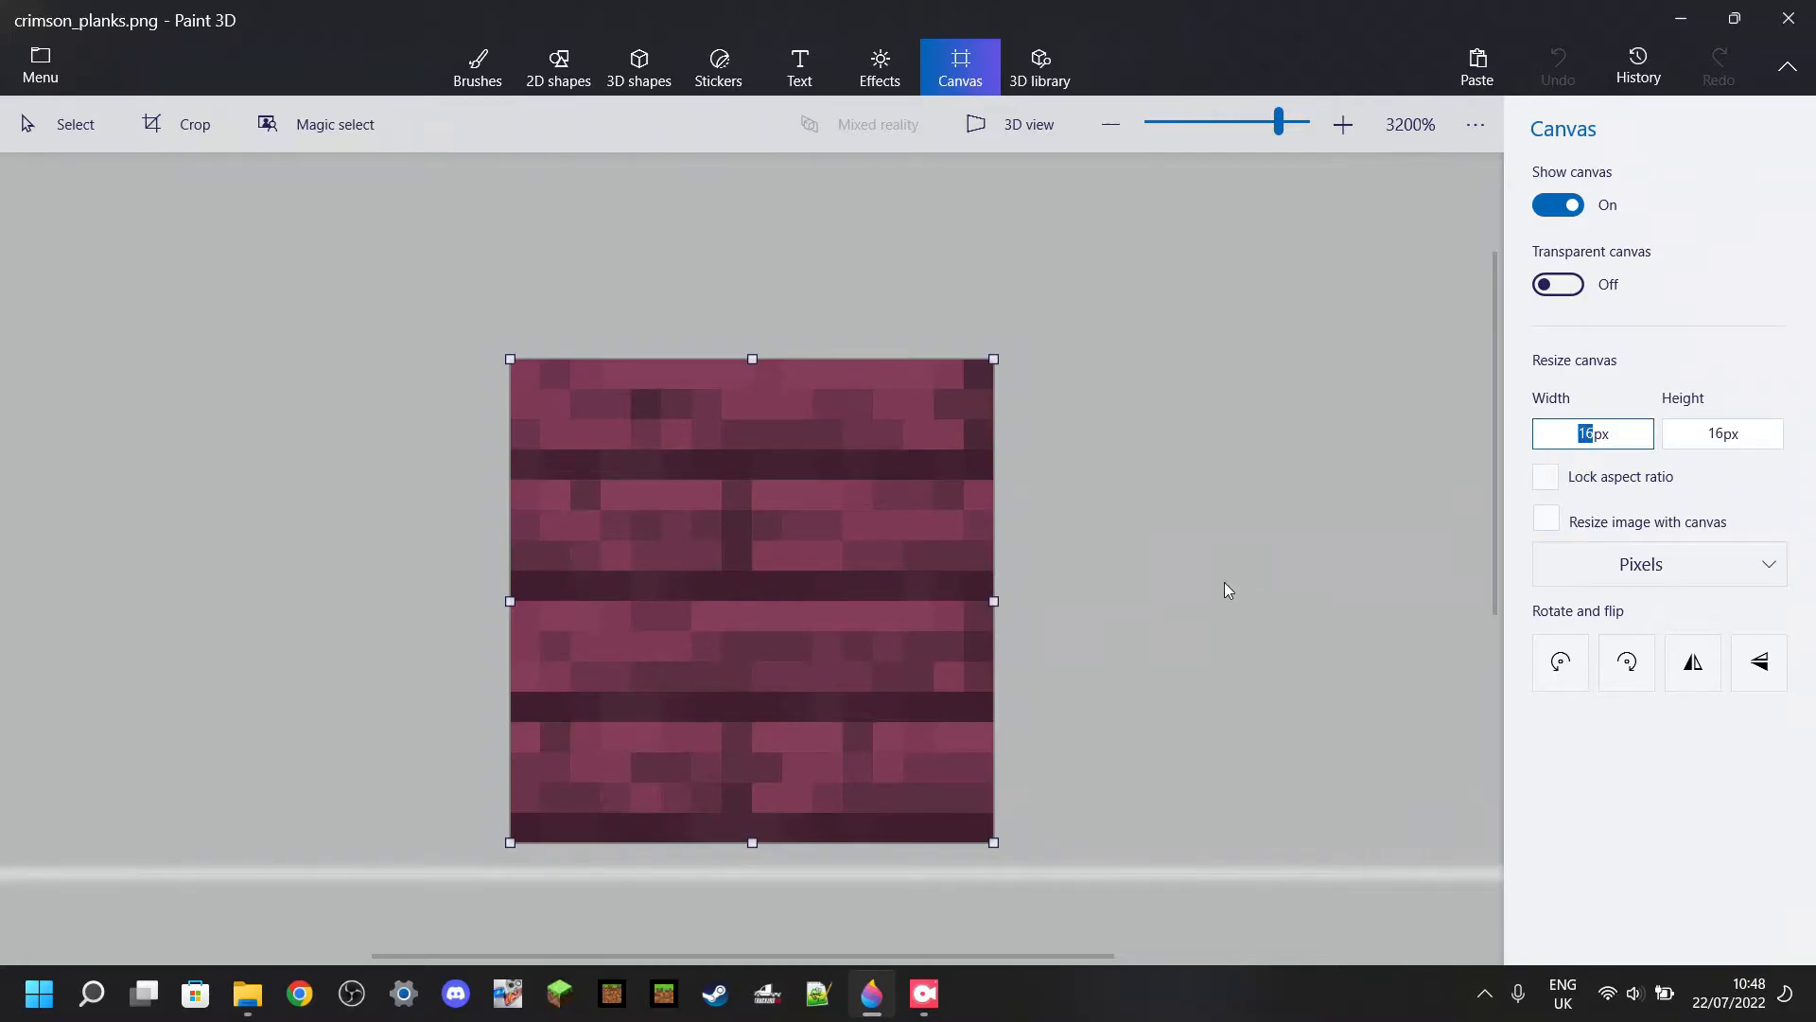
pyautogui.click(1149, 580)
pyautogui.scroll(-2, 908, 601)
pyautogui.scroll(4, 831, 568)
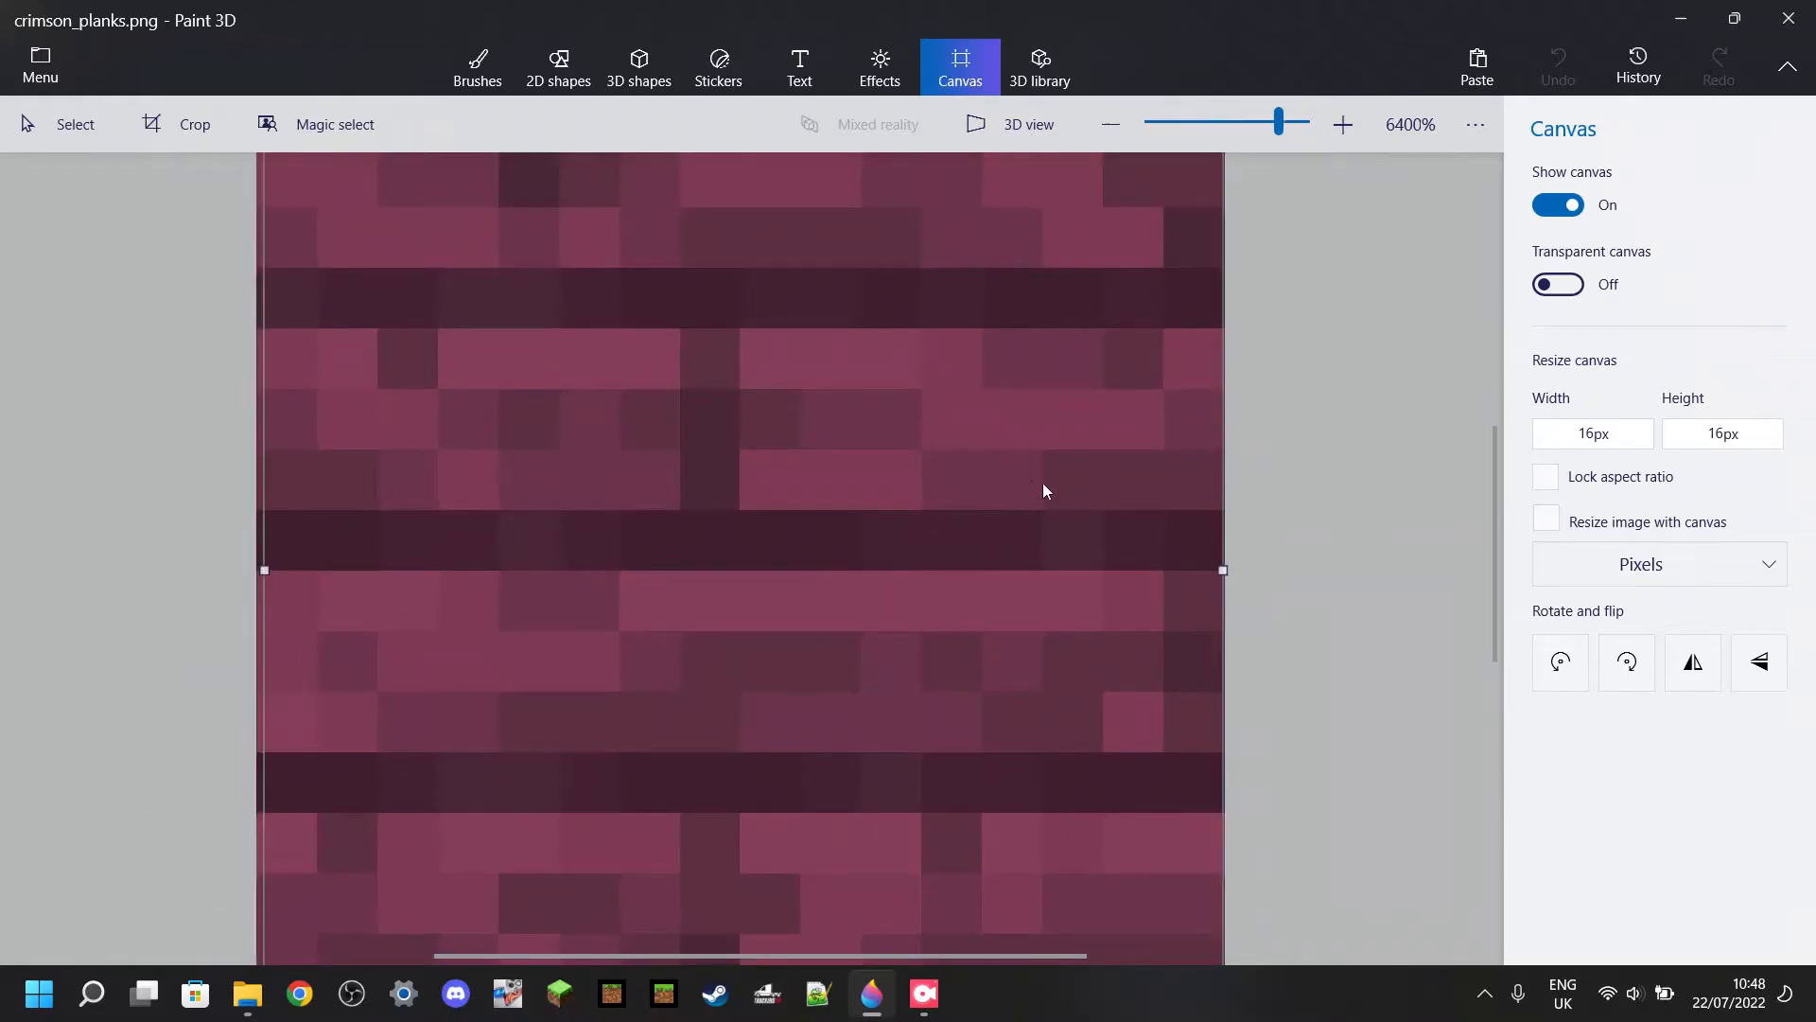
pyautogui.scroll(-2, 1043, 488)
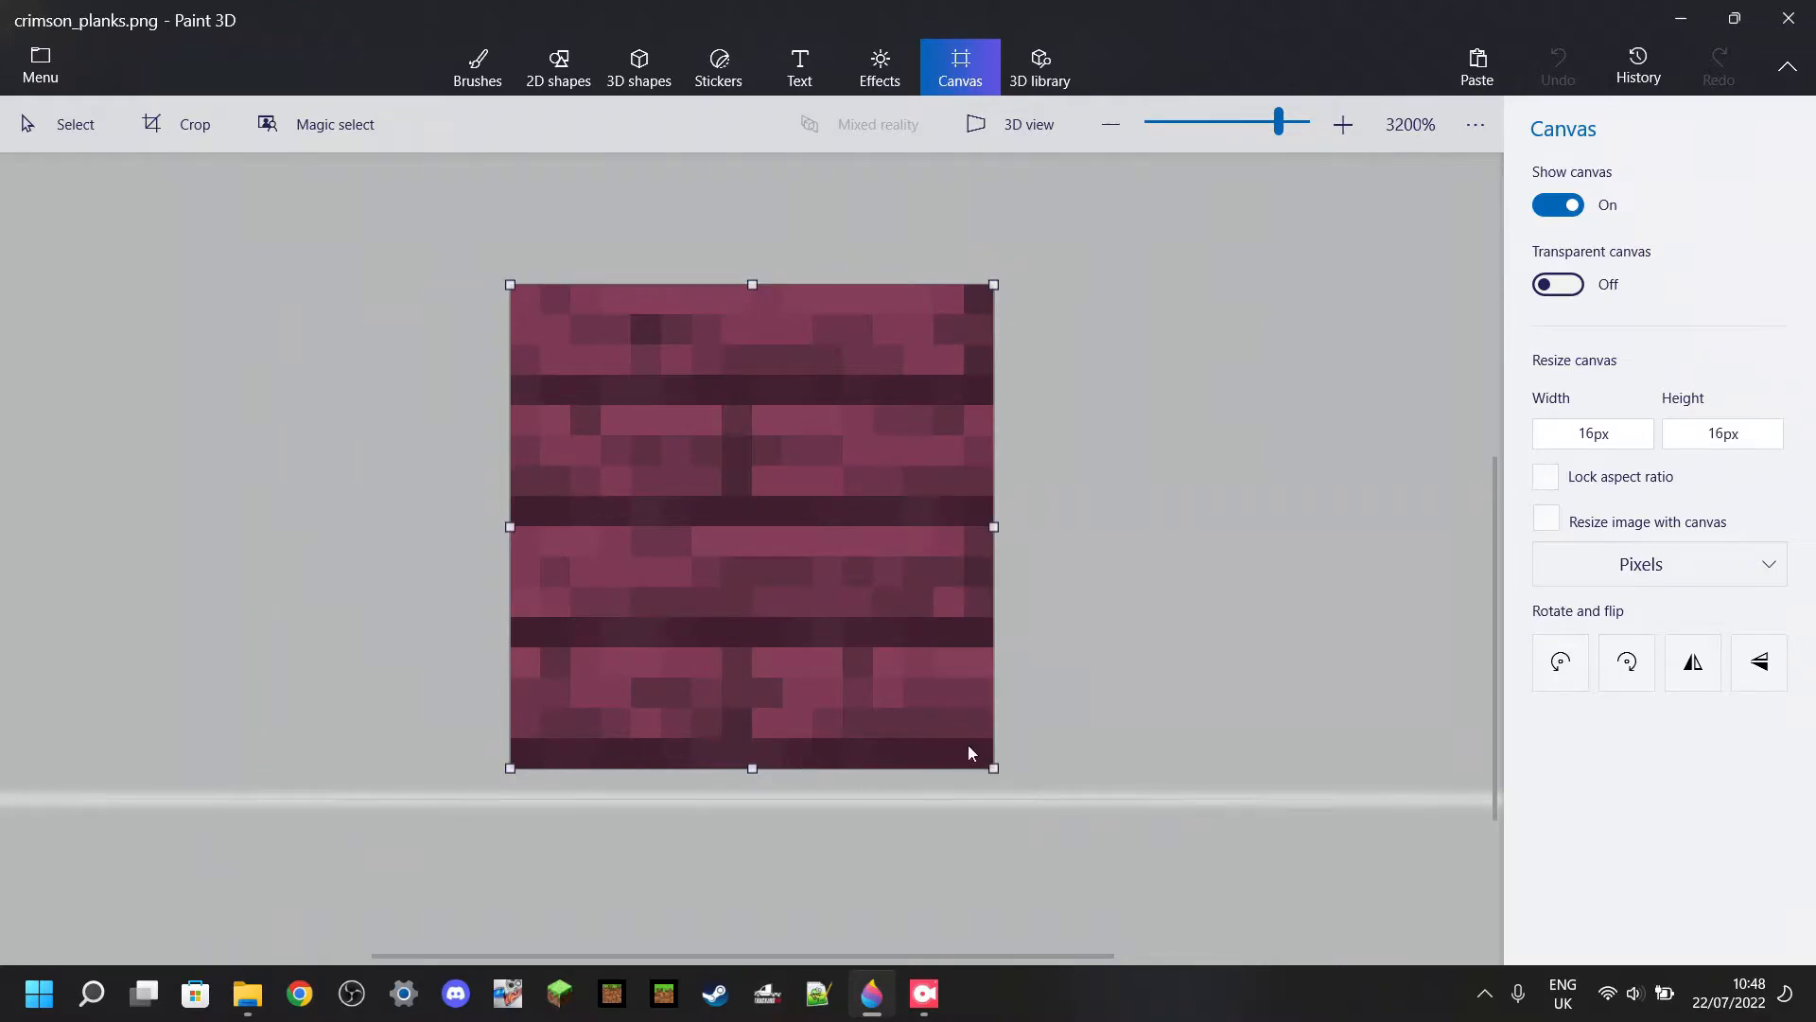
pyautogui.scroll(2, 676, 512)
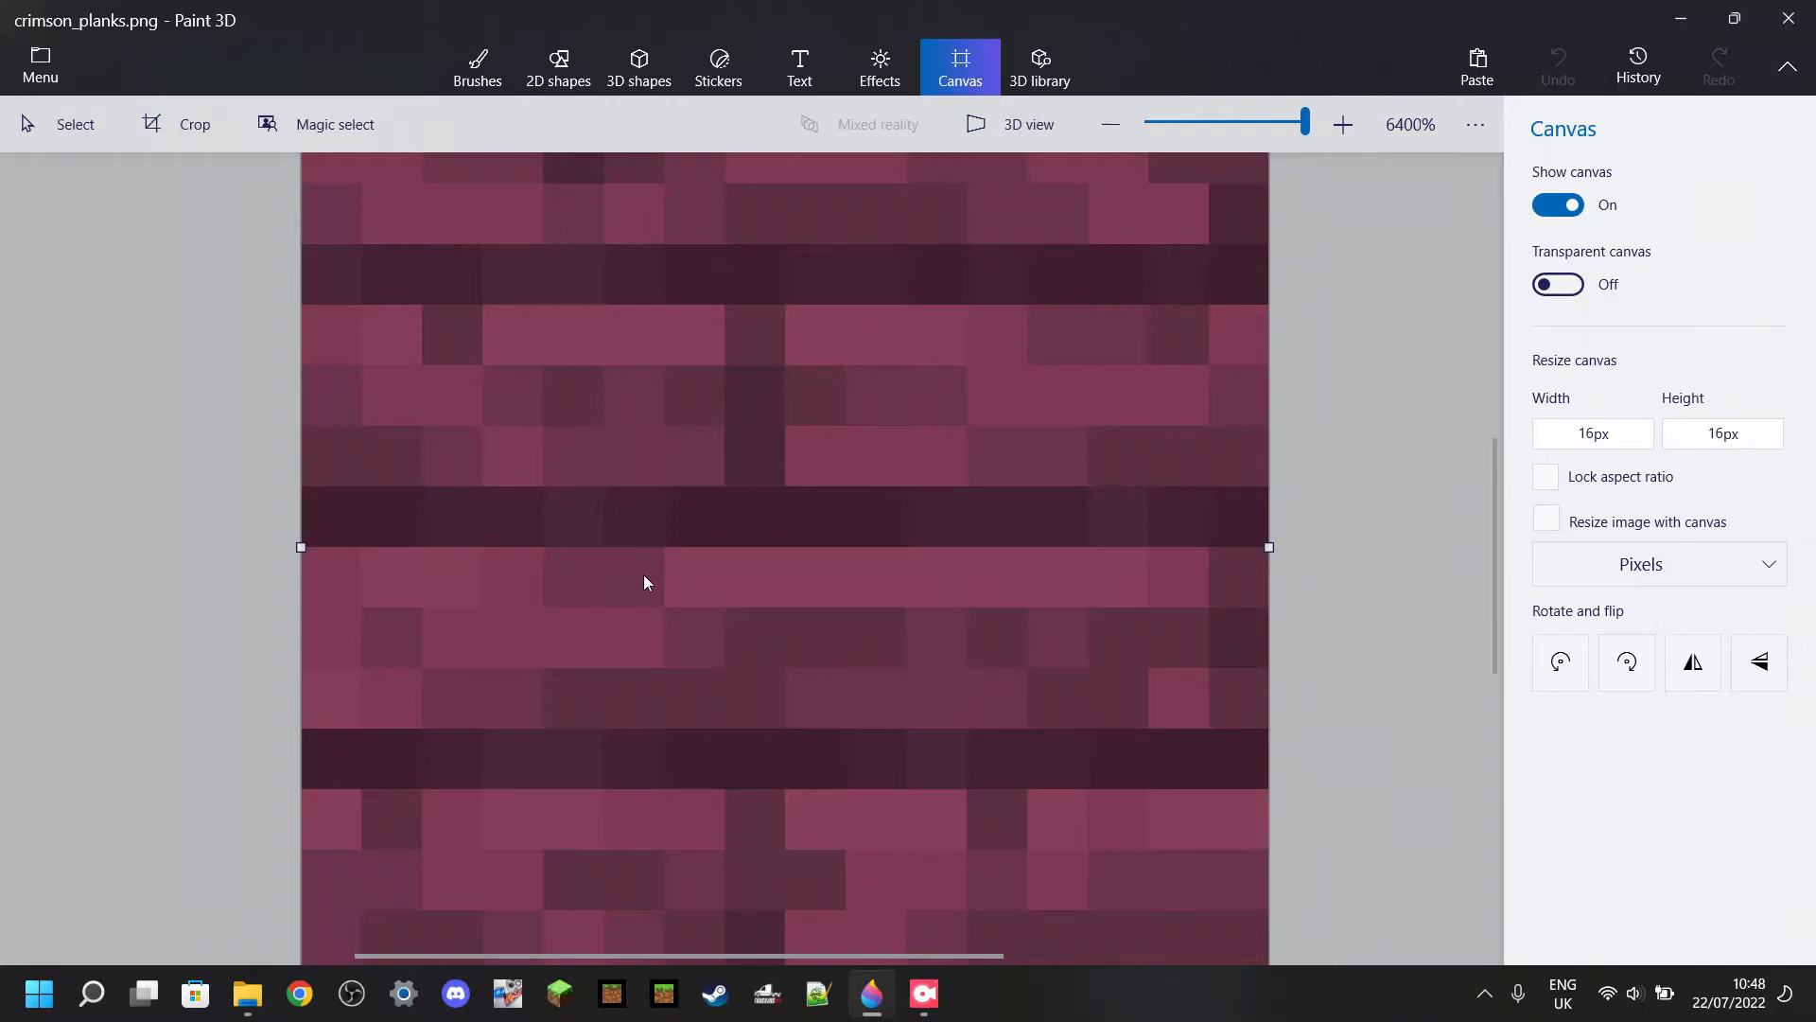
pyautogui.scroll(-2, 744, 594)
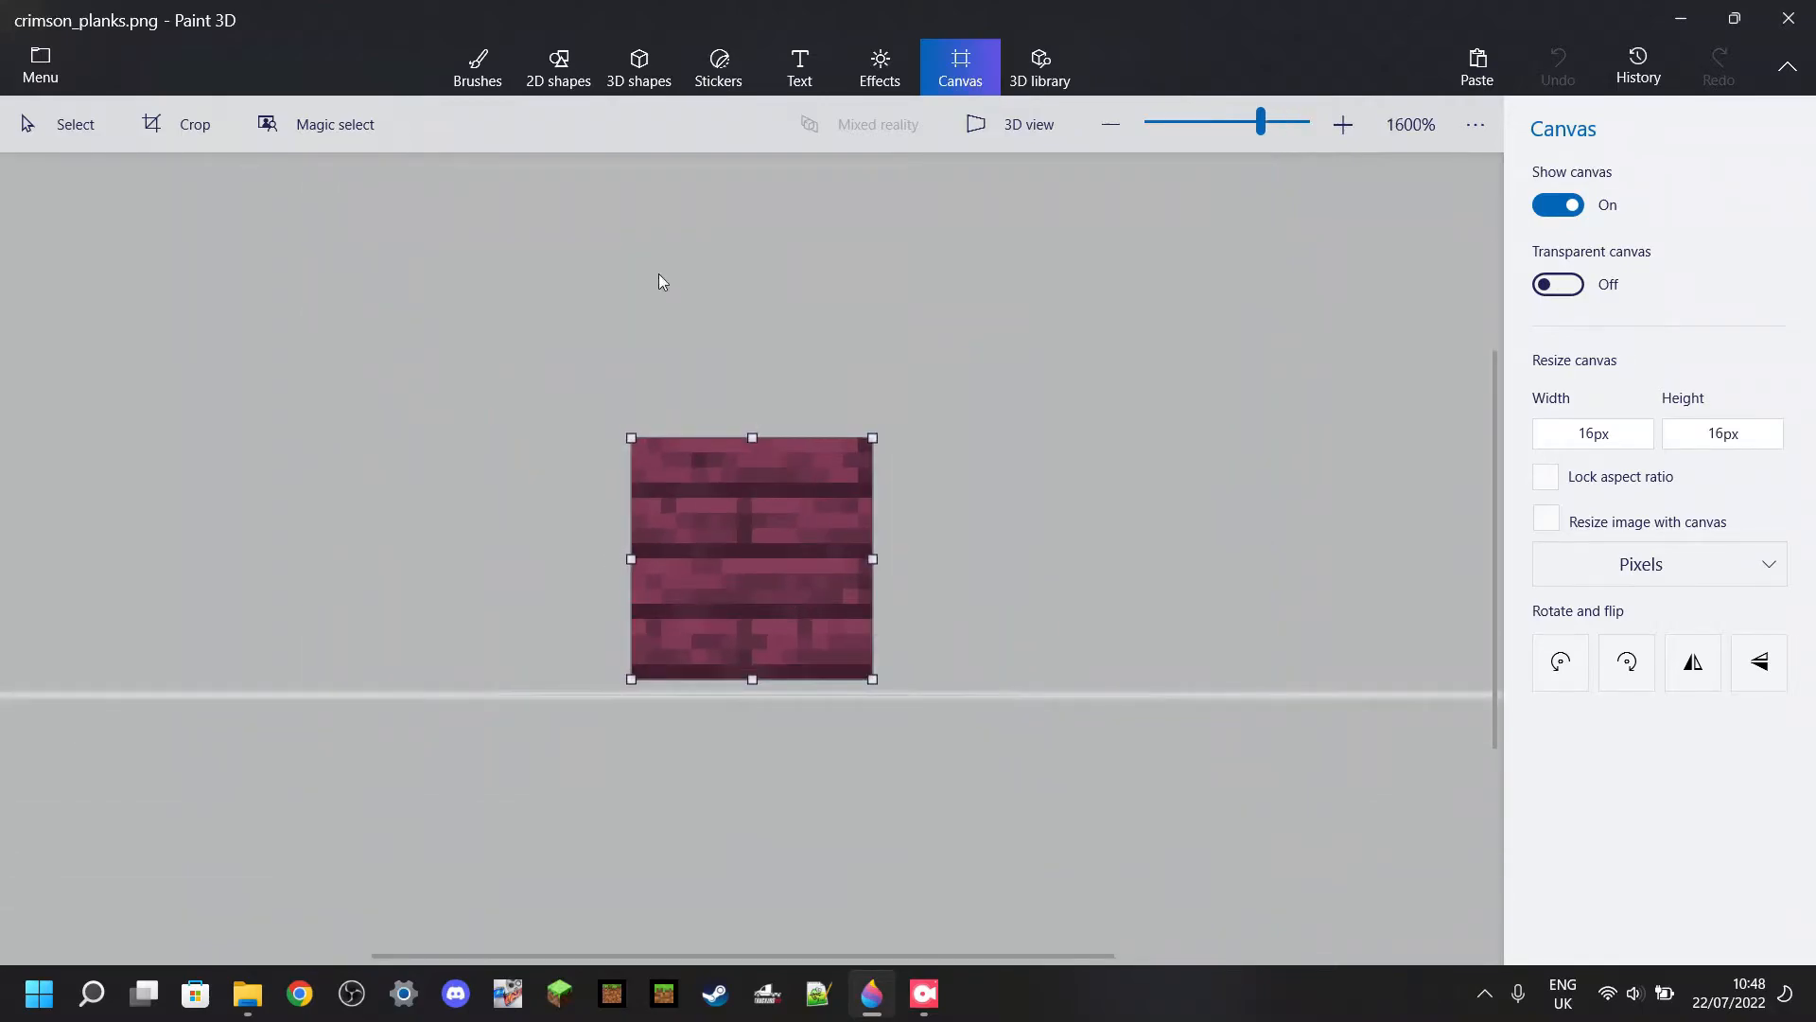
# Try a canvas width of 12 px with the aspect ratio unlocked, and undo it.
pyautogui.click(1568, 437)
pyautogui.click(1612, 435)
pyautogui.click(1765, 788)
pyautogui.scroll(1, 1196, 639)
pyautogui.scroll(-1, 1195, 639)
pyautogui.doubleClick(1585, 440)
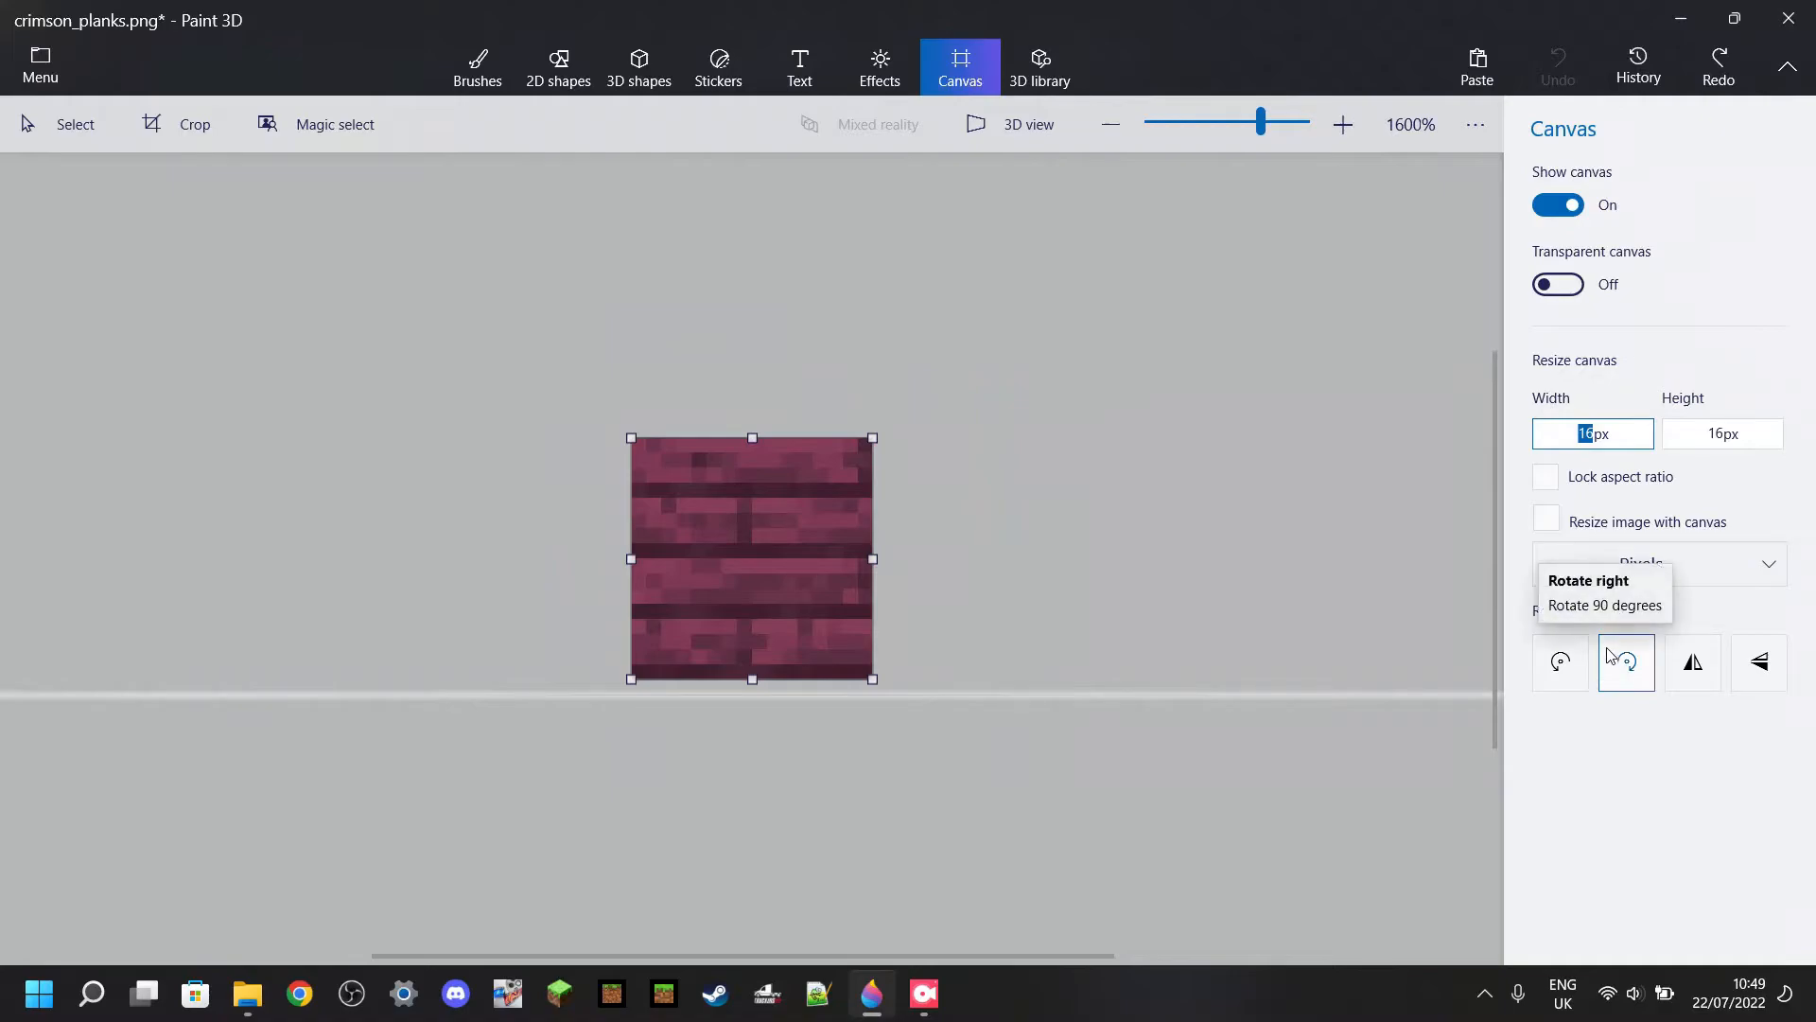
pyautogui.write('12')
pyautogui.press('Return')
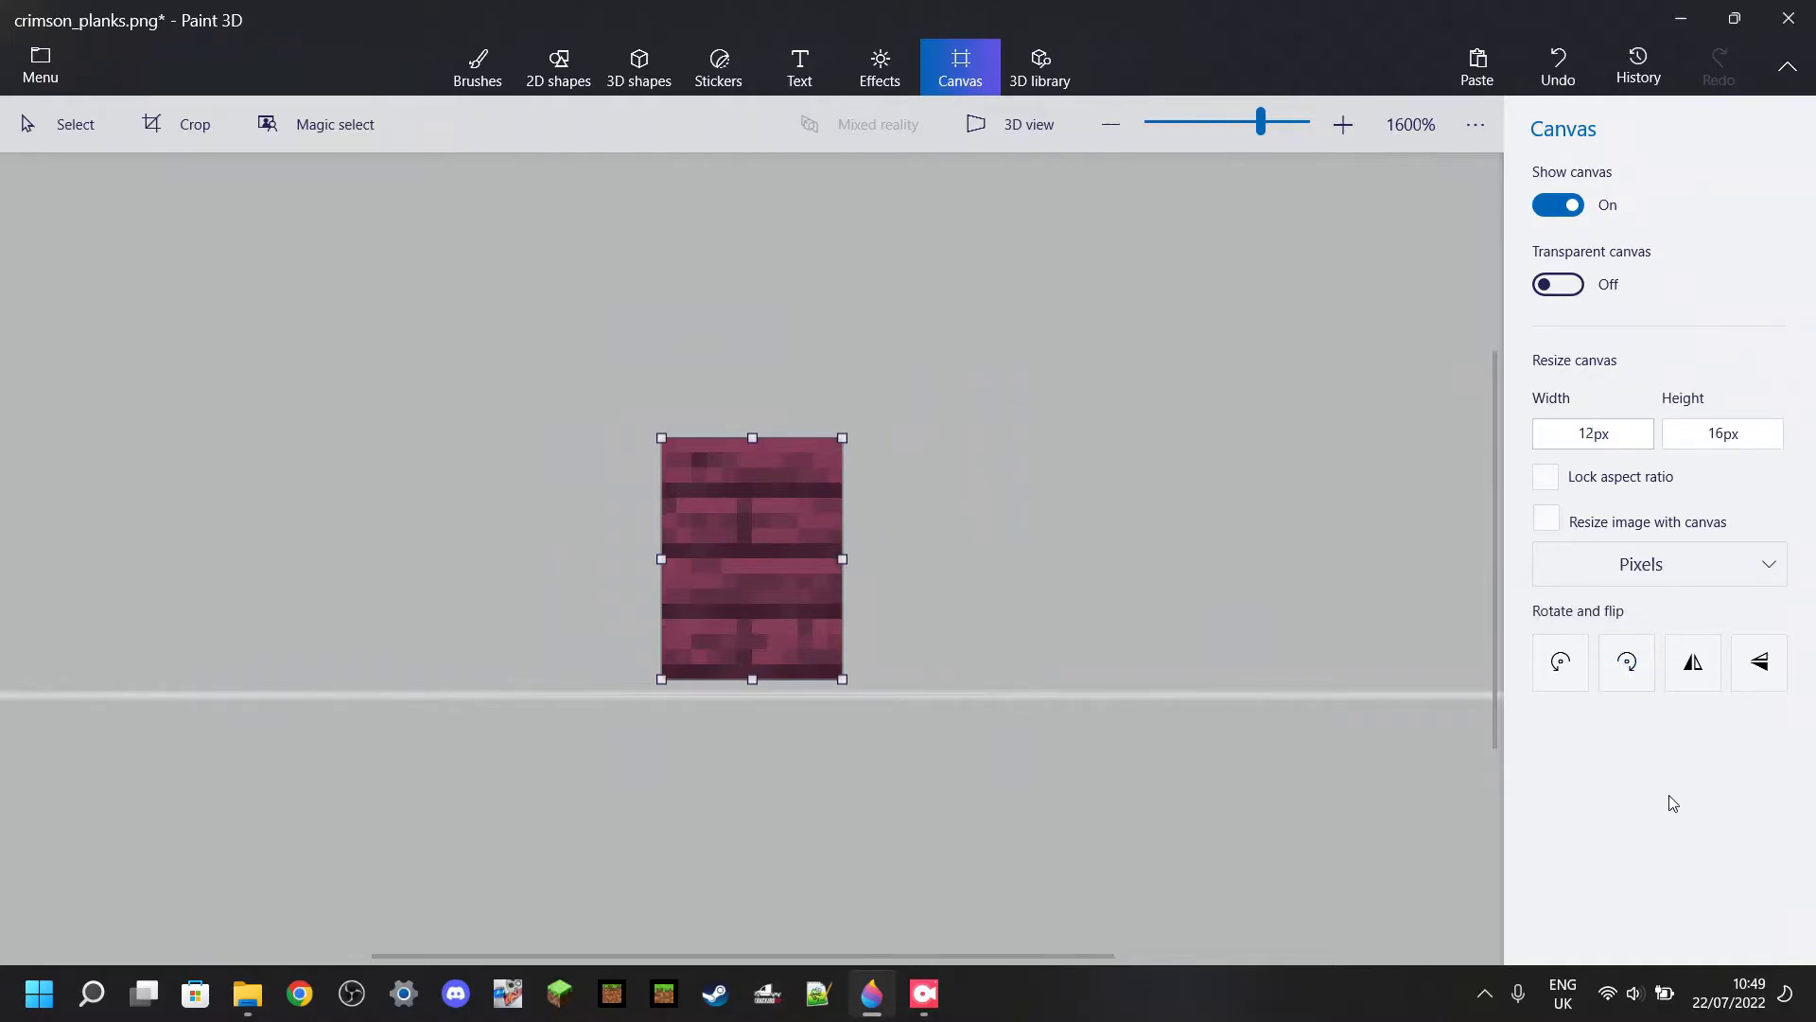
pyautogui.click(1558, 68)
# Lock the canvas aspect ratio and set the canvas width to 12 px.
pyautogui.click(1550, 477)
pyautogui.doubleClick(1575, 440)
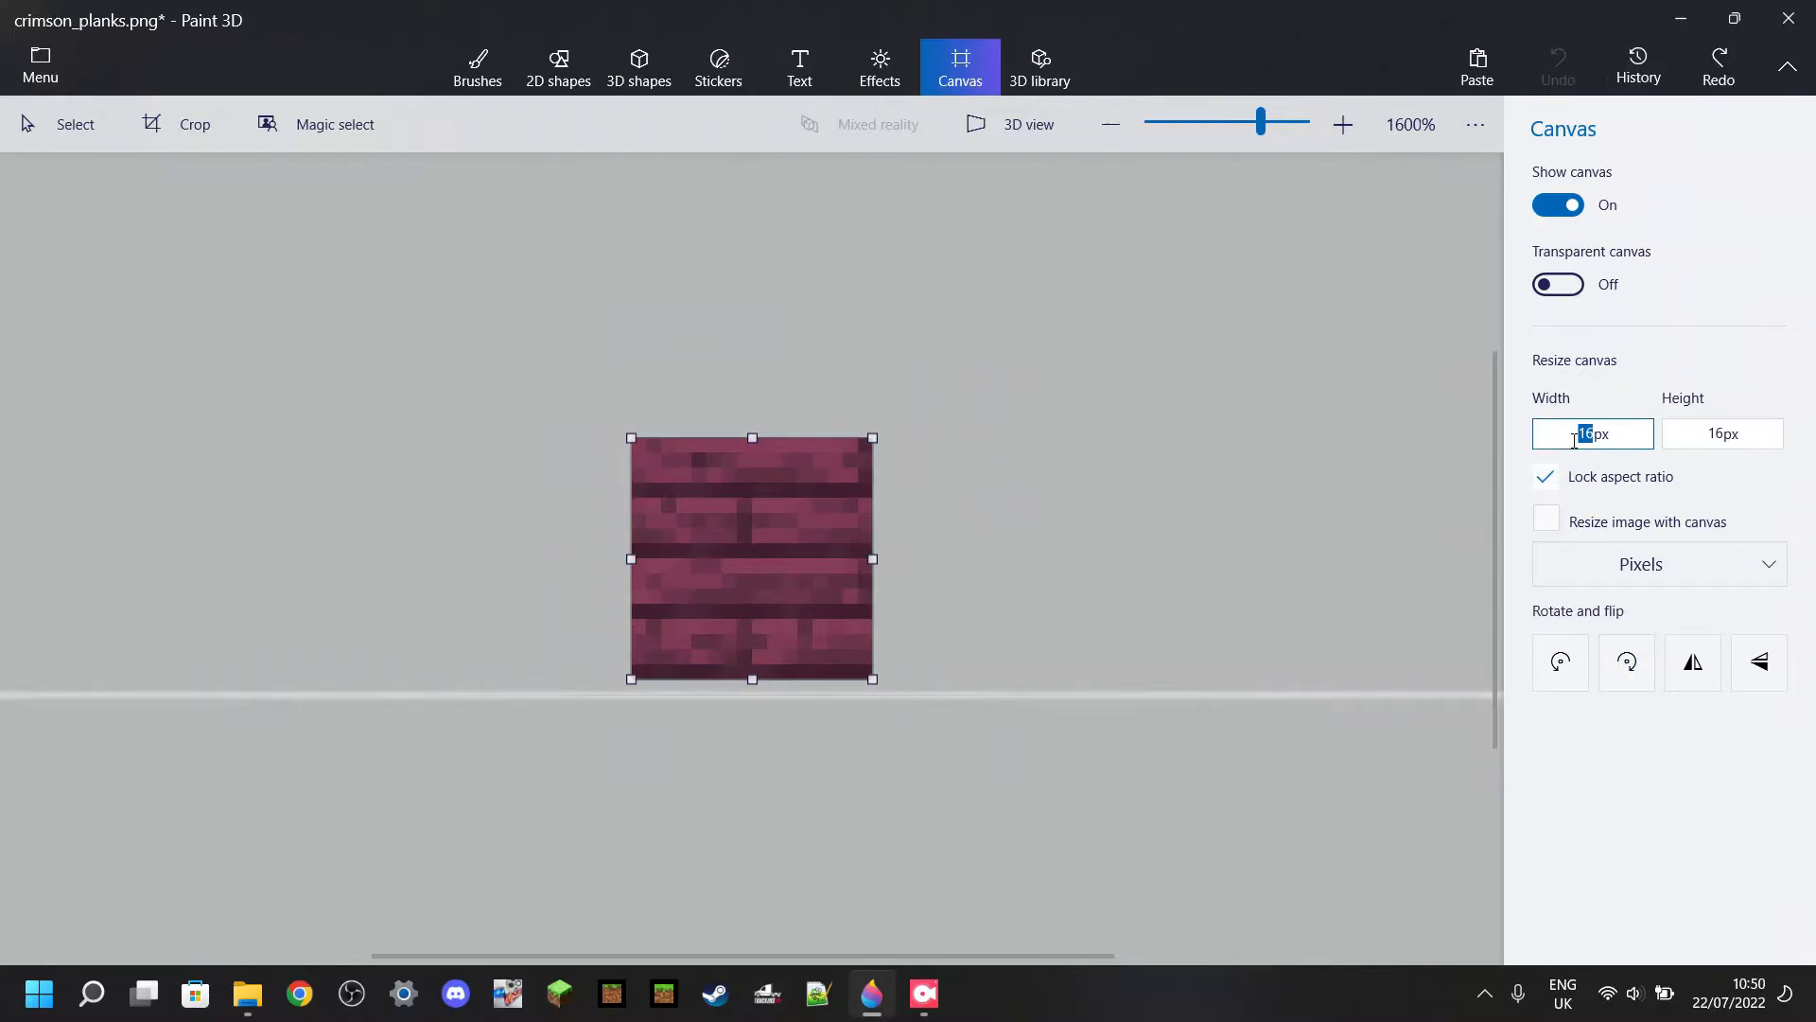
pyautogui.write('12')
pyautogui.press('Return')
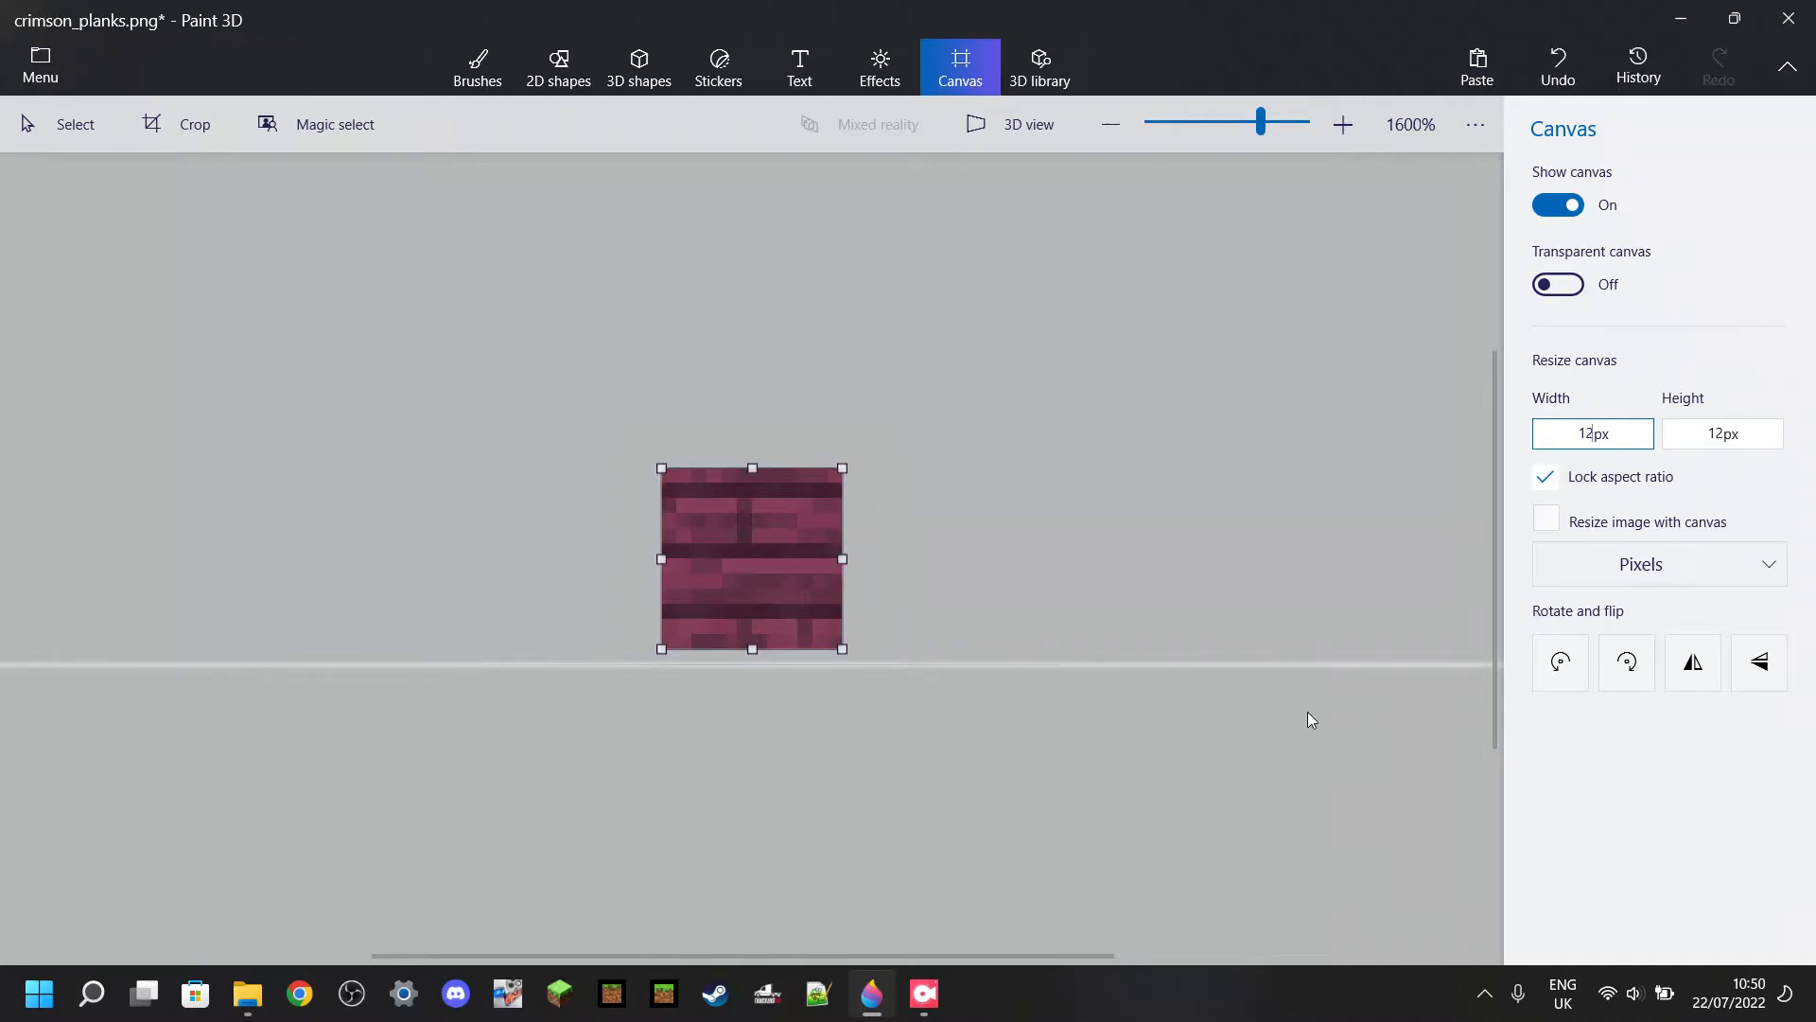
# Reduce the canvas to 8 px square and further to 4 px square.
pyautogui.doubleClick(1589, 437)
pyautogui.write('8')
pyautogui.press('Return')
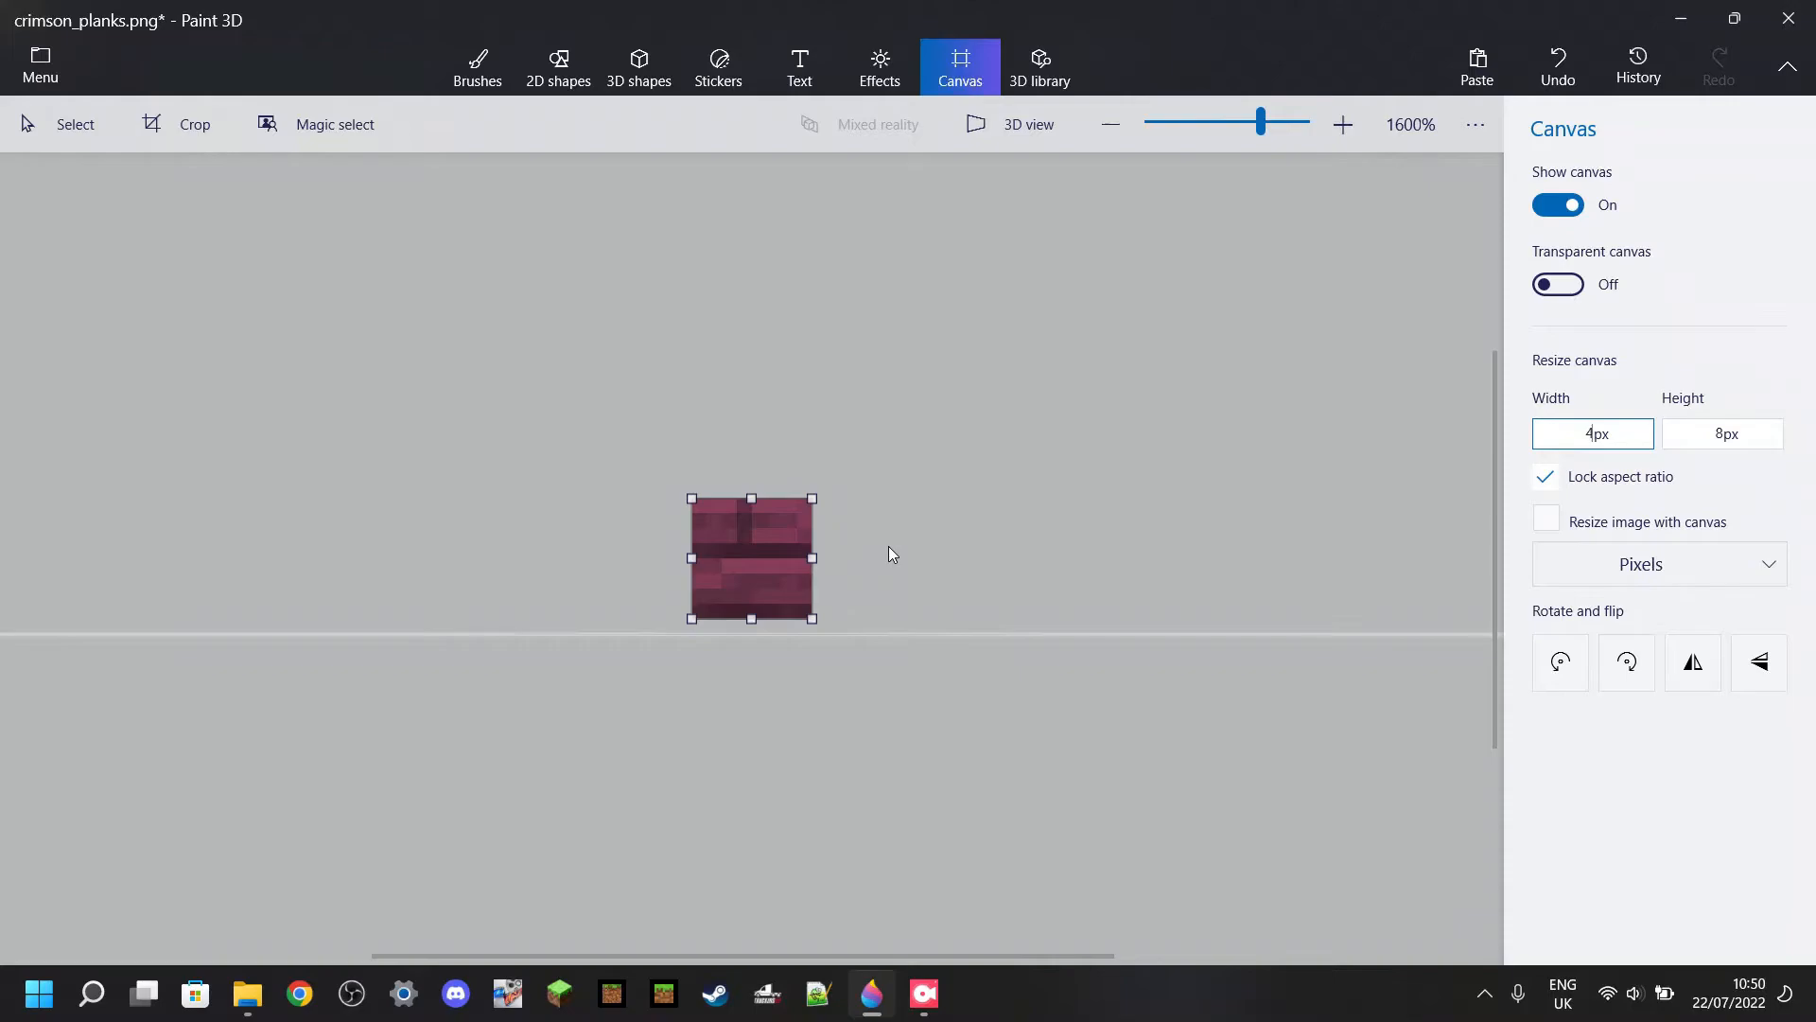
pyautogui.click(1577, 811)
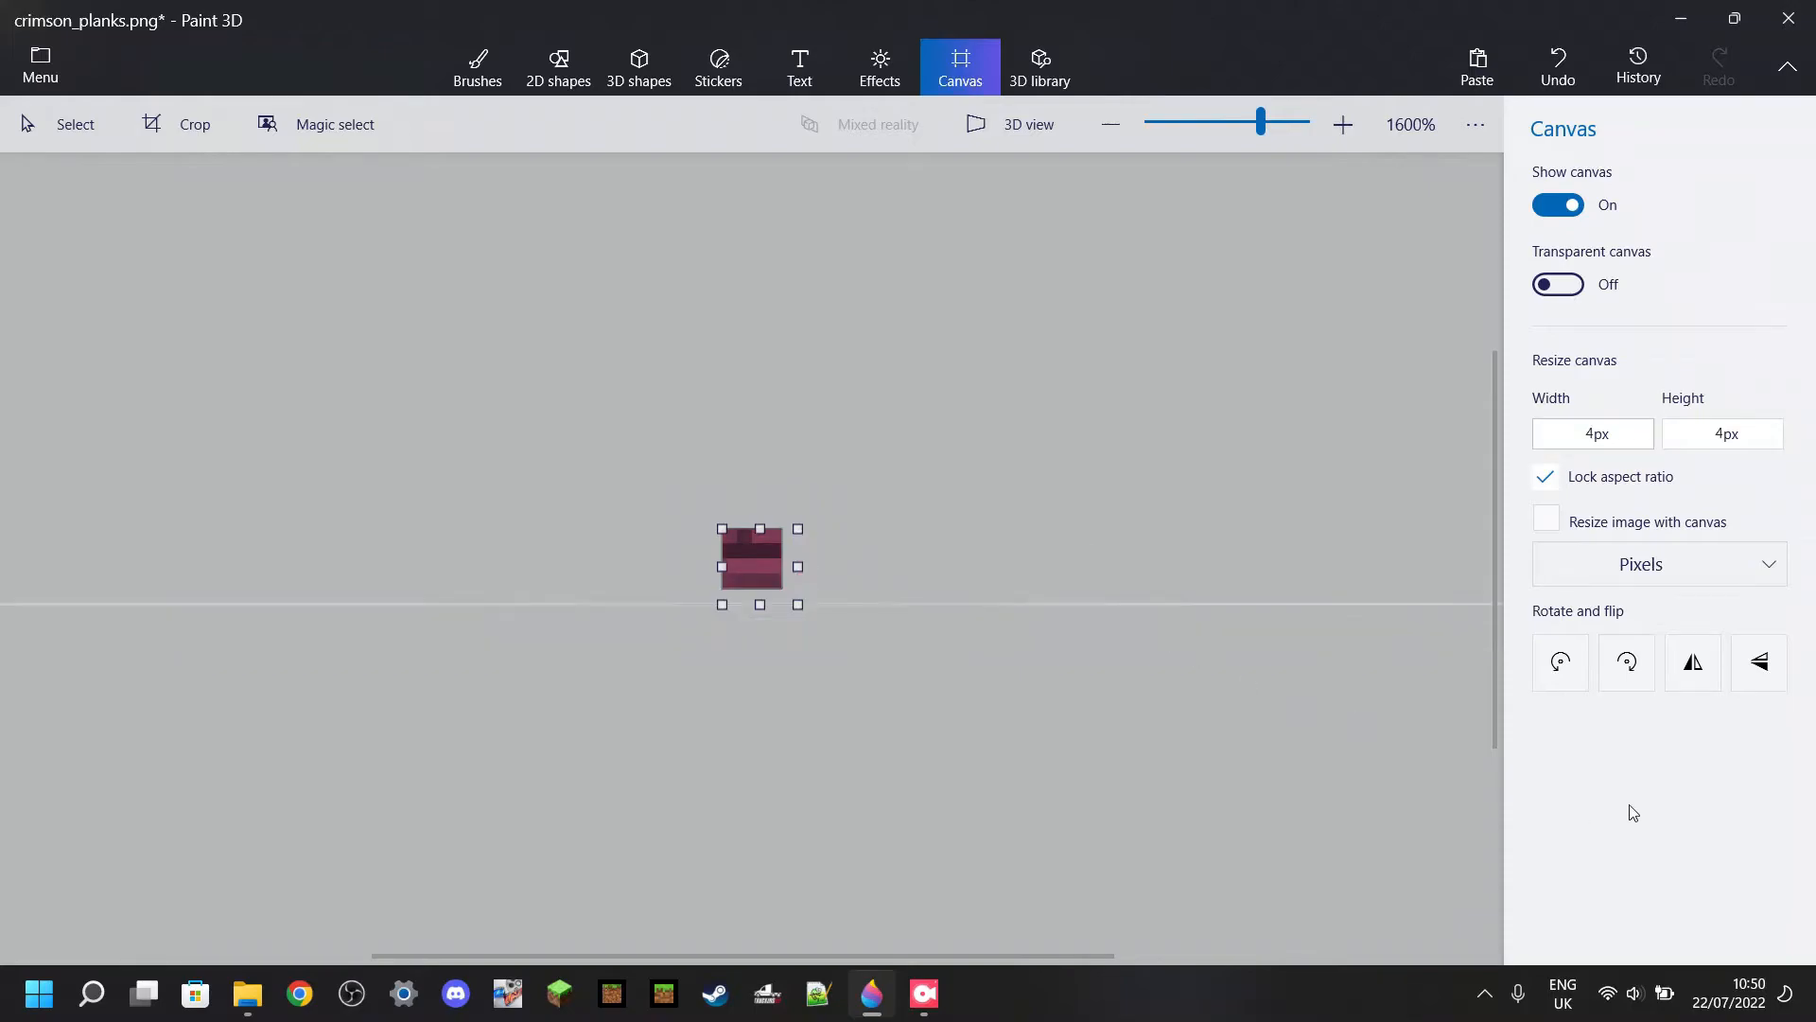
pyautogui.scroll(2, 859, 600)
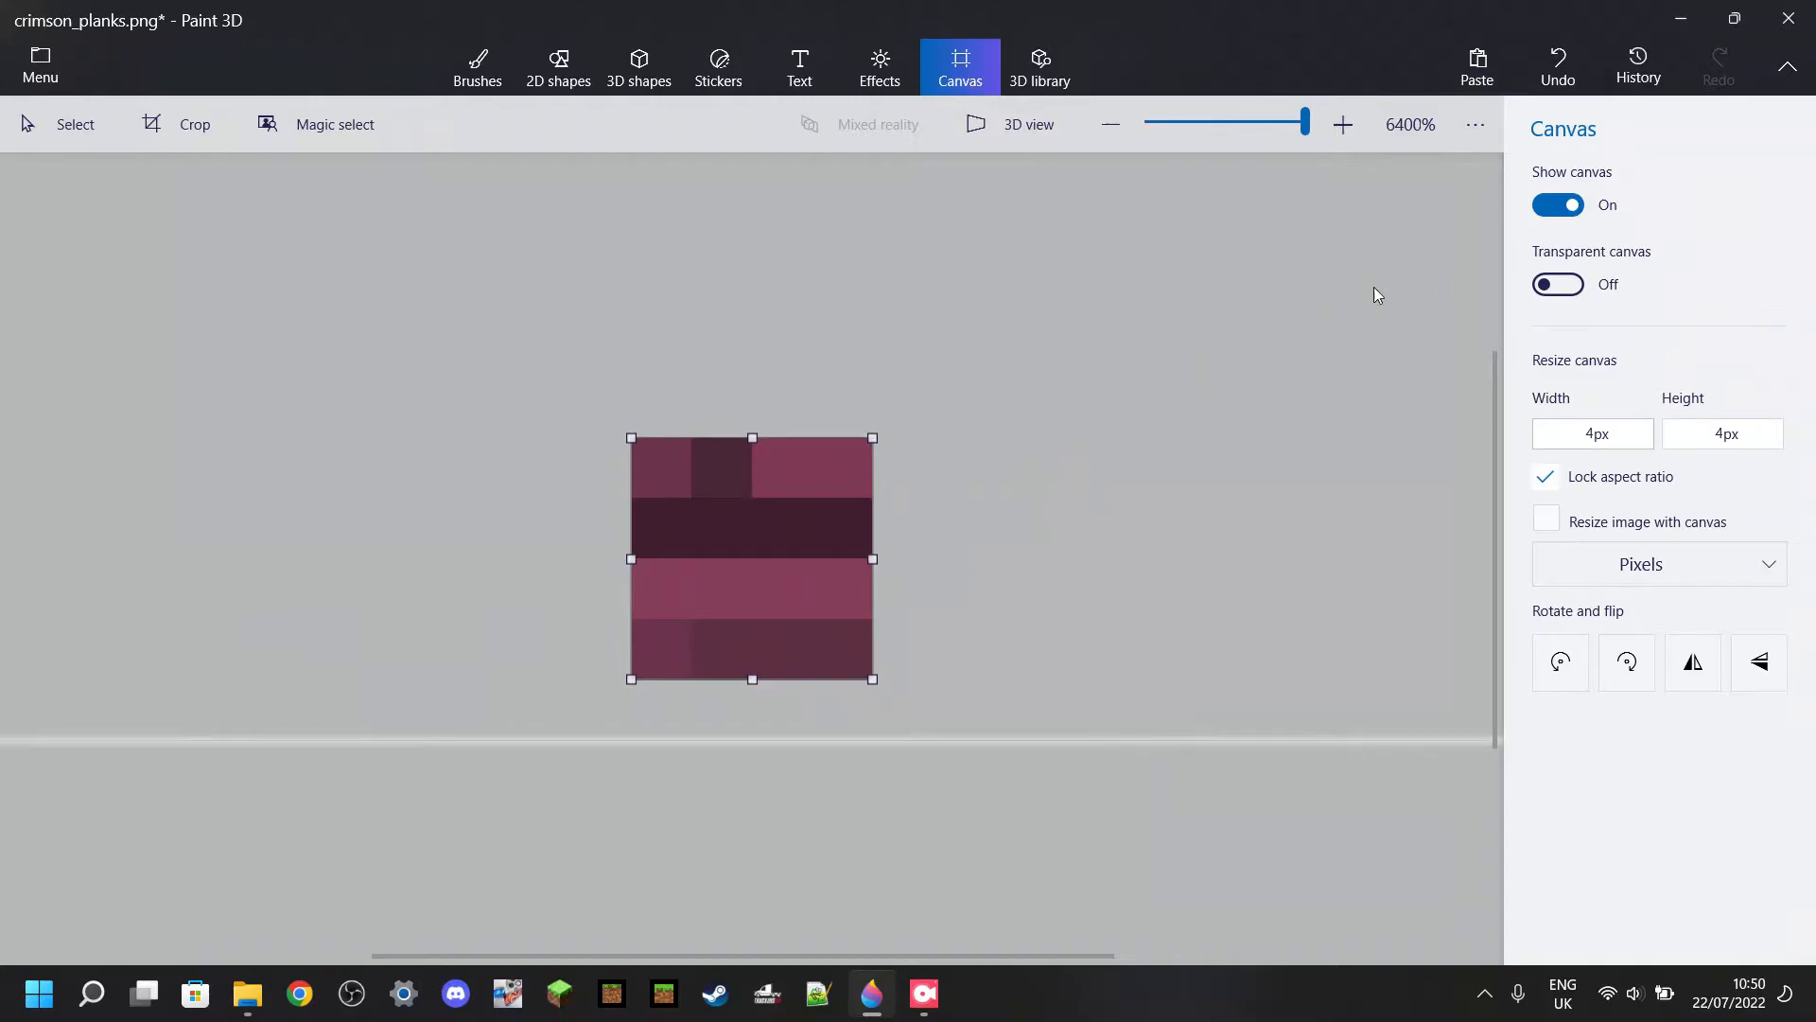
# Undo all the canvas size reductions to restore the original crimson planks texture.
pyautogui.click(1558, 66)
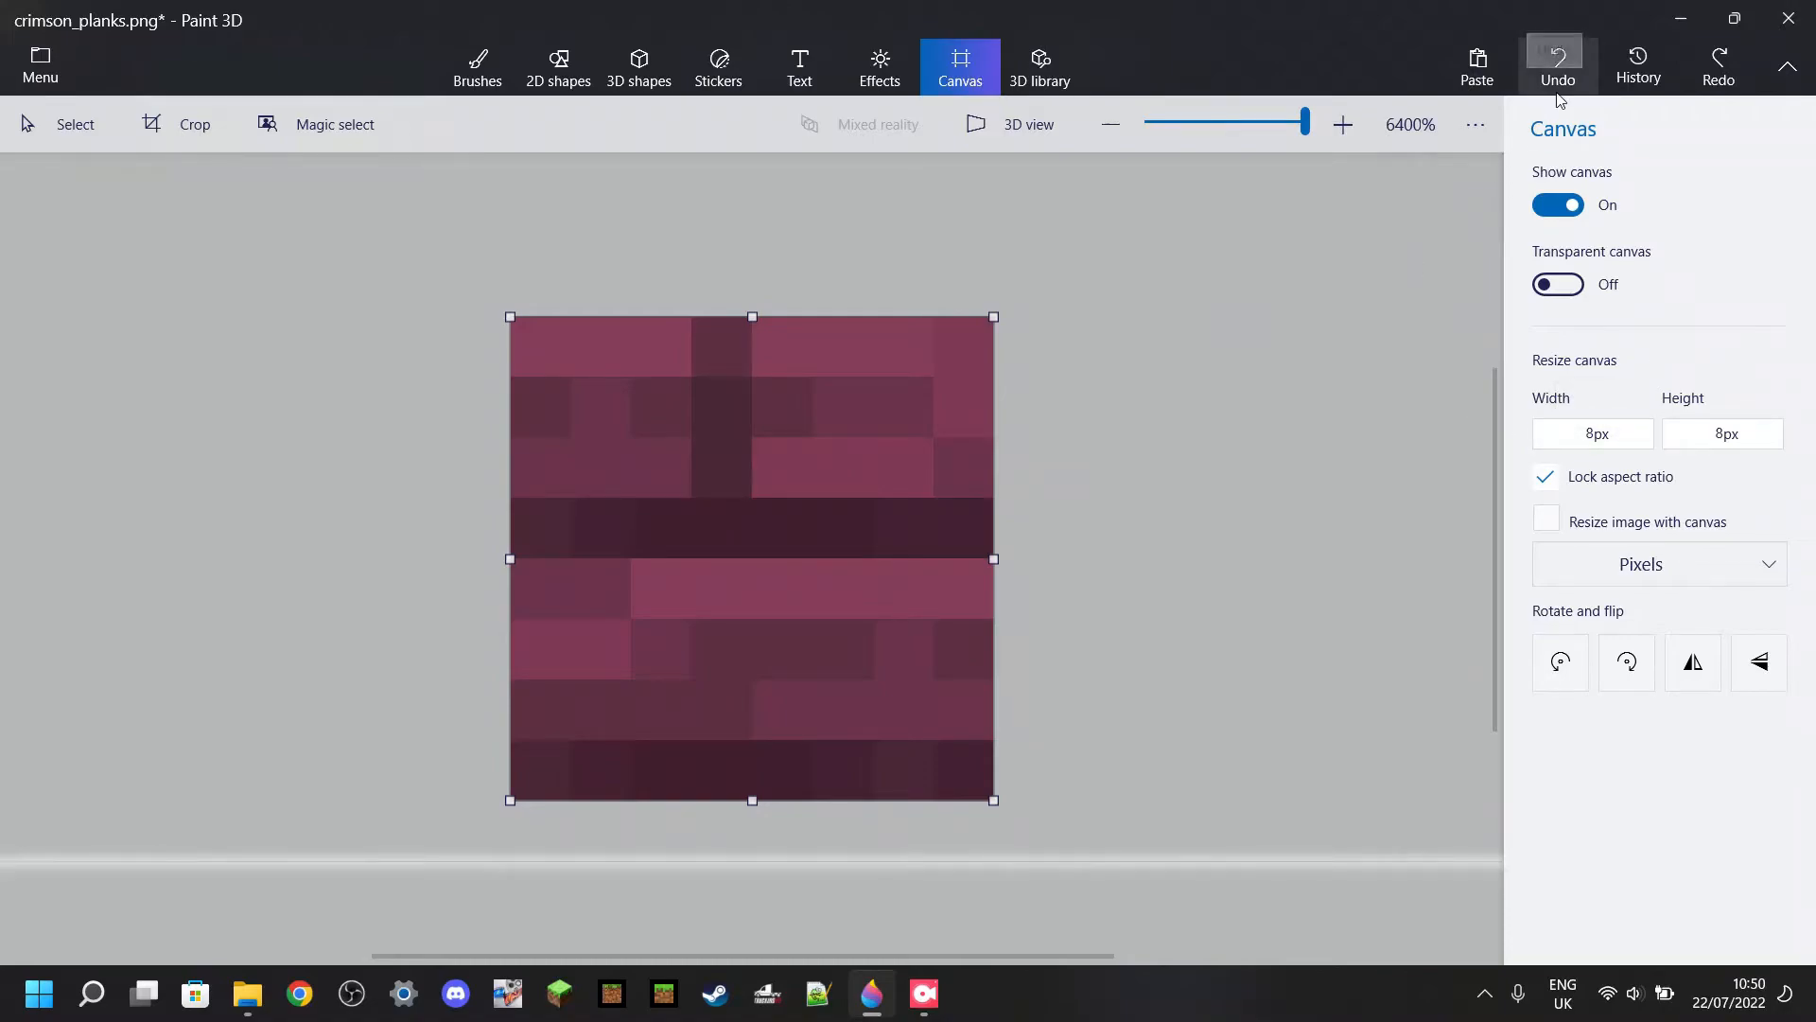
pyautogui.click(1578, 433)
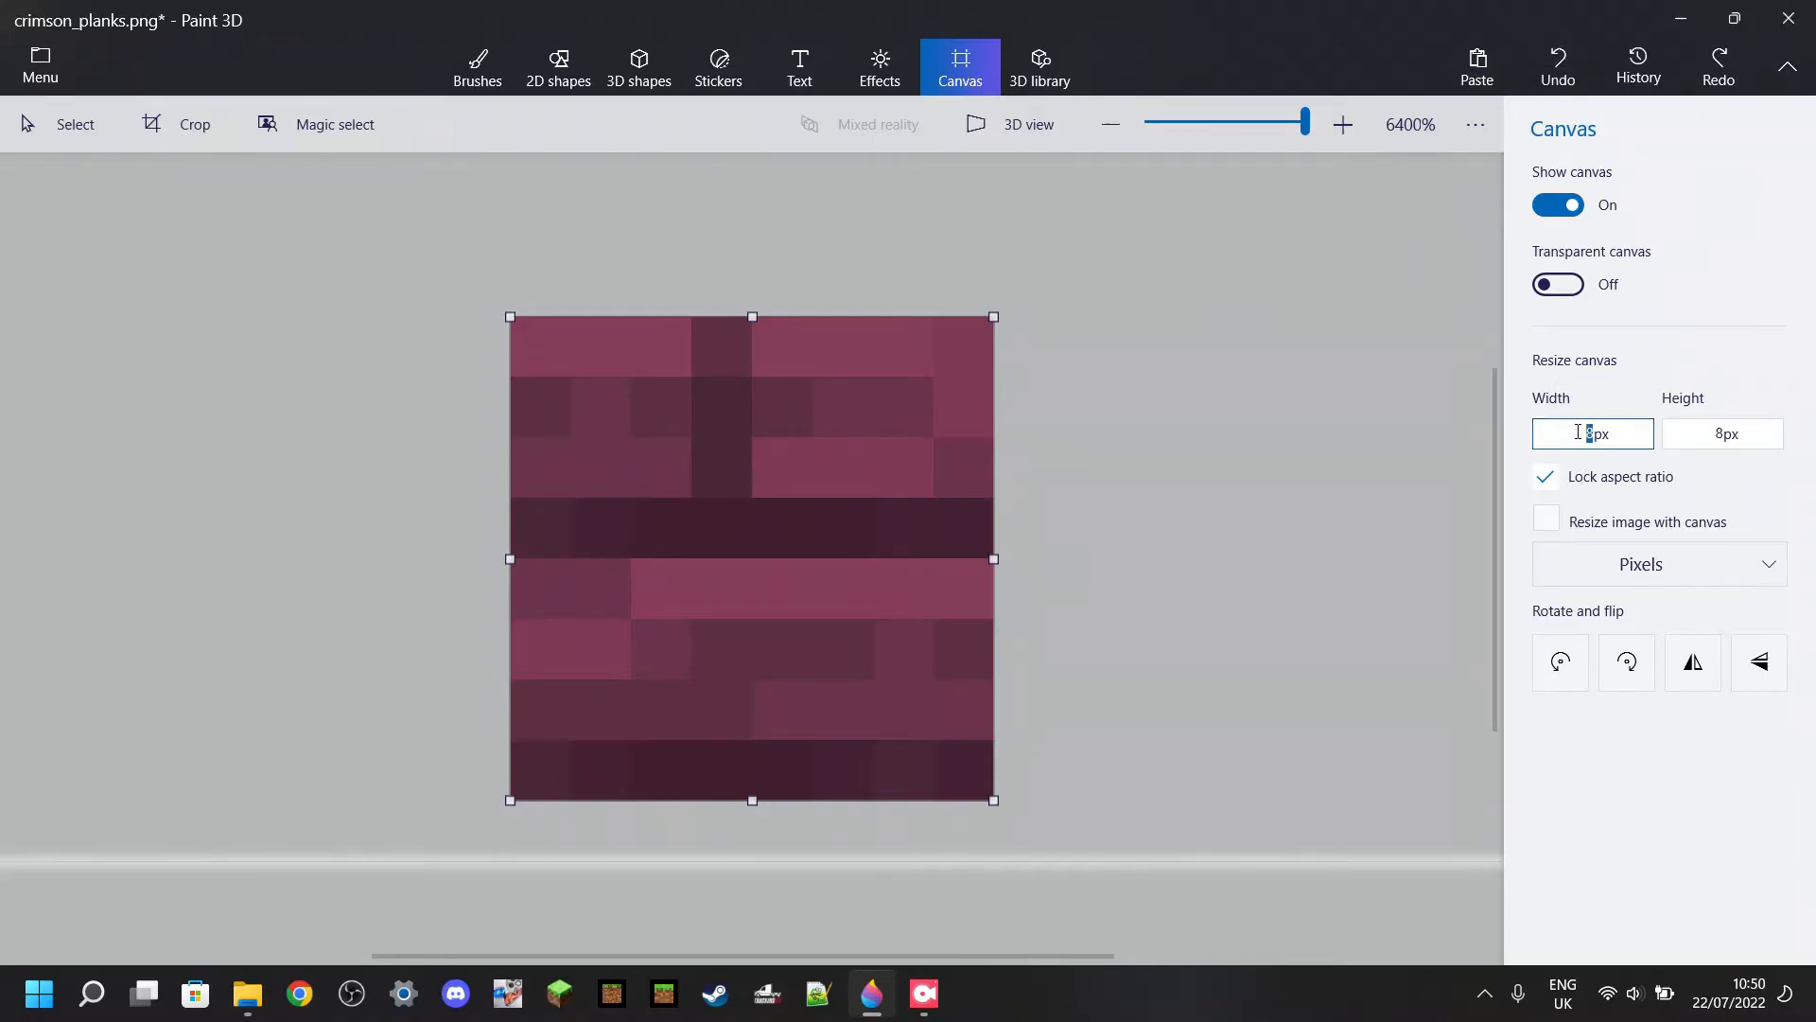
pyautogui.click(1601, 745)
pyautogui.click(1559, 76)
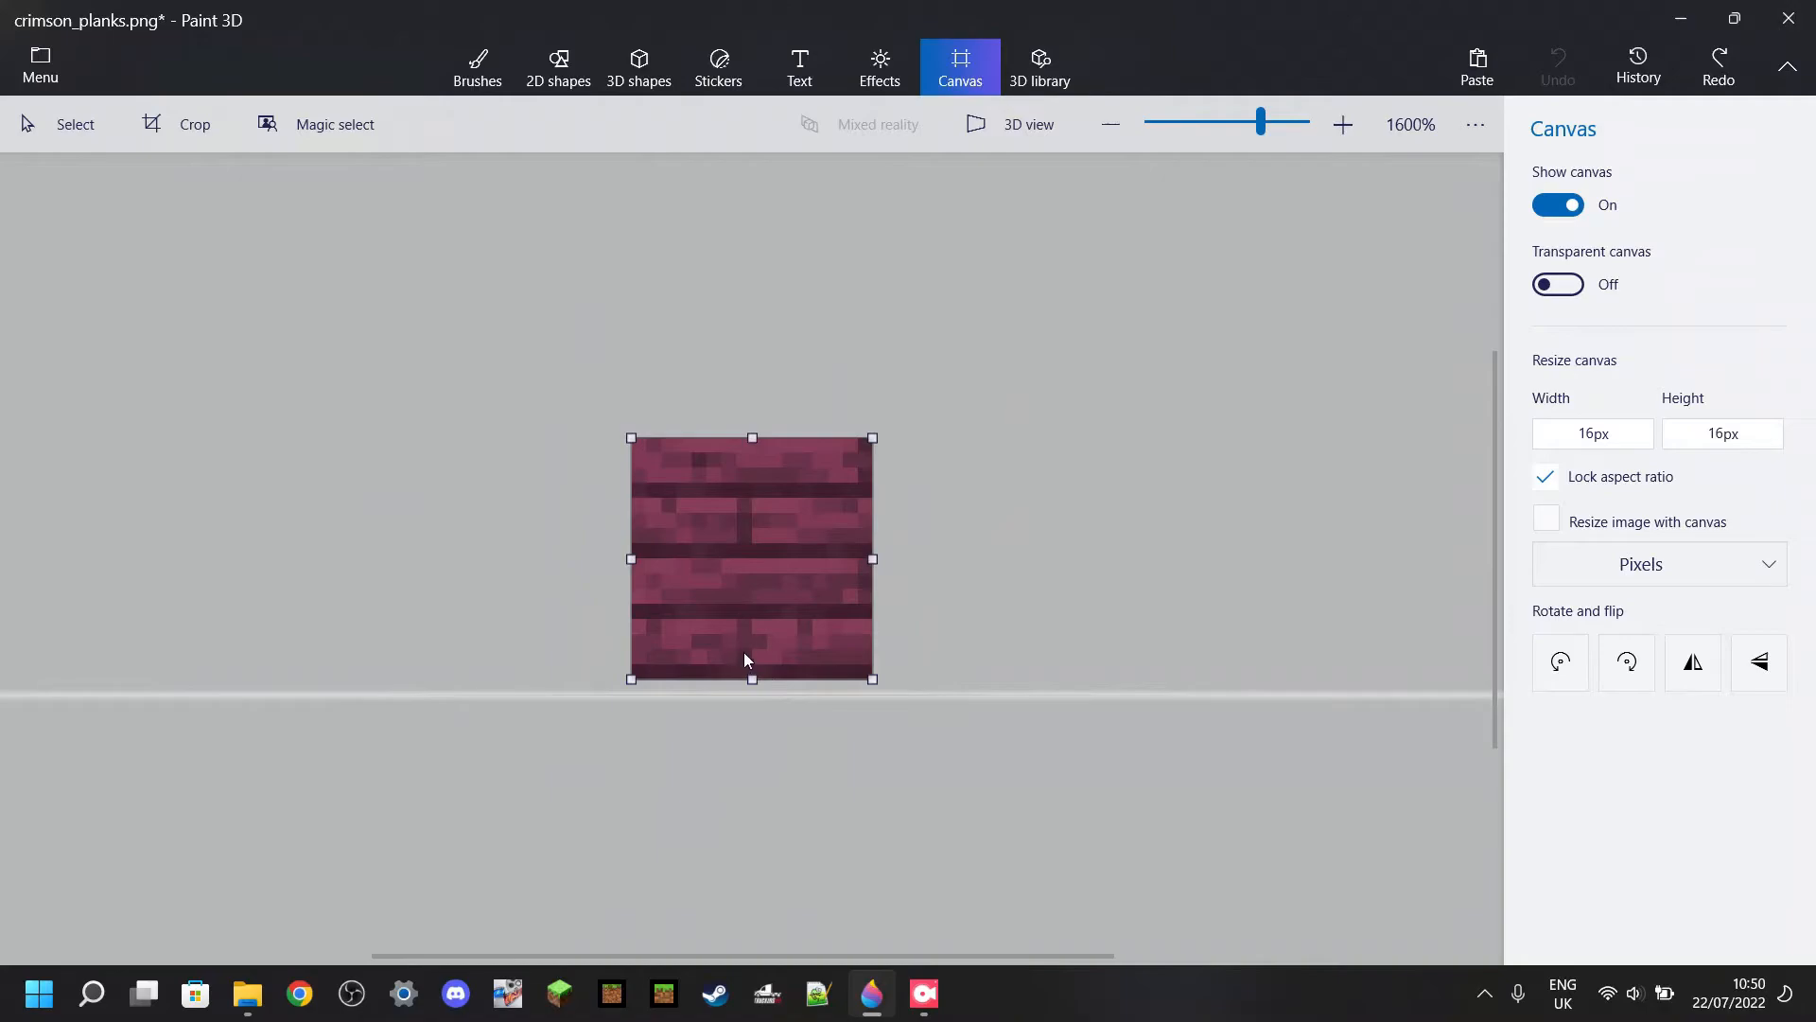
pyautogui.scroll(2, 745, 653)
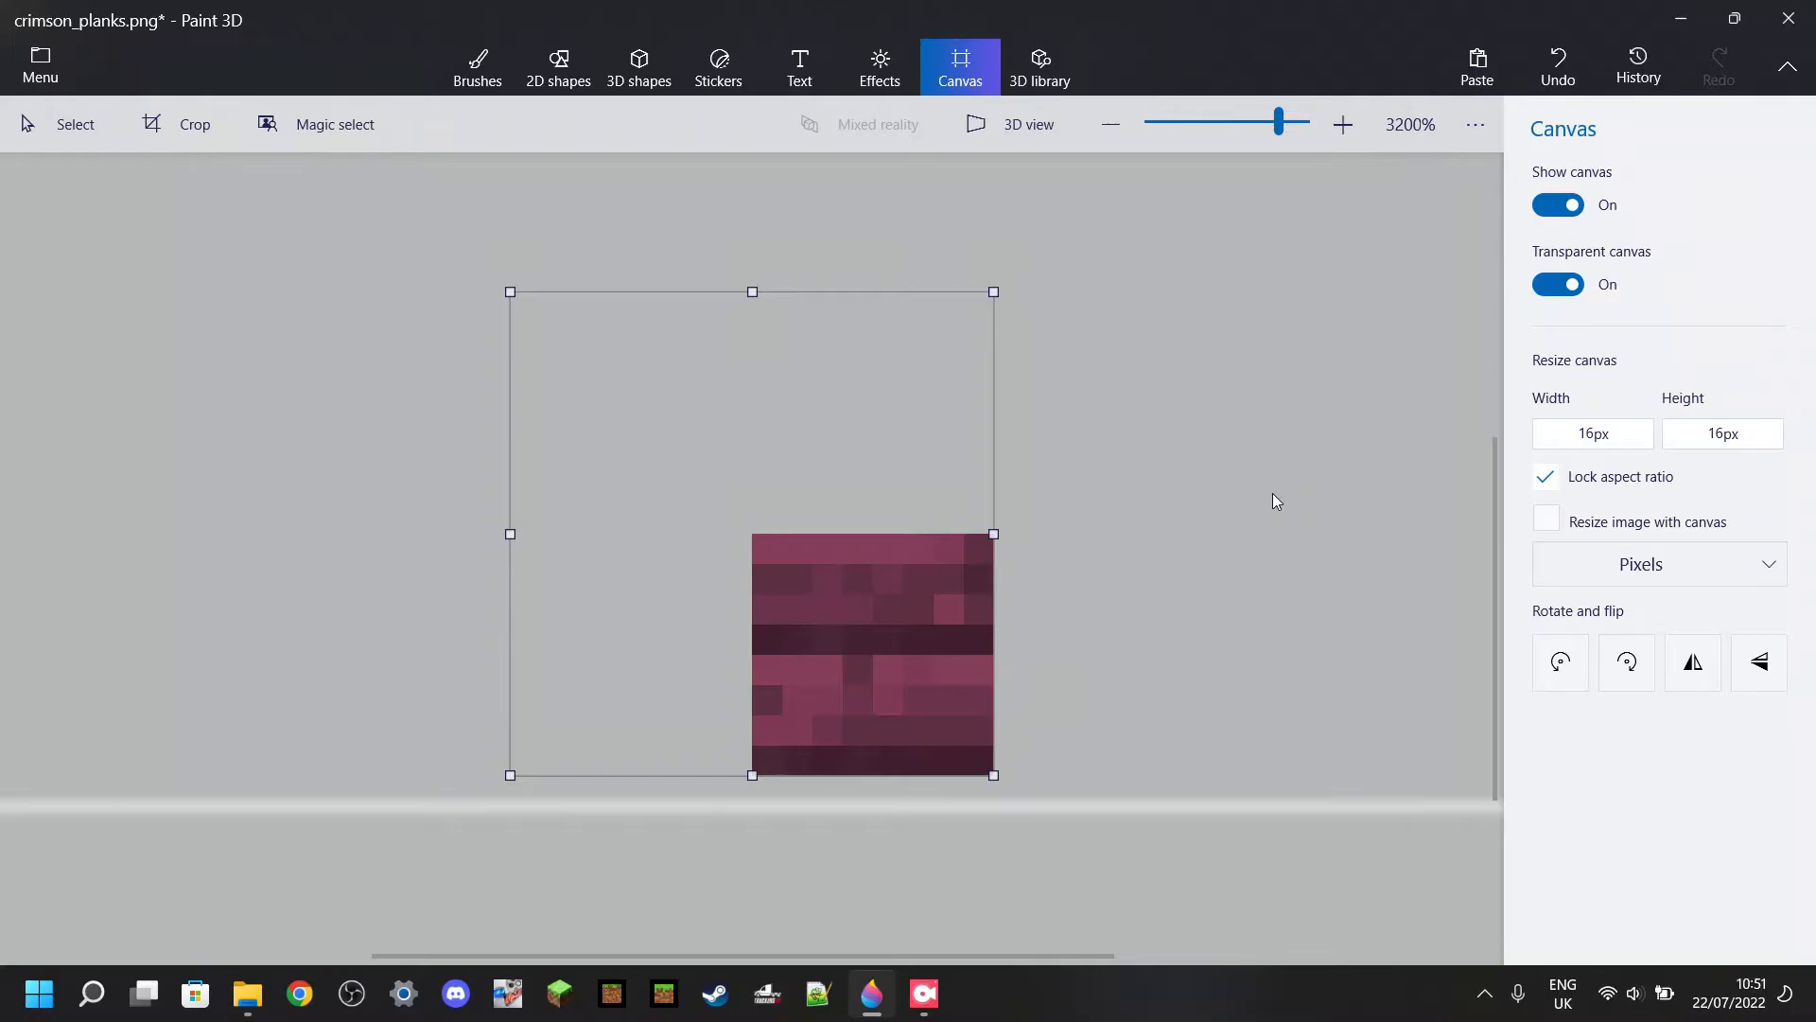
# Check the canvas size and the shrunken planks texture's pixel size, and toggle canvas transparency off and on.
pyautogui.moveTo(751, 532); pyautogui.dragTo(998, 780)
pyautogui.click(1581, 435)
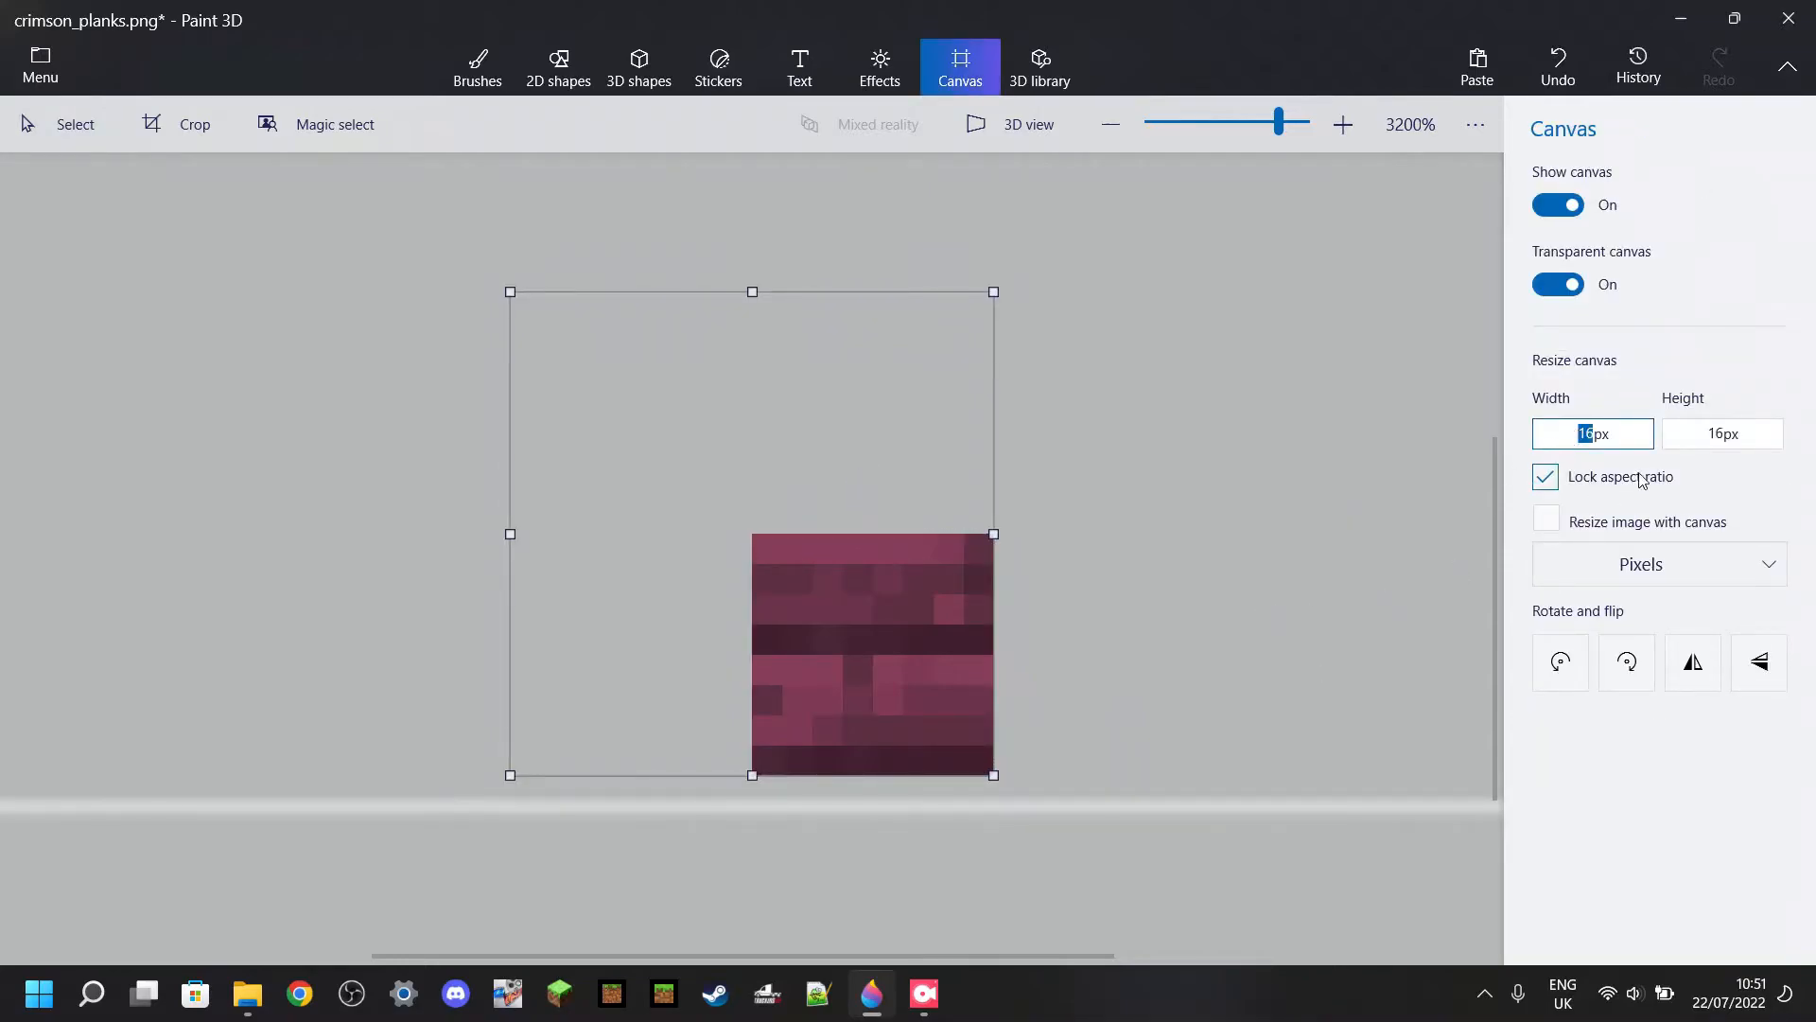
pyautogui.click(1659, 450)
pyautogui.moveTo(752, 535); pyautogui.dragTo(995, 775)
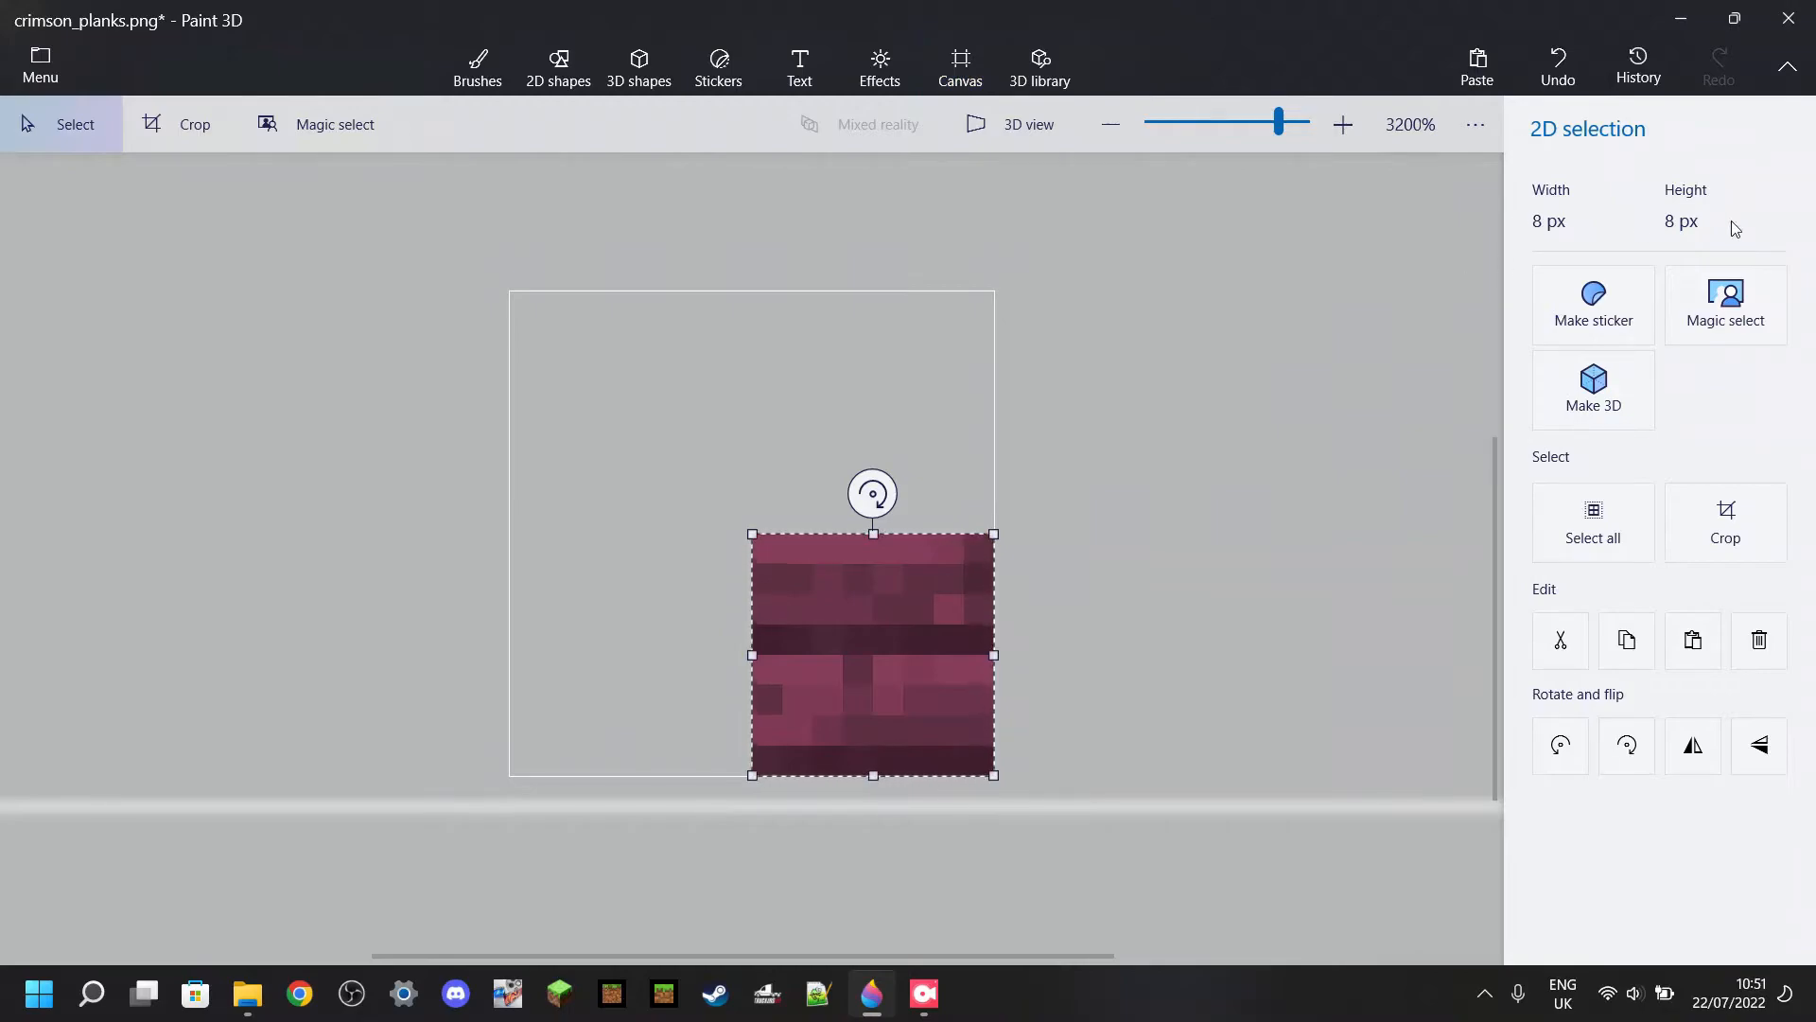
pyautogui.click(1299, 384)
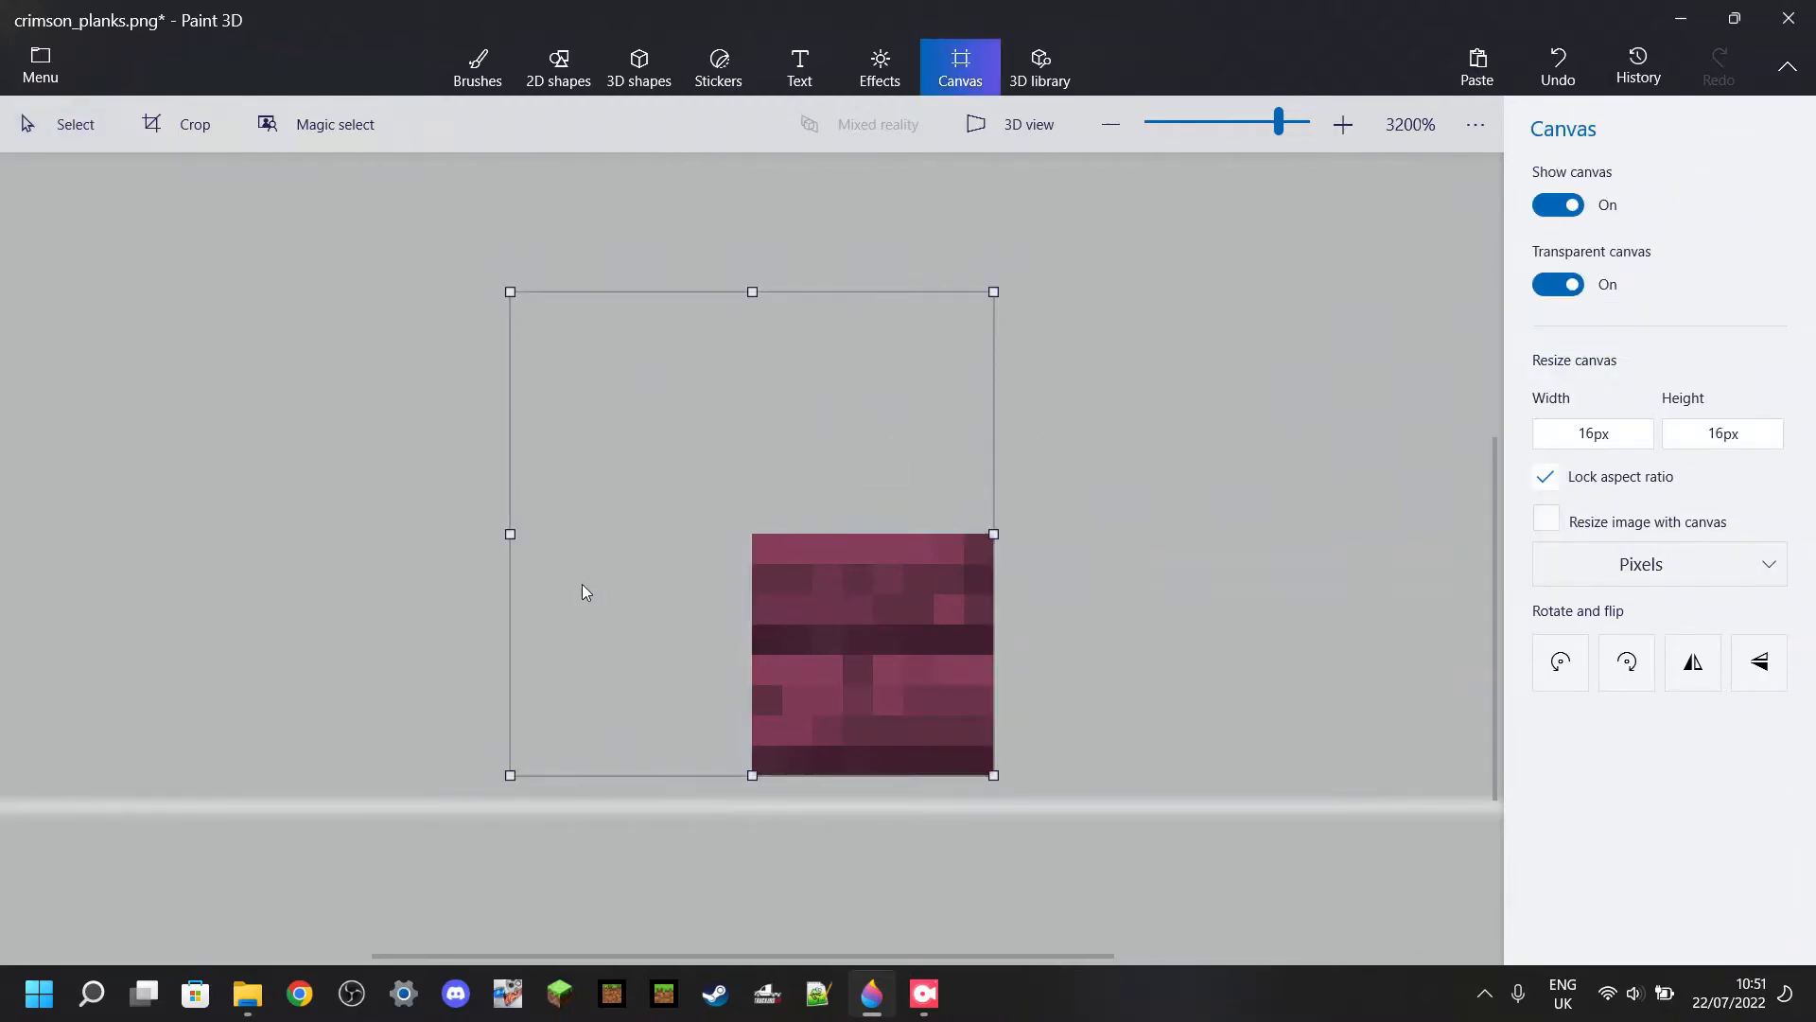
pyautogui.click(1558, 283)
pyautogui.click(1558, 283)
# Draw a black border along the planks texture's upper and left edges using the Pixel pen at 1 px thickness.
pyautogui.click(473, 78)
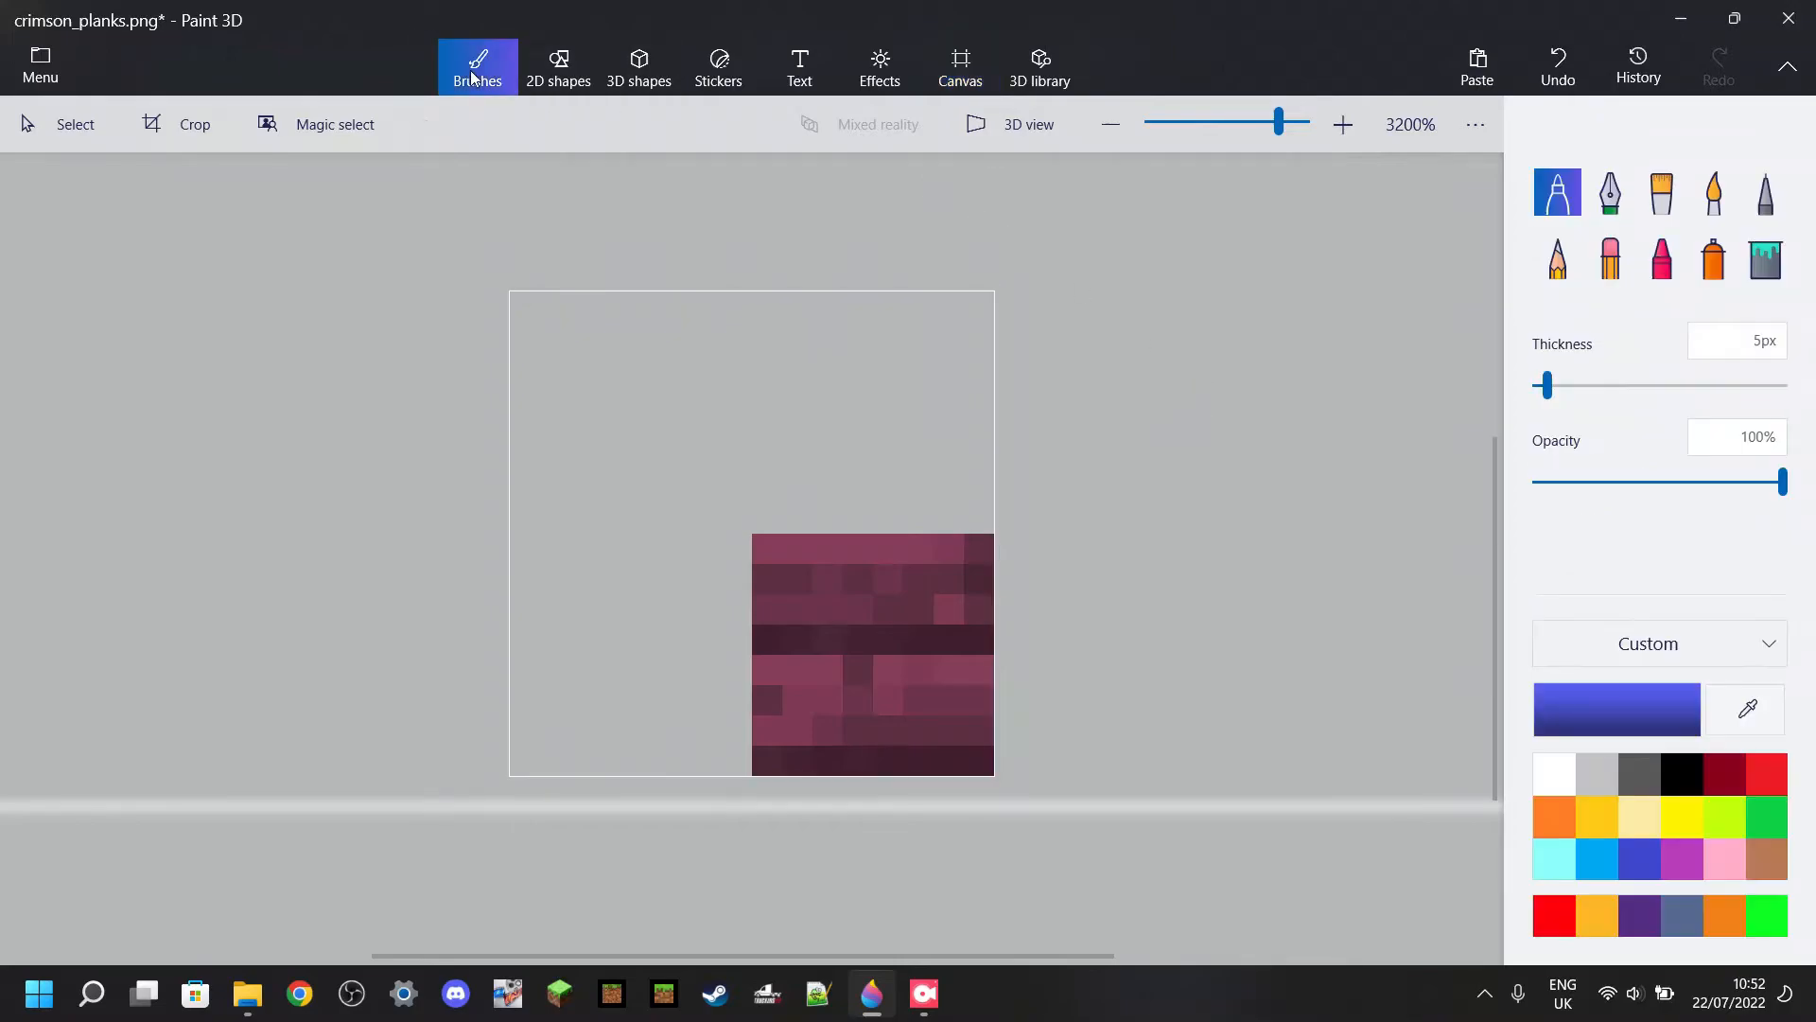
pyautogui.click(1768, 195)
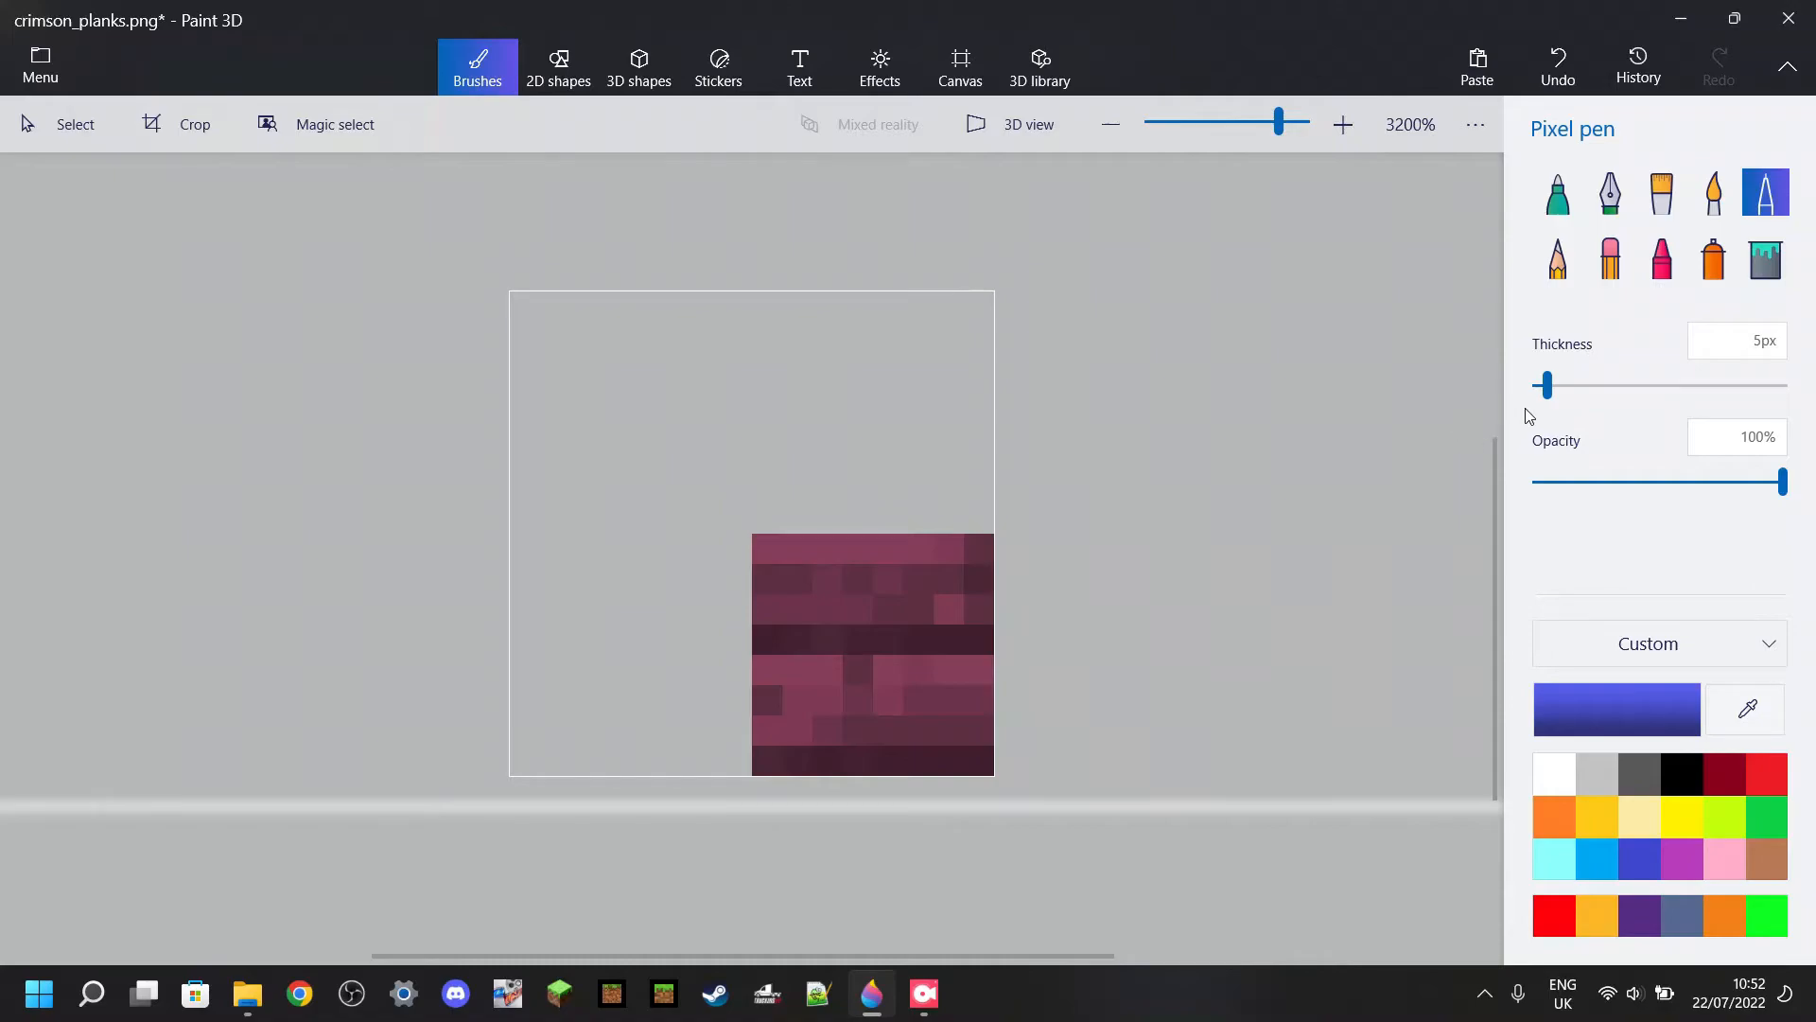
pyautogui.moveTo(1547, 388); pyautogui.dragTo(1536, 388)
pyautogui.scroll(2, 836, 633)
pyautogui.scroll(-2, 1090, 713)
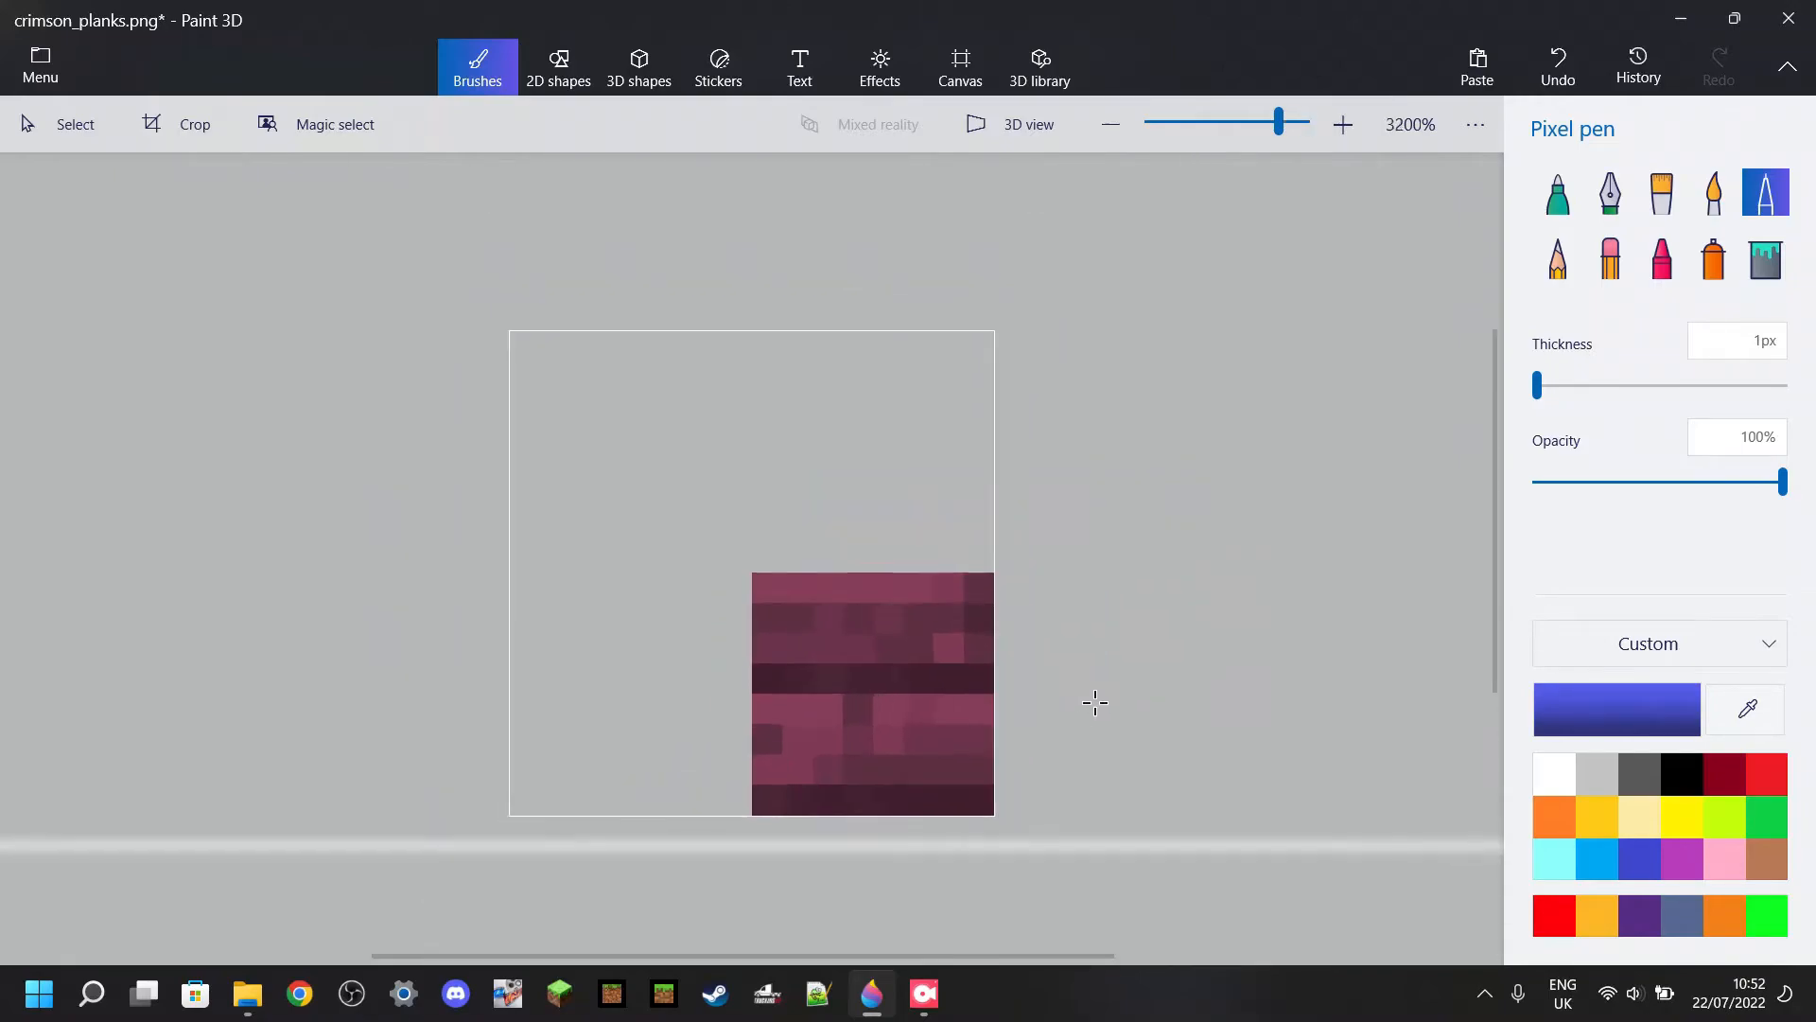
pyautogui.click(1679, 772)
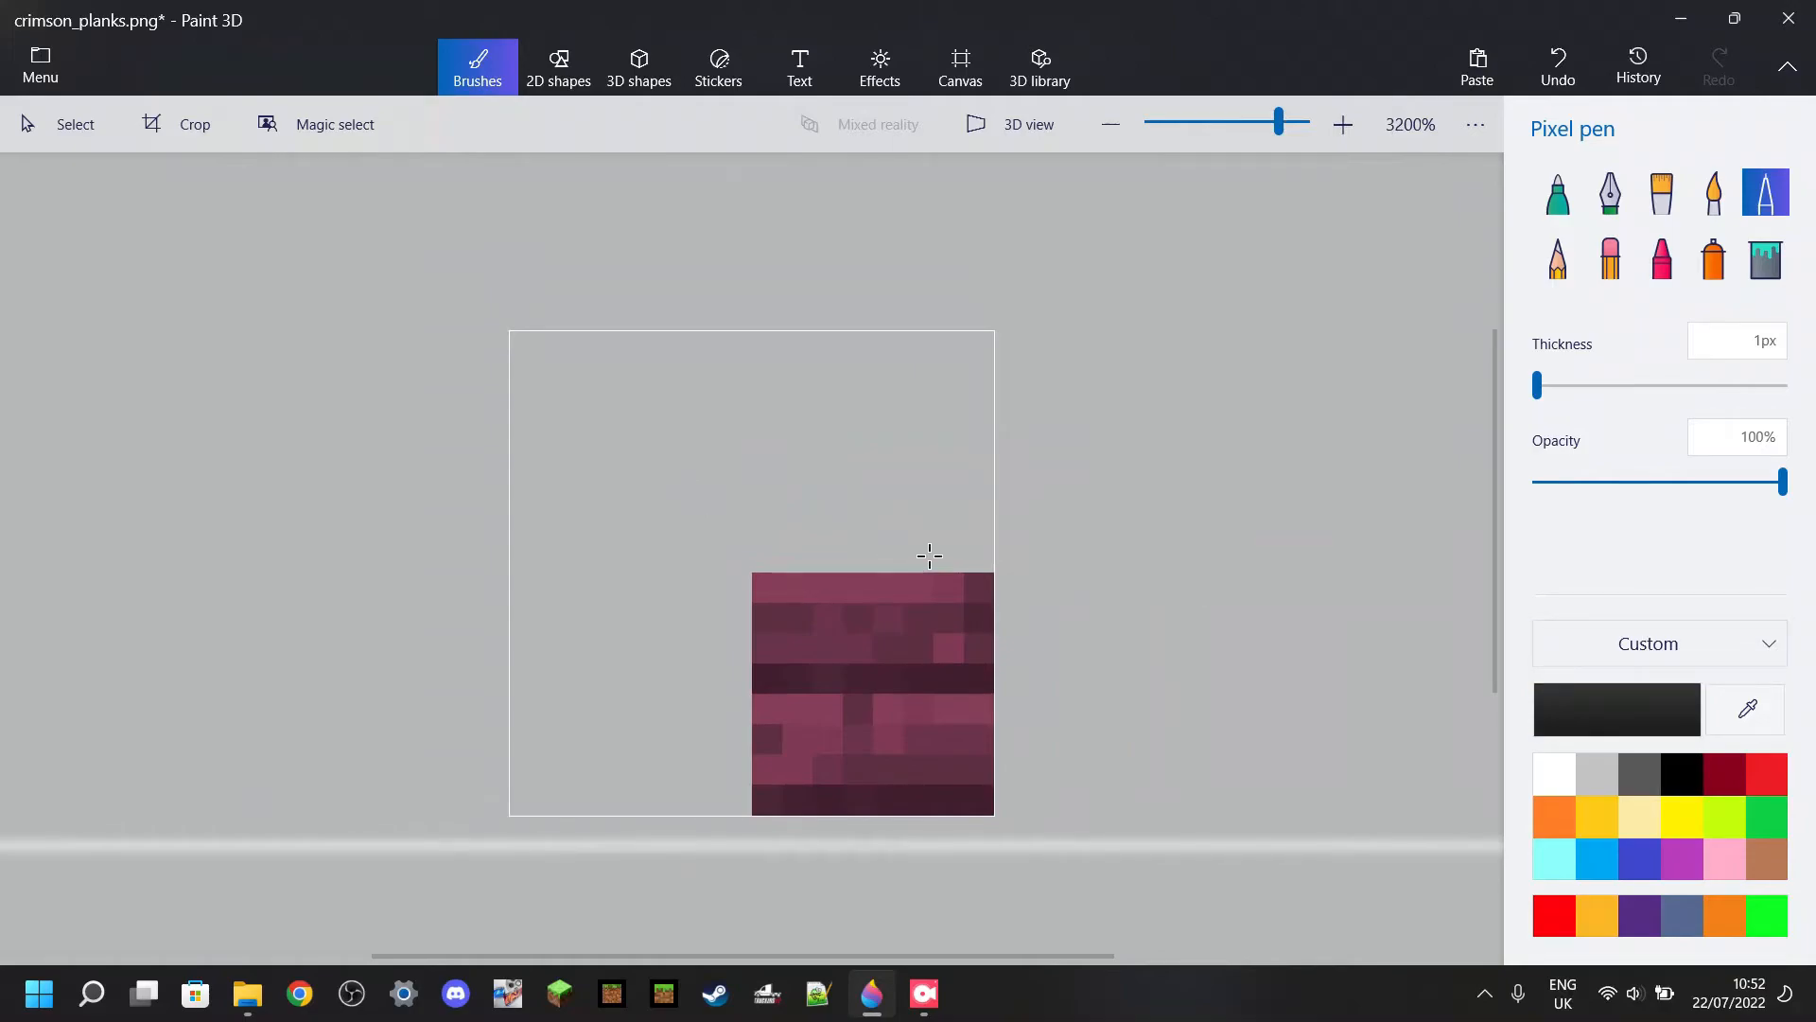
pyautogui.moveTo(982, 559)
pyautogui.mouseDown()
pyautogui.moveTo(734, 547)
pyautogui.moveTo(730, 802)
pyautogui.mouseUp()
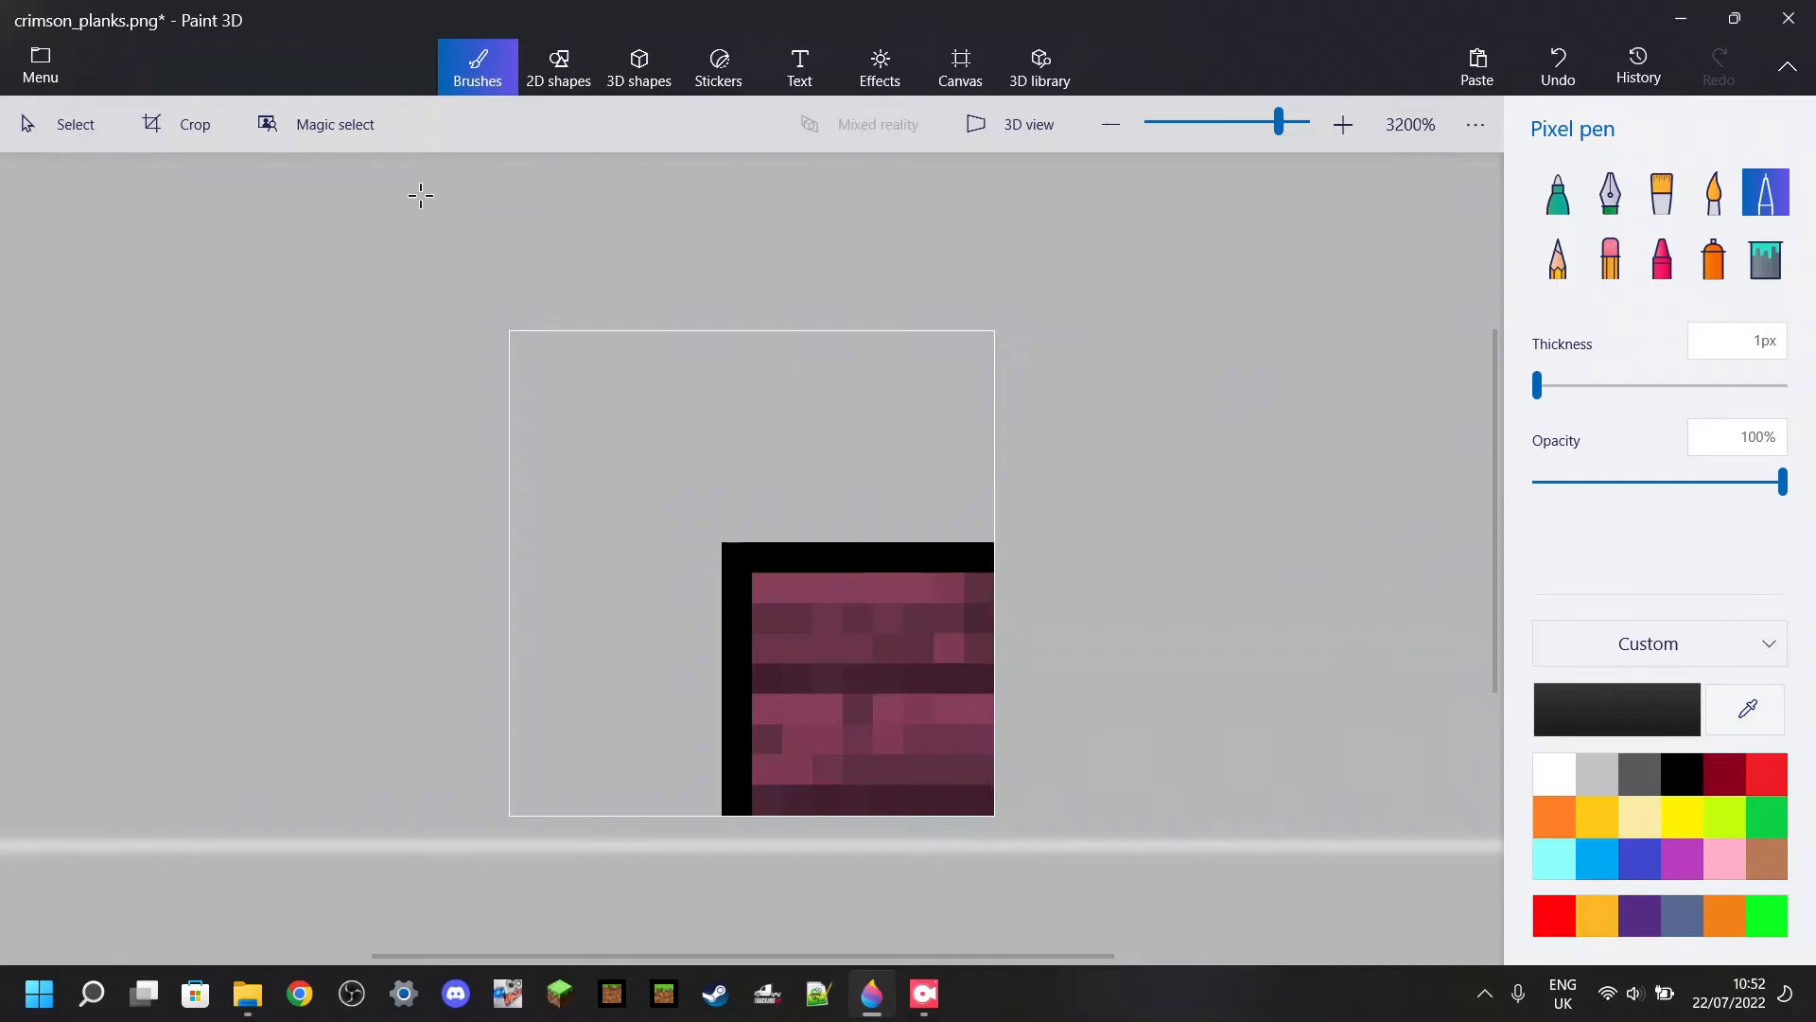
# Draw a black diagonal stroke across the planks texture and undo it.
pyautogui.moveTo(798, 648); pyautogui.dragTo(916, 770)
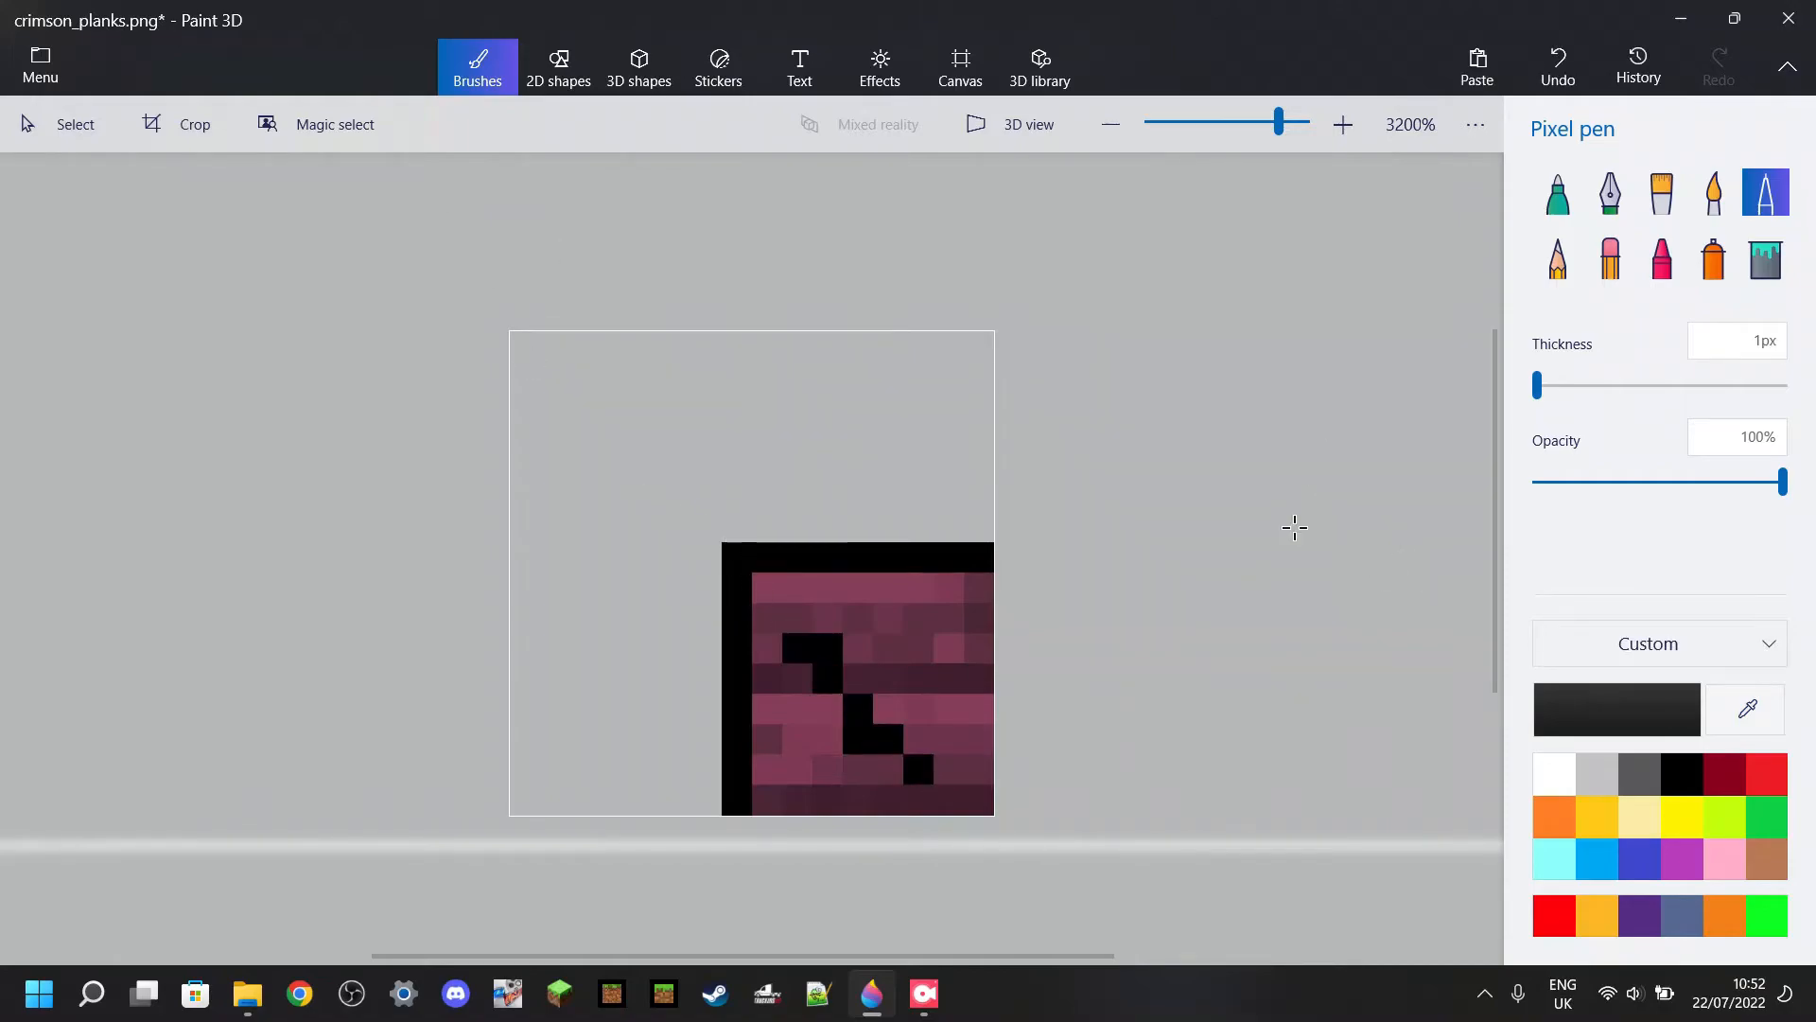
pyautogui.click(1558, 66)
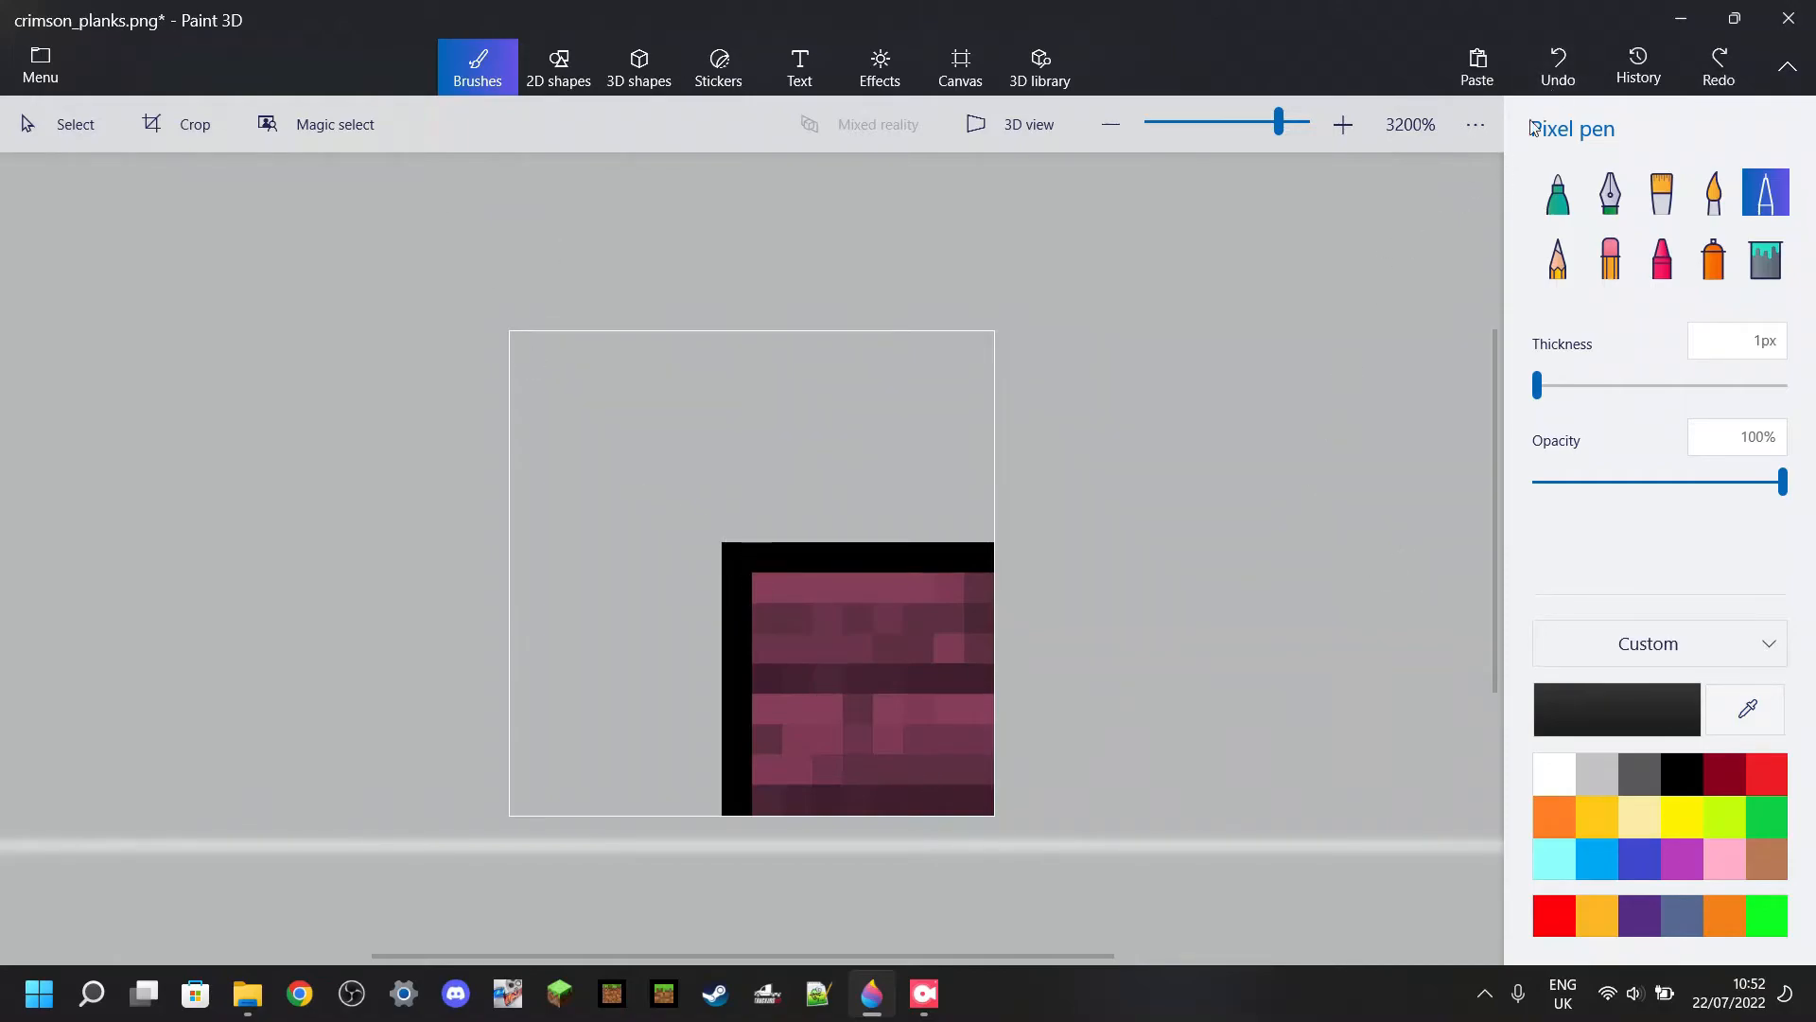
# Sample the darkest plank colour and paint a one-pixel swatch of it in the empty area above the texture.
pyautogui.click(1739, 716)
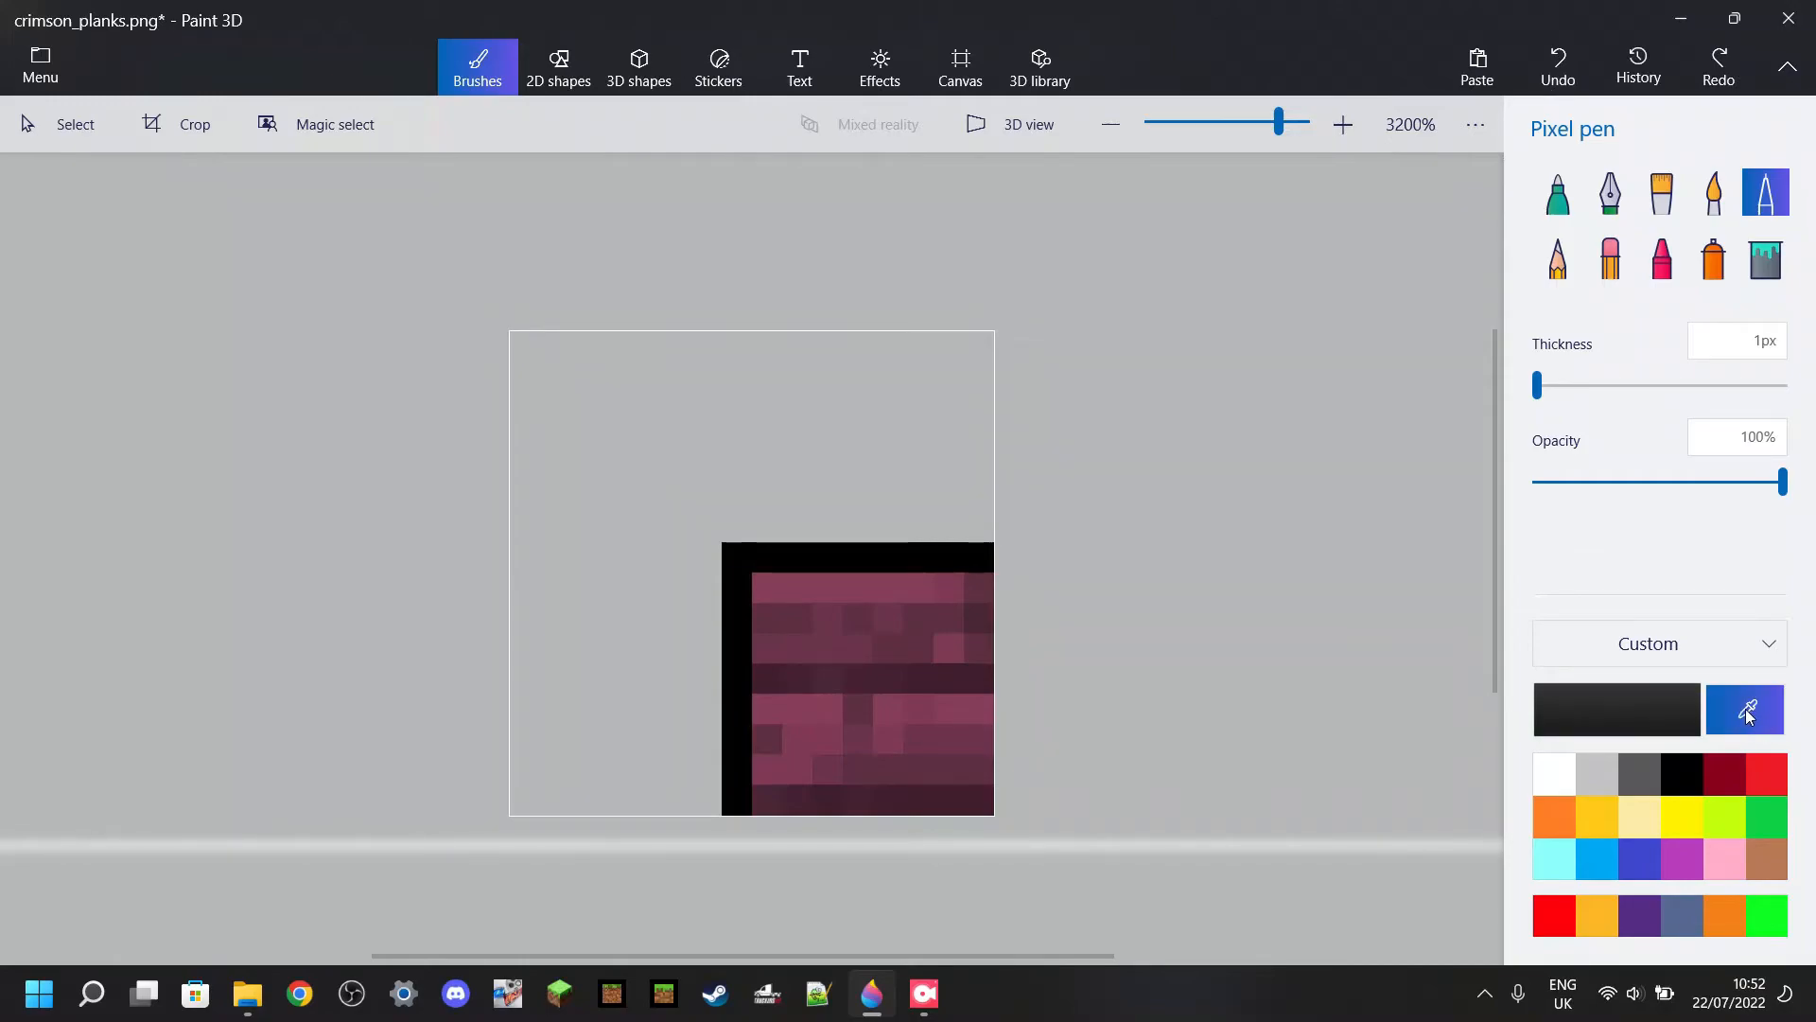
pyautogui.scroll(2, 1164, 624)
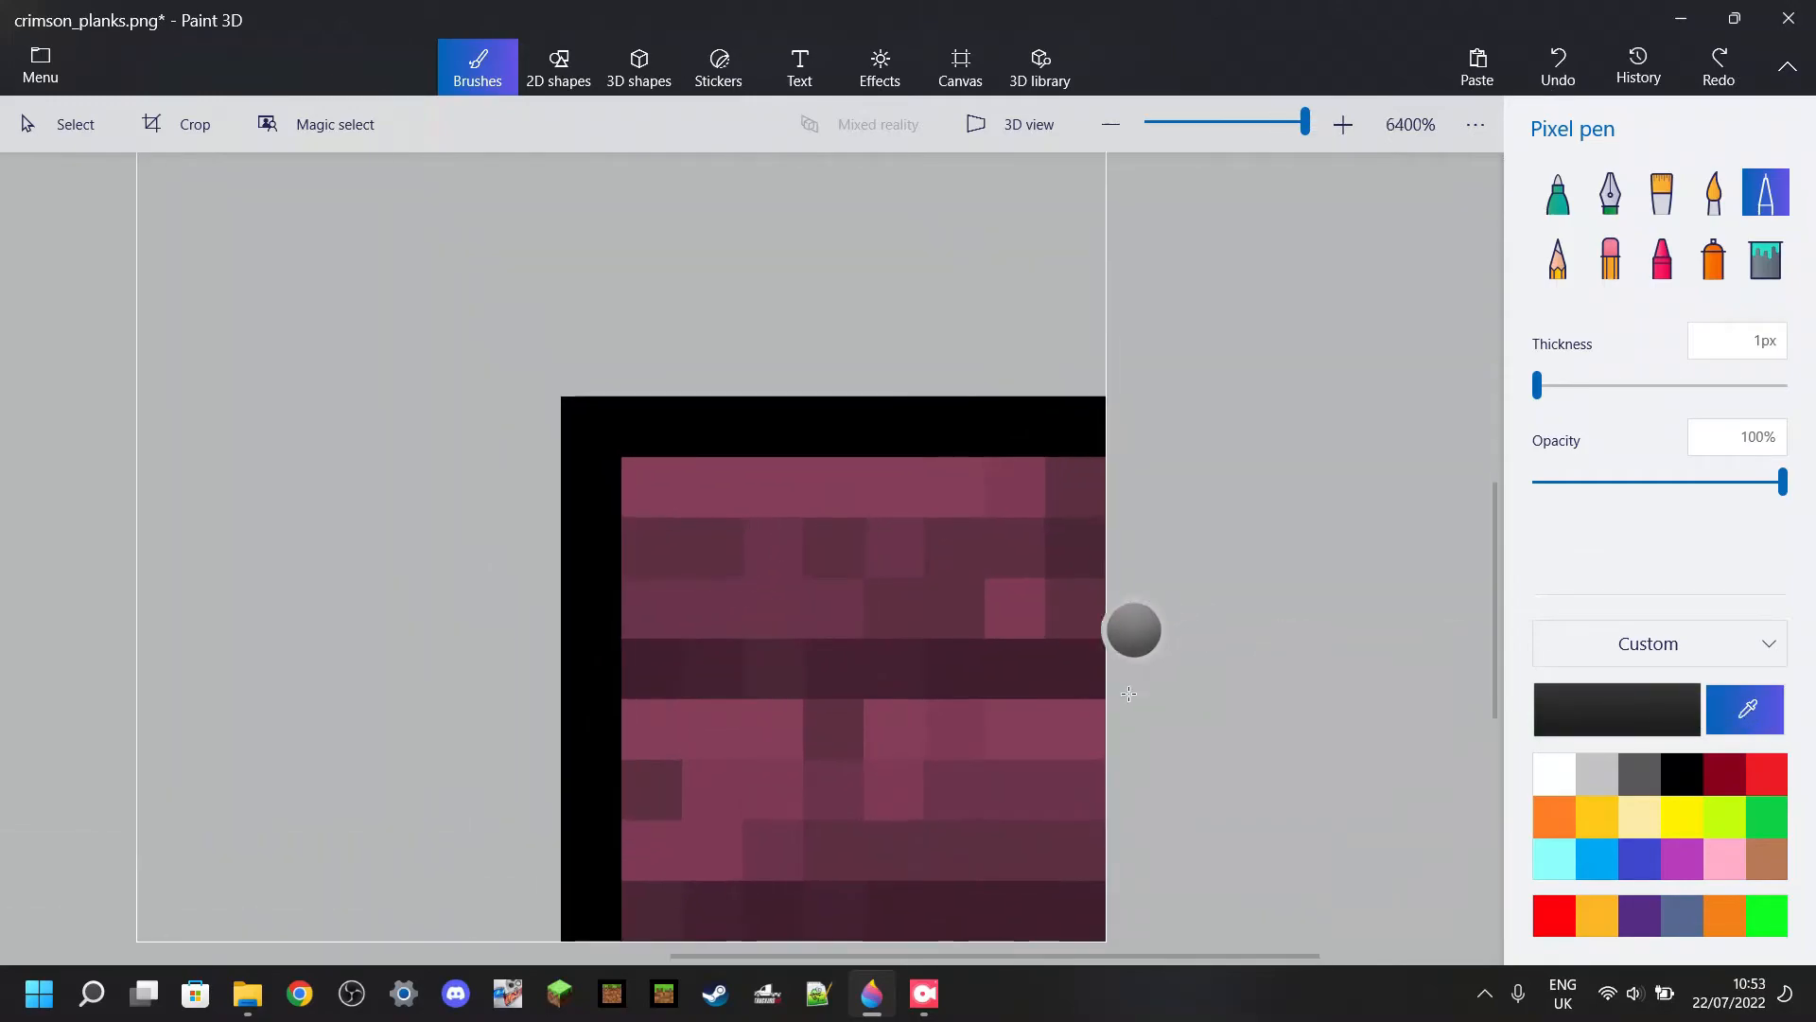
pyautogui.click(991, 663)
pyautogui.scroll(-2, 1018, 628)
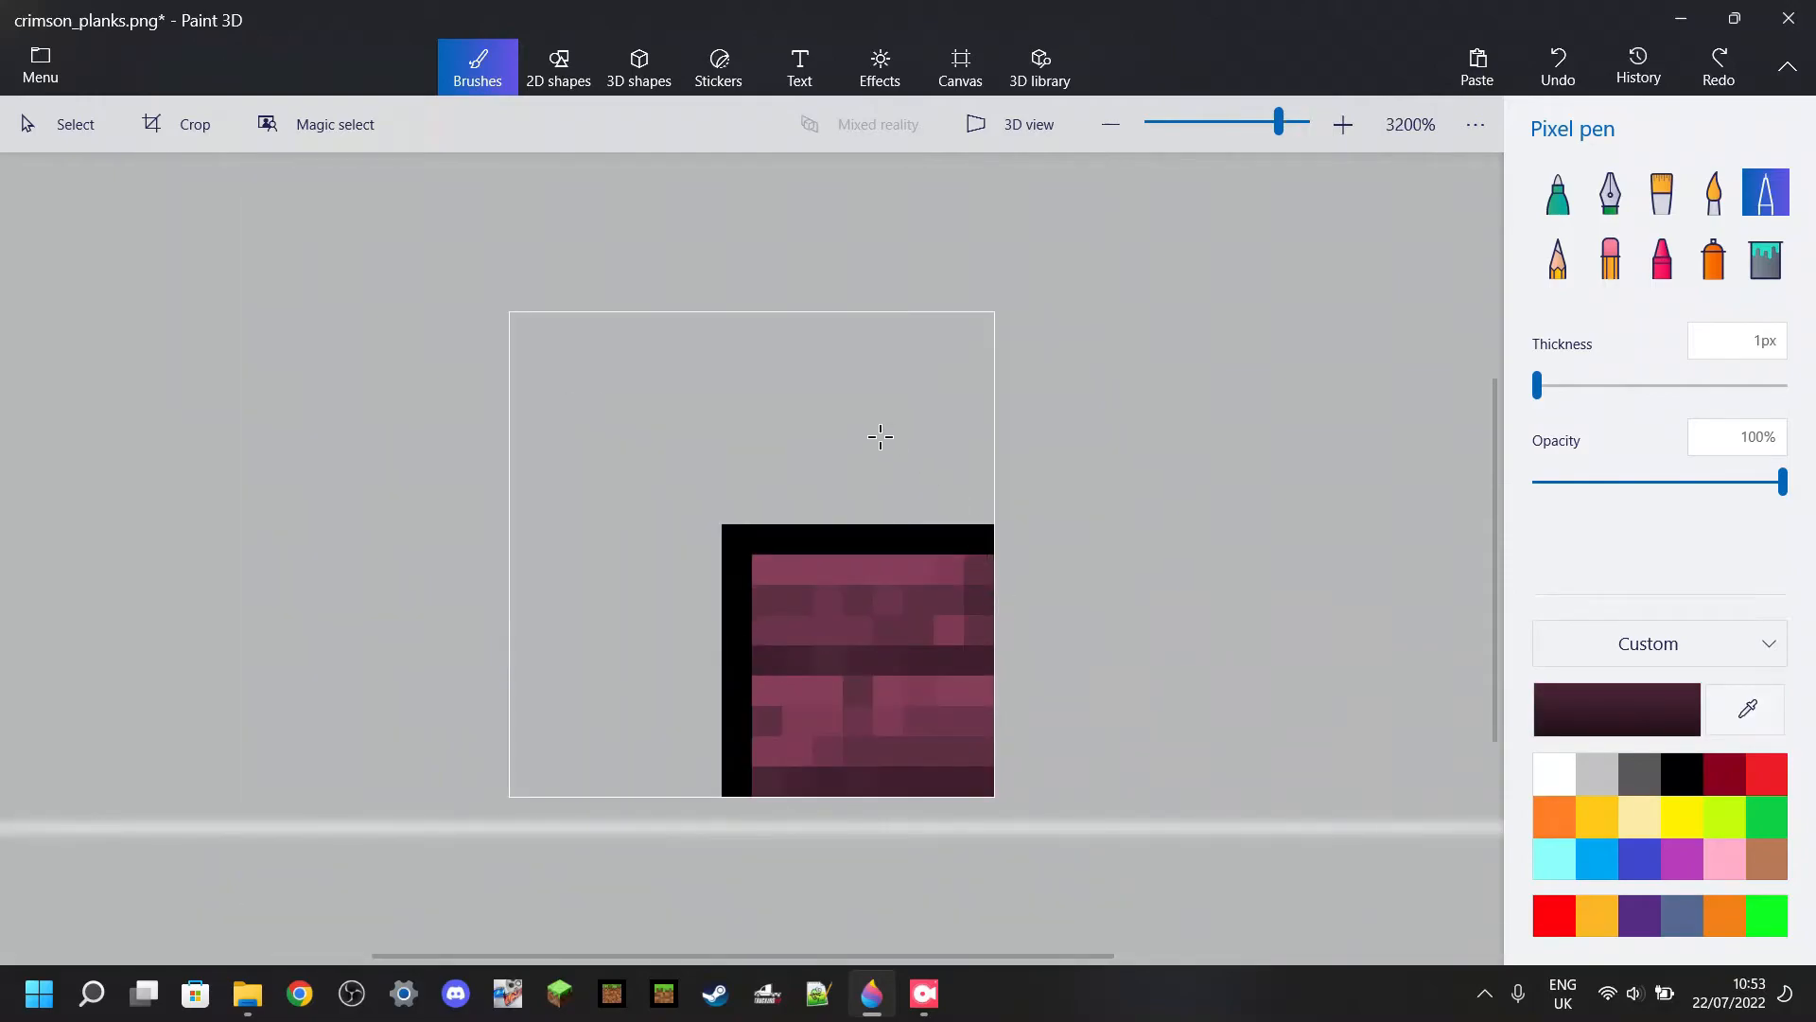
pyautogui.click(887, 448)
# Try painting two more sampled plank colours as swatches to the left of the dark one, and undo them.
pyautogui.click(1747, 709)
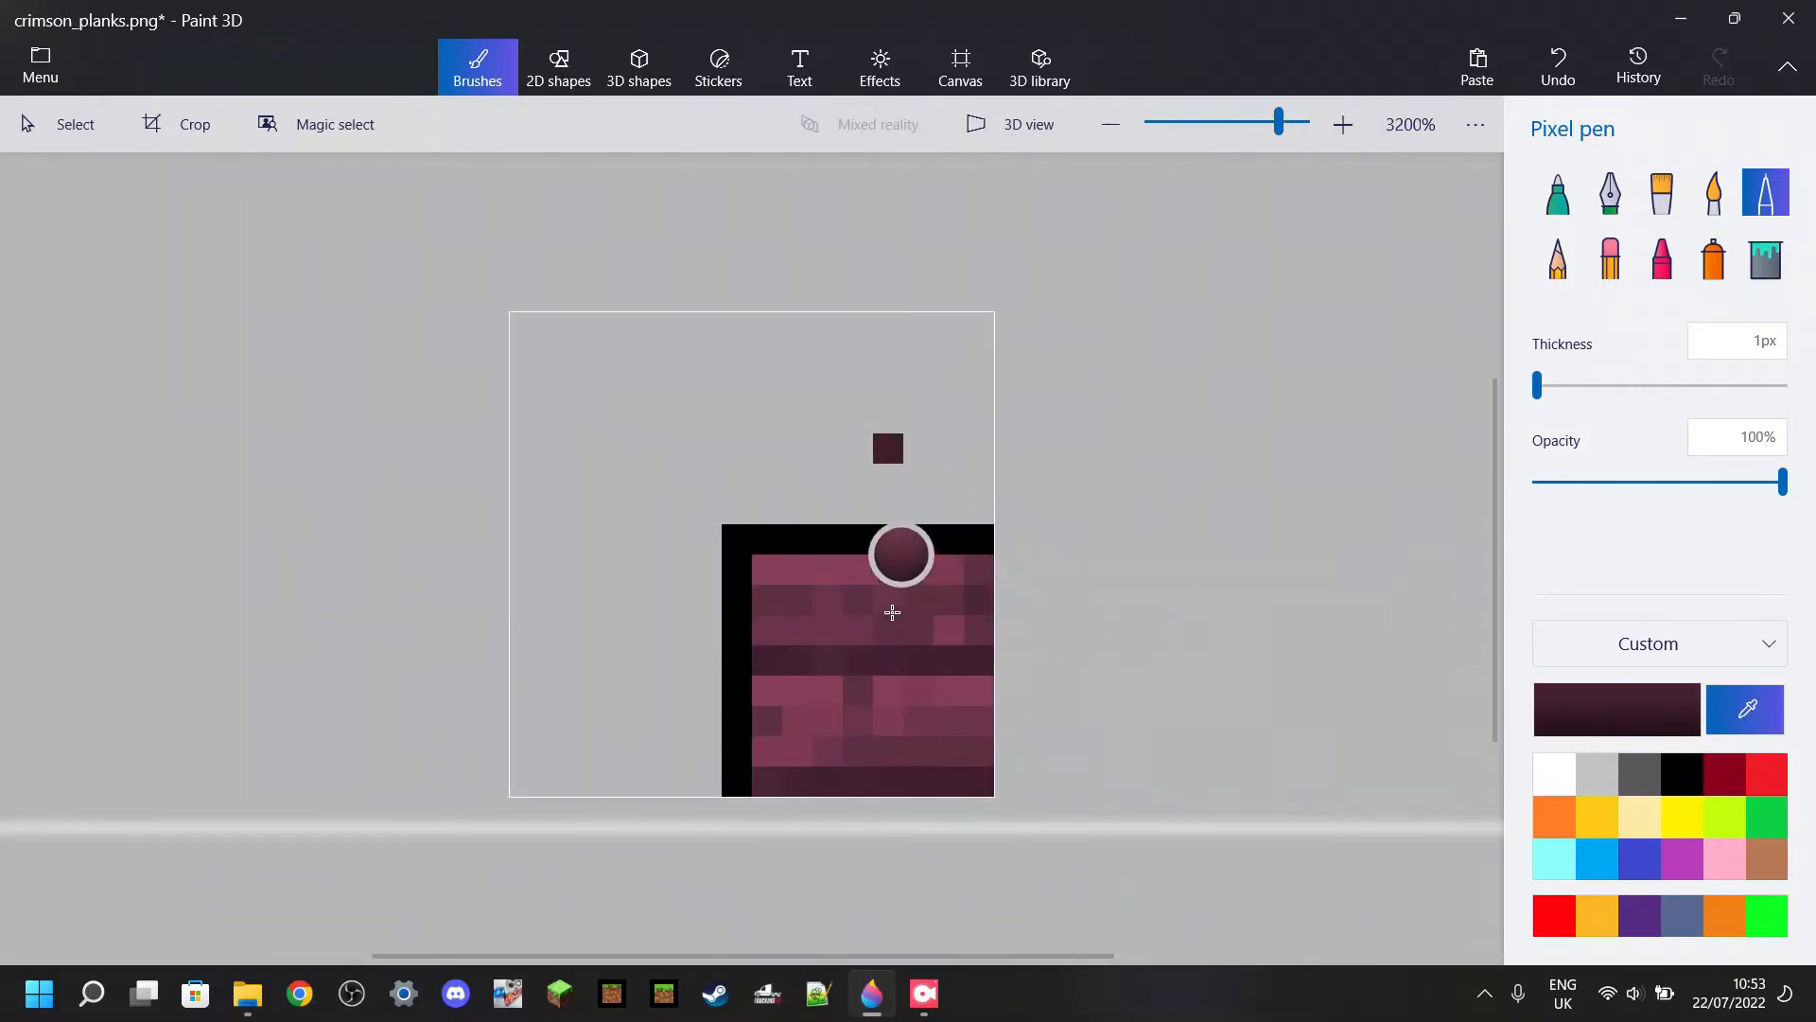
pyautogui.click(888, 594)
pyautogui.click(827, 447)
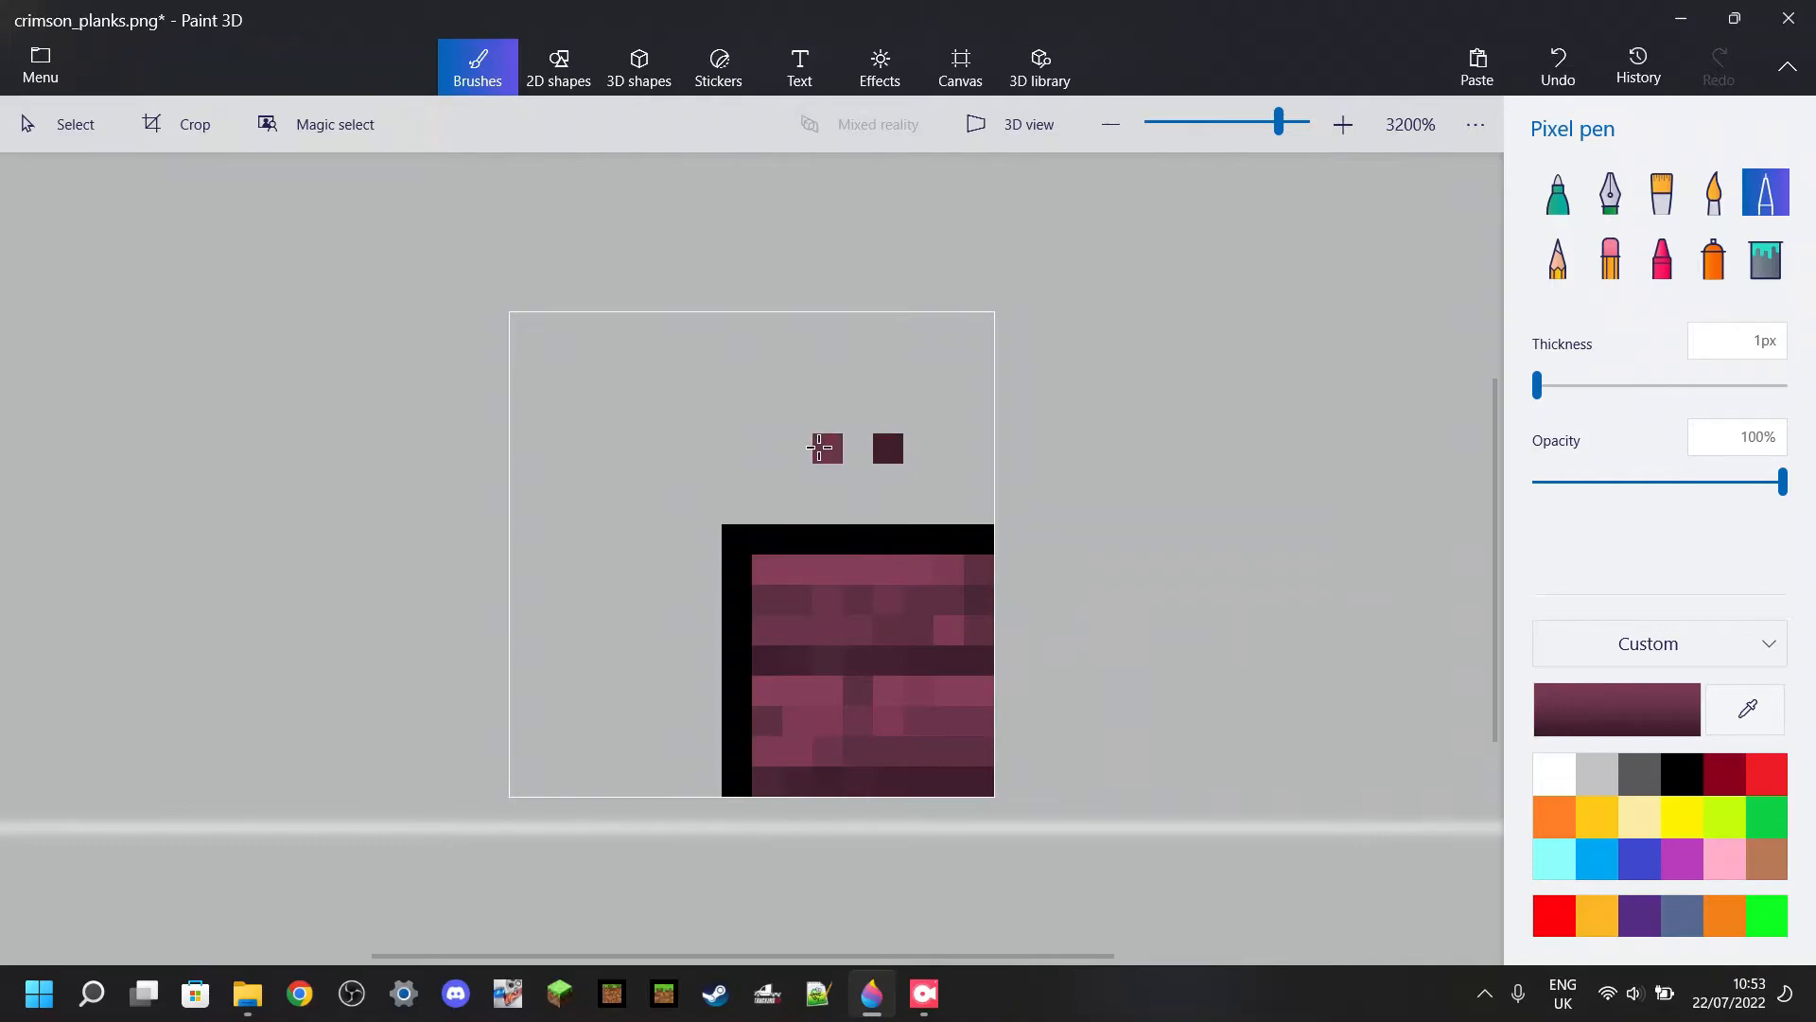
pyautogui.click(1747, 709)
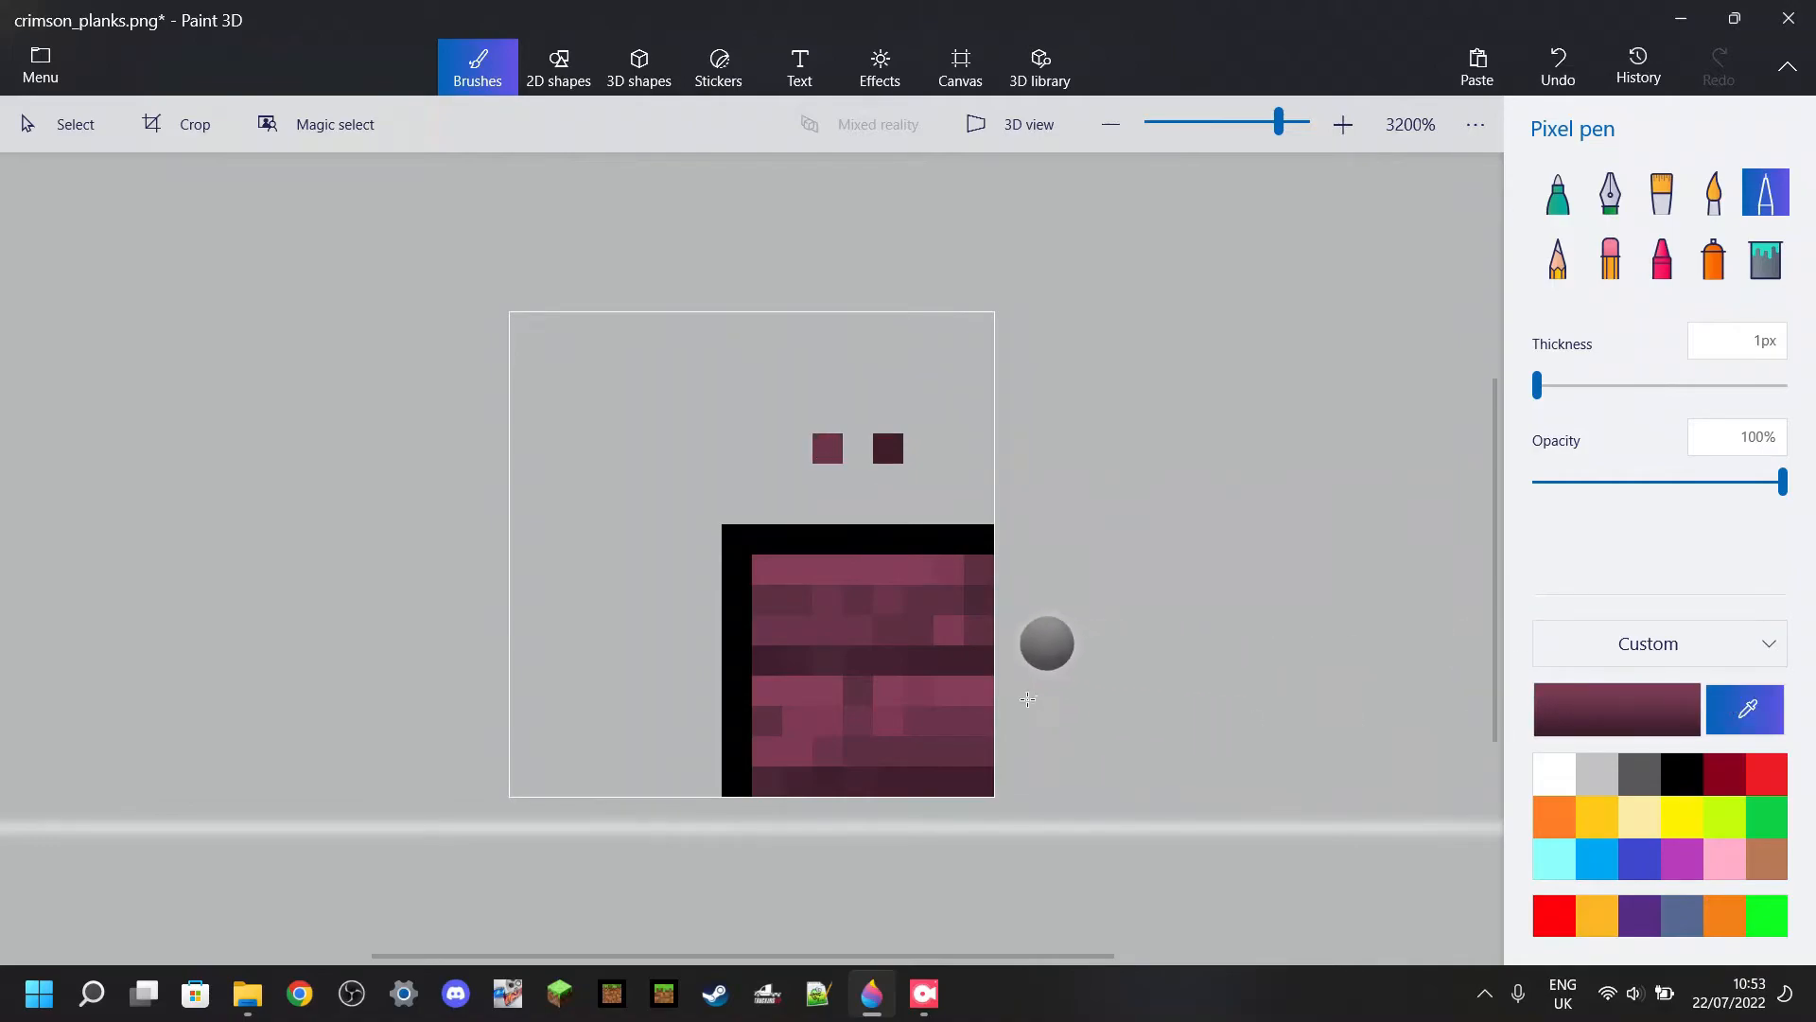
pyautogui.click(832, 632)
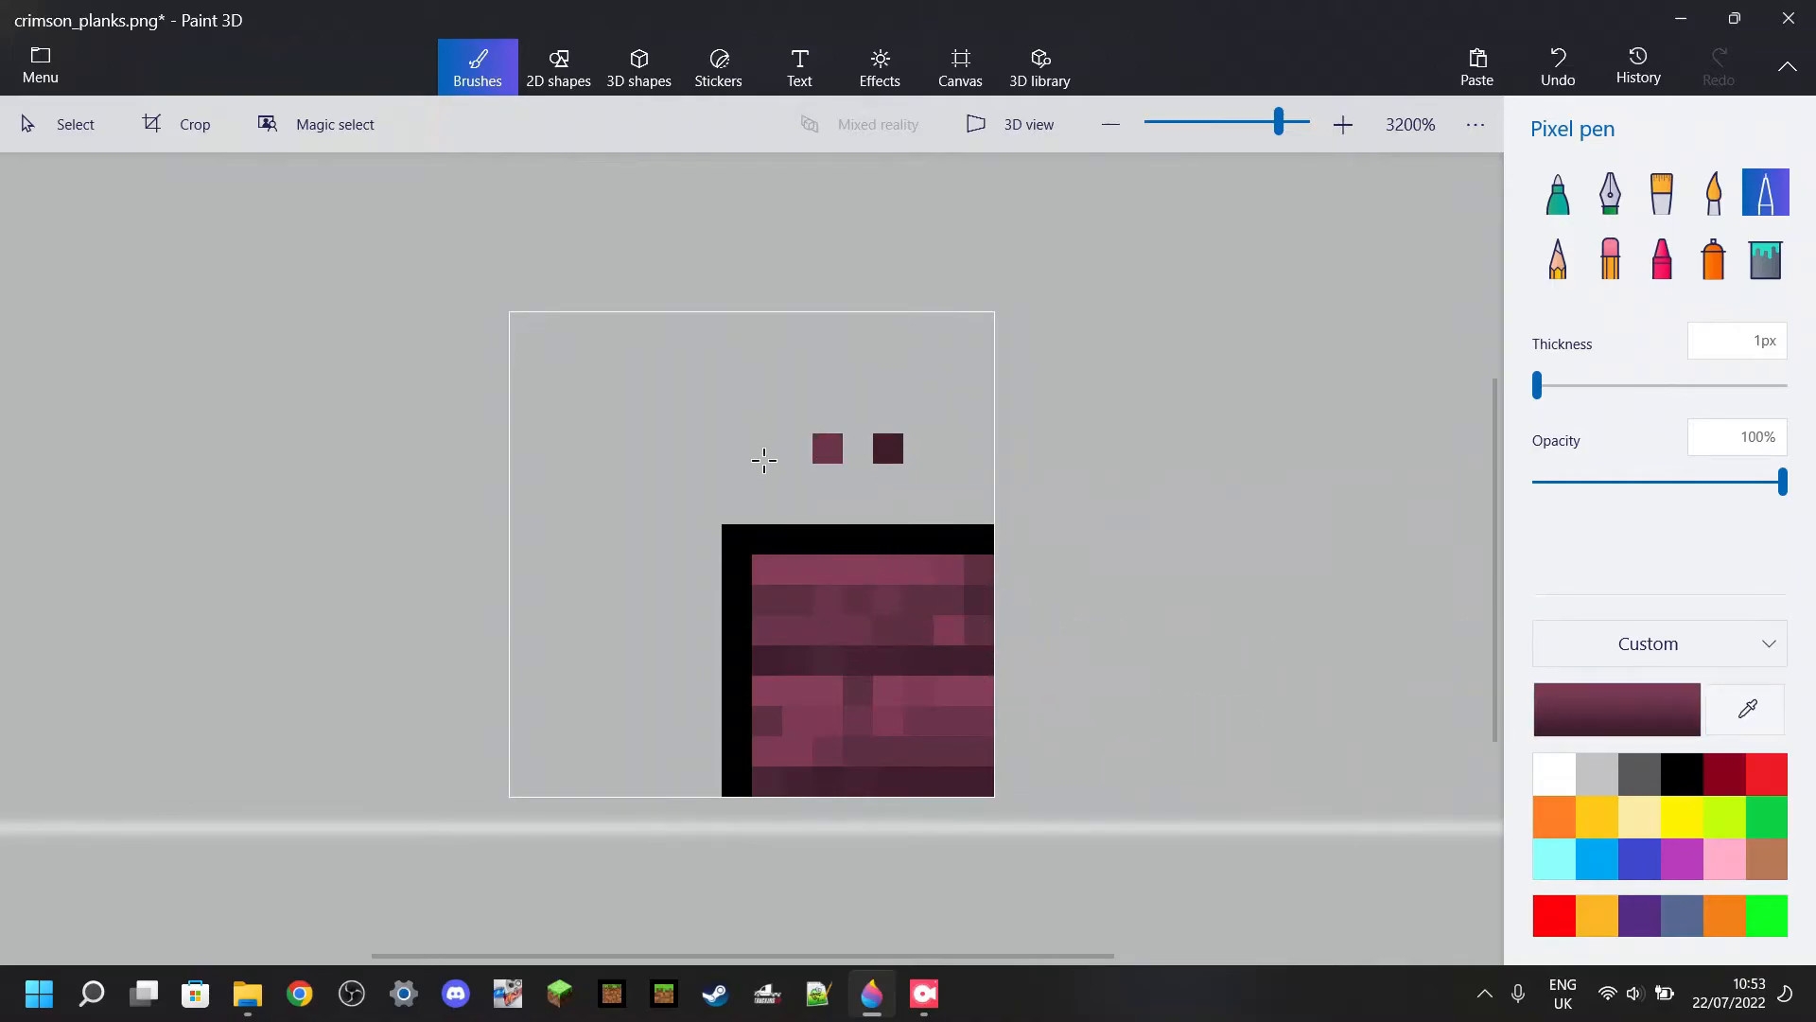
pyautogui.click(764, 452)
pyautogui.click(1556, 68)
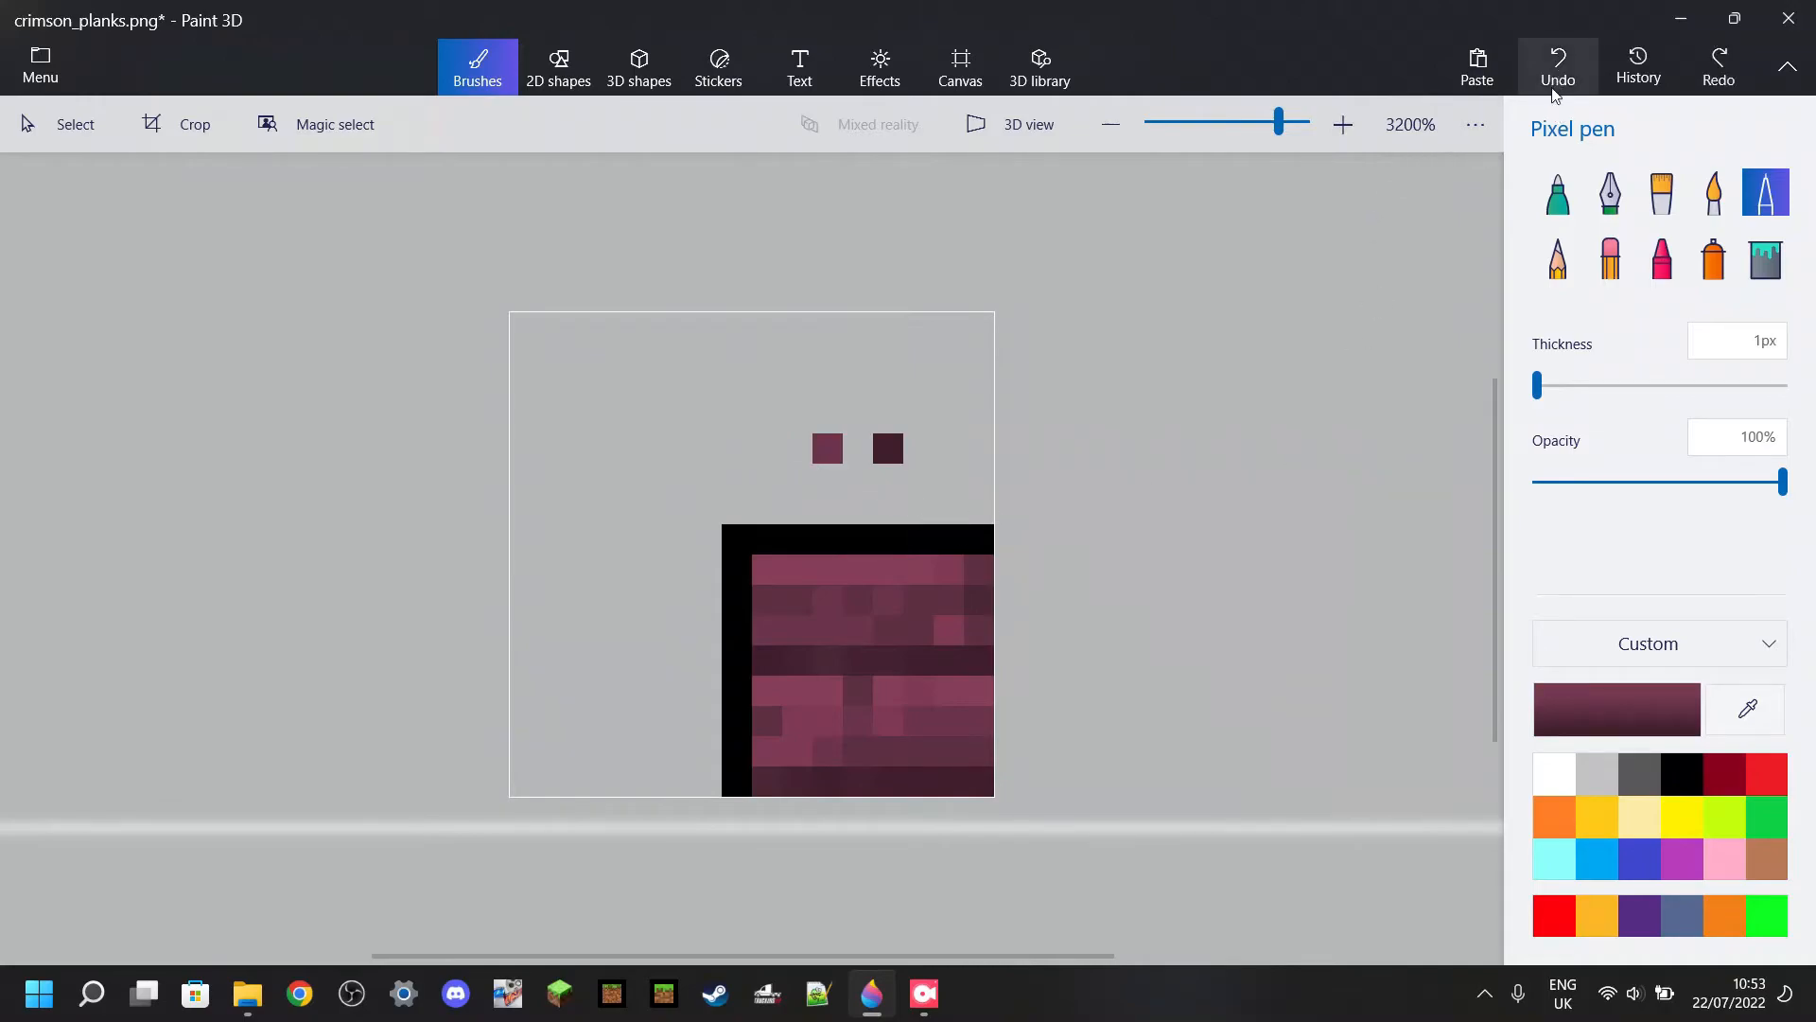
pyautogui.click(1556, 68)
# Sample a medium and a light plank colour and paint each as a one-pixel swatch left of the dark swatch.
pyautogui.click(1746, 710)
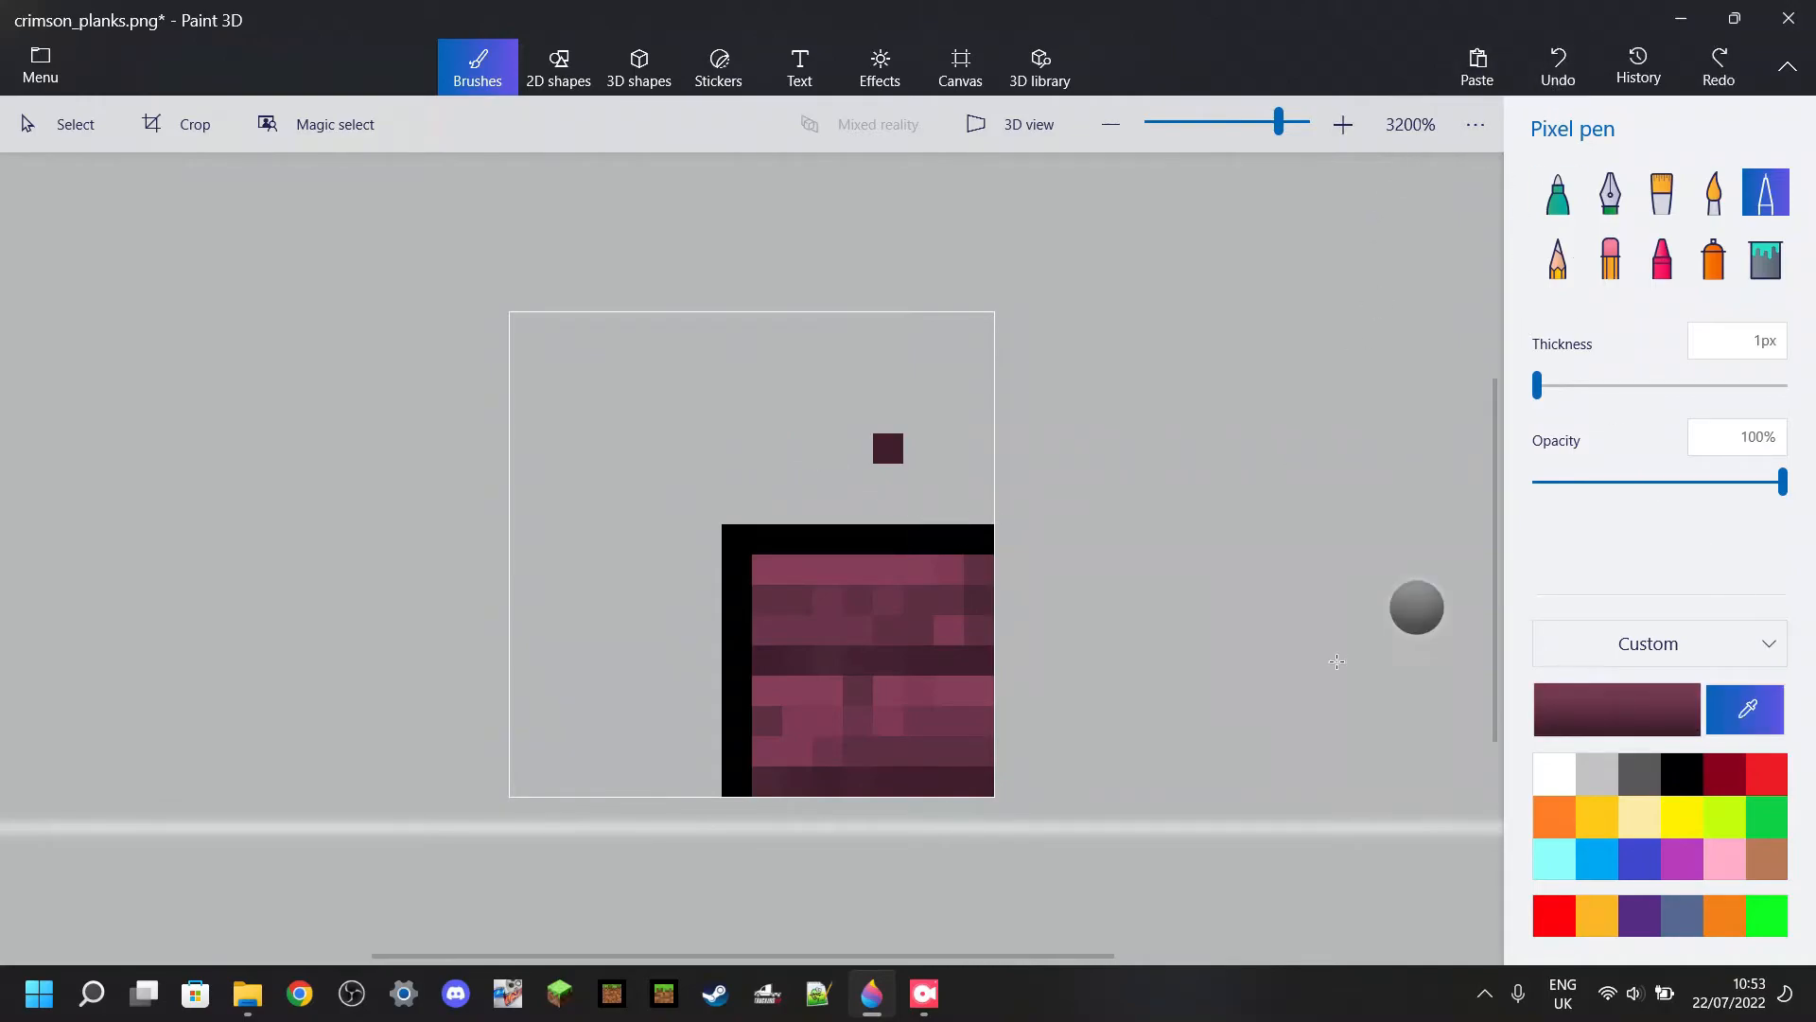
pyautogui.click(901, 574)
pyautogui.click(827, 449)
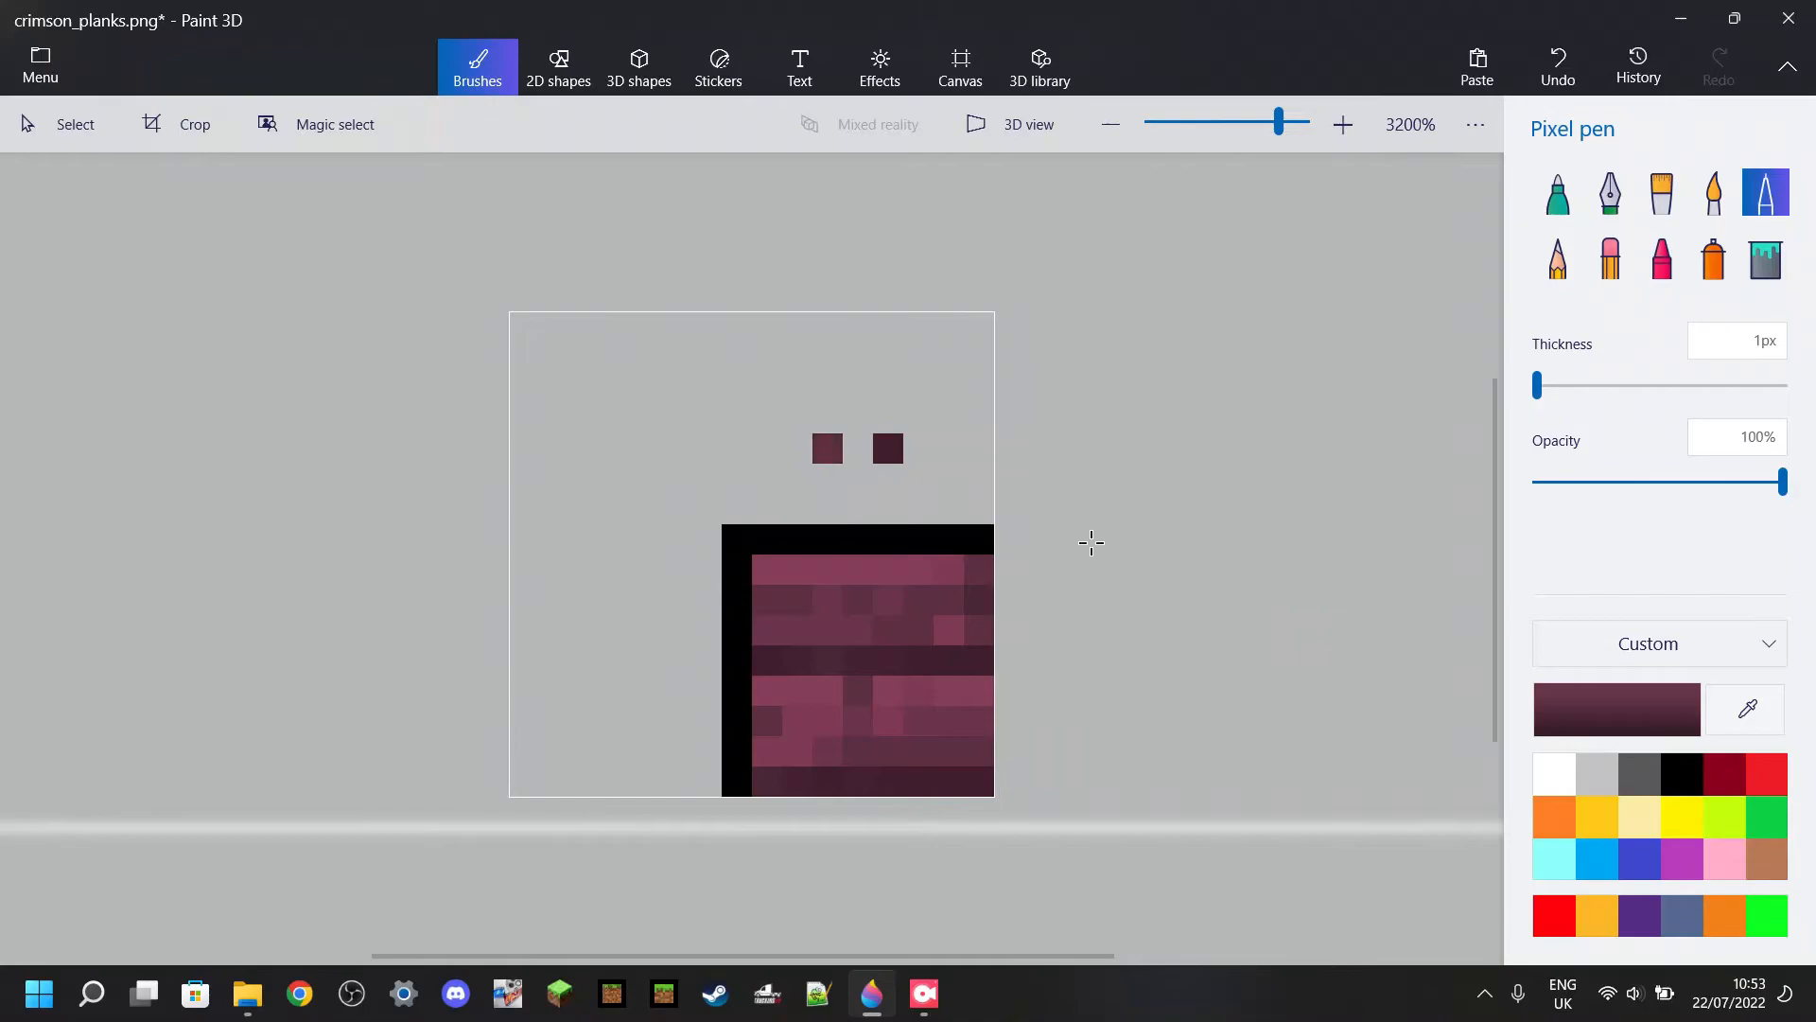
pyautogui.click(1732, 707)
pyautogui.click(833, 565)
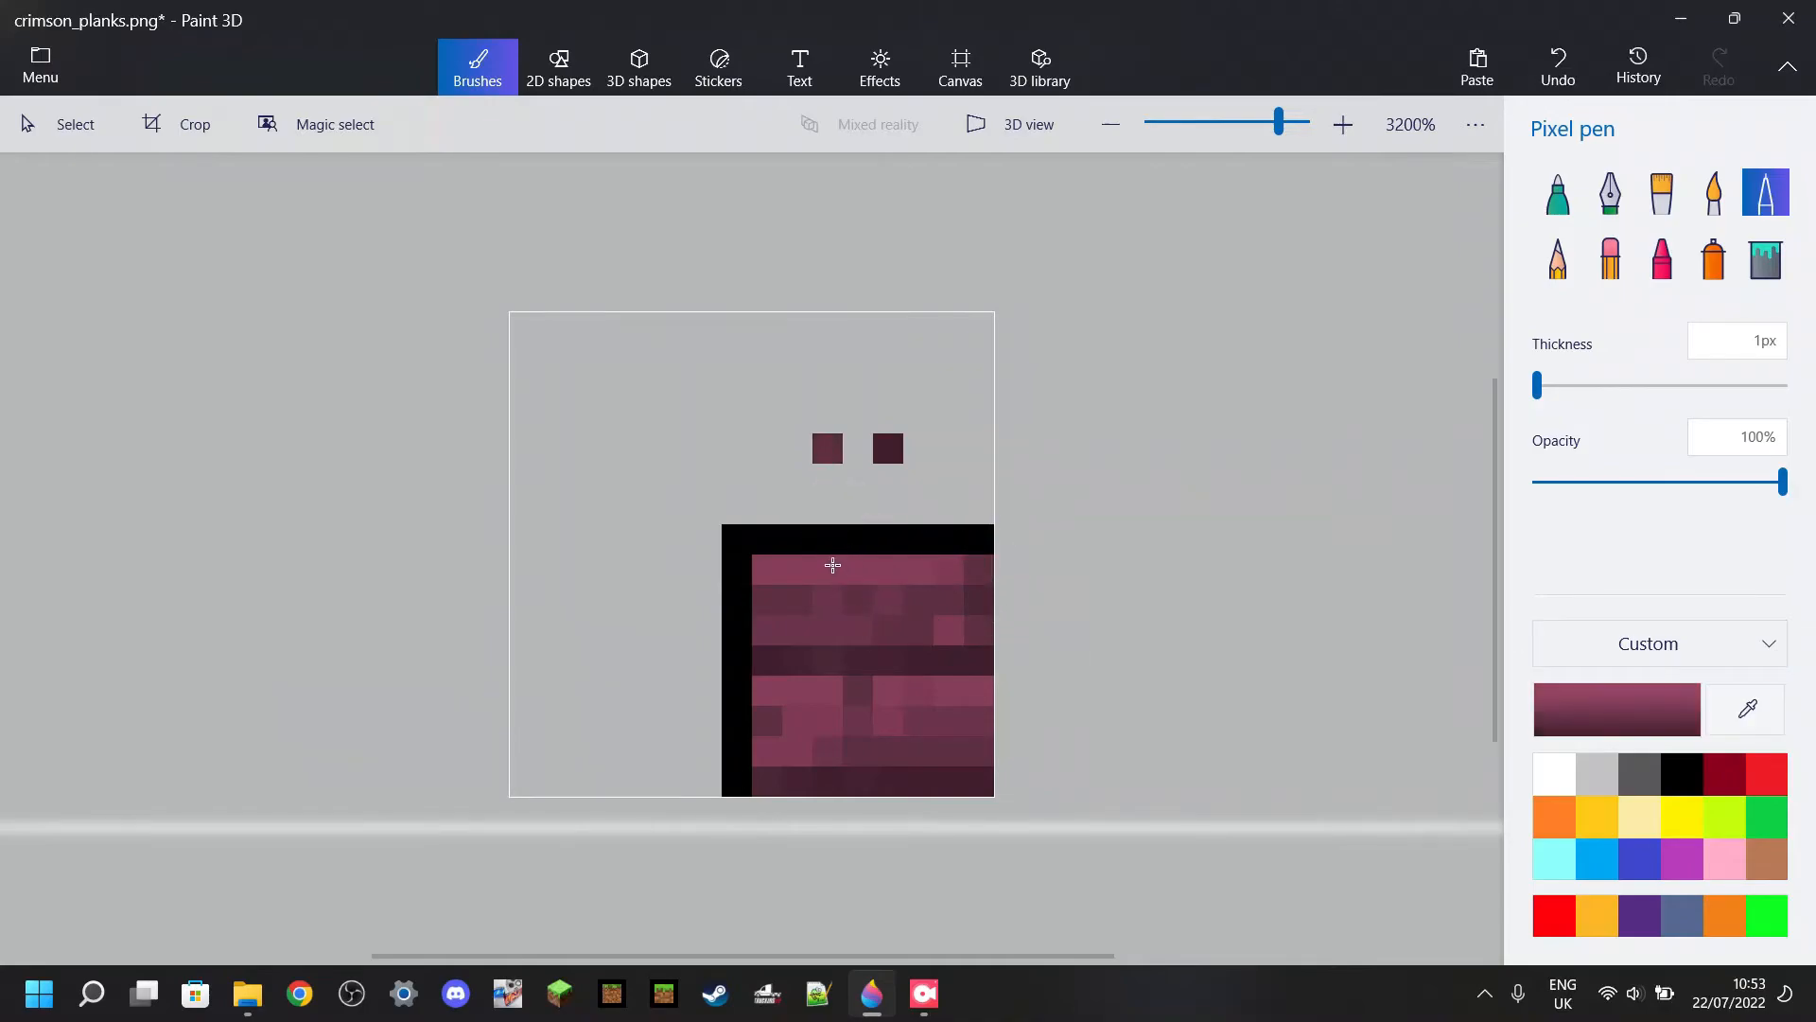
pyautogui.click(770, 445)
# Select the 8 × 8 px planks texture inside the black border.
pyautogui.click(26, 132)
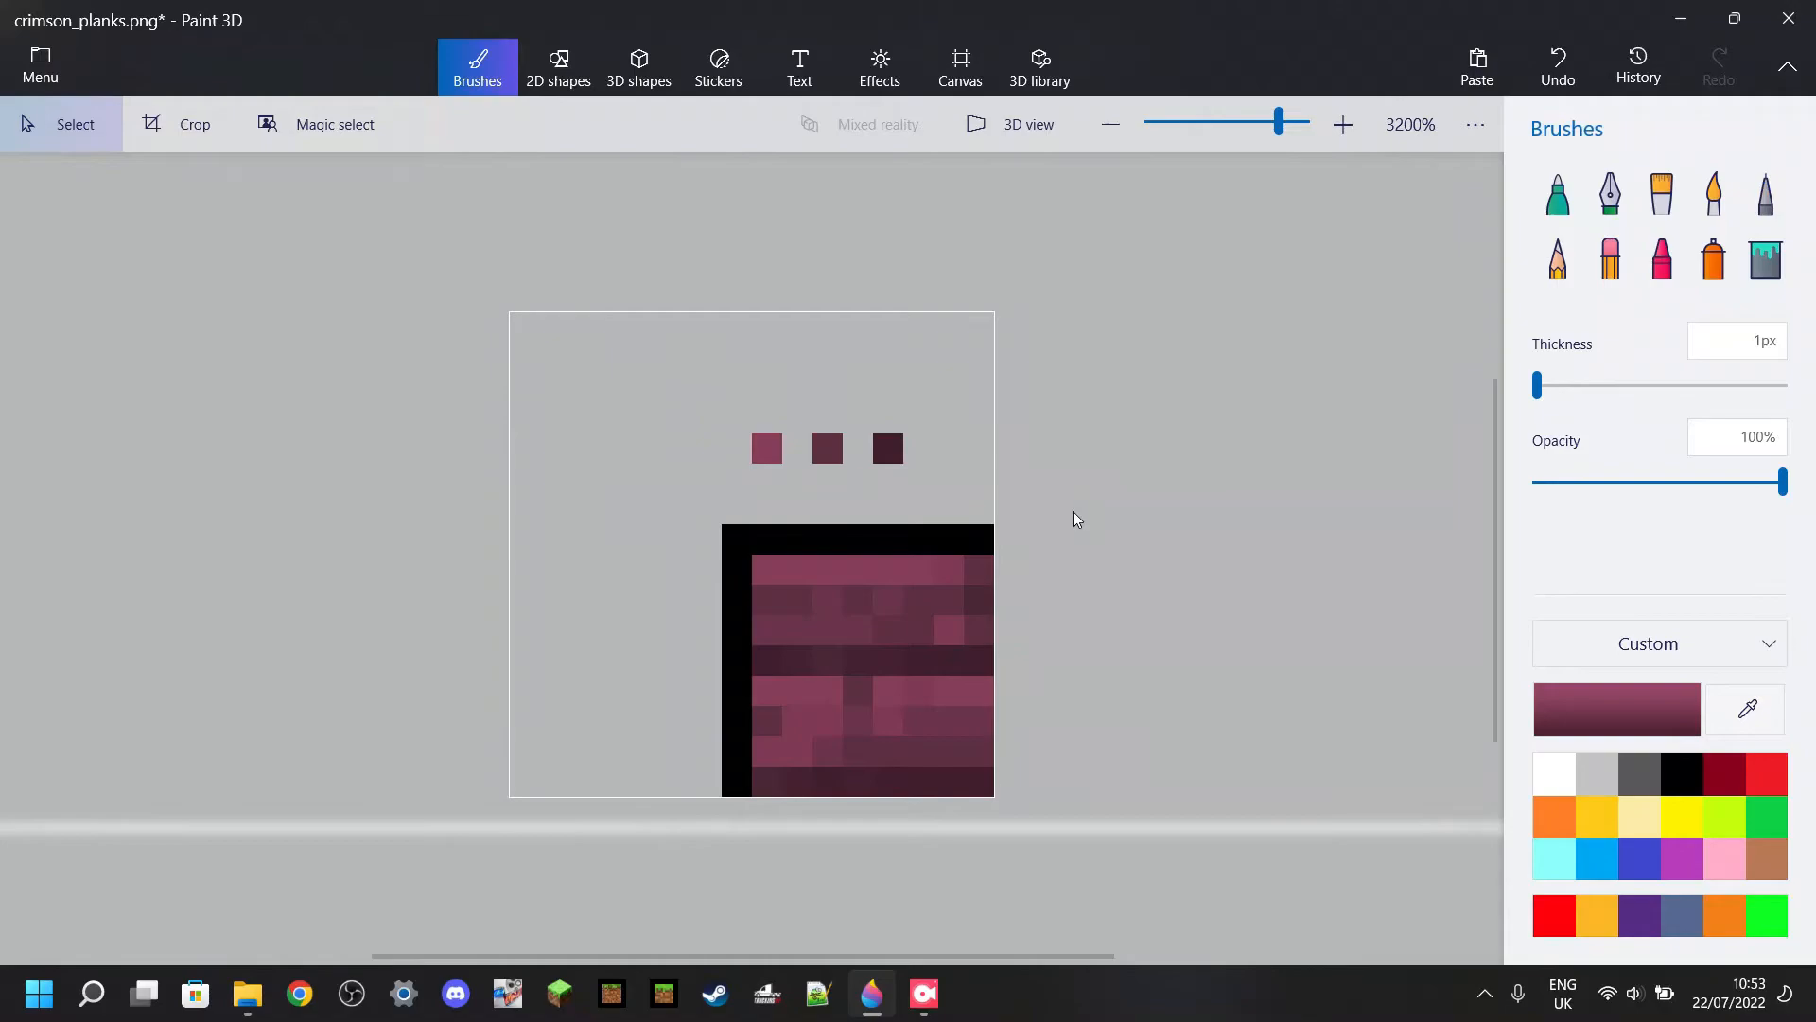
pyautogui.scroll(2, 999, 849)
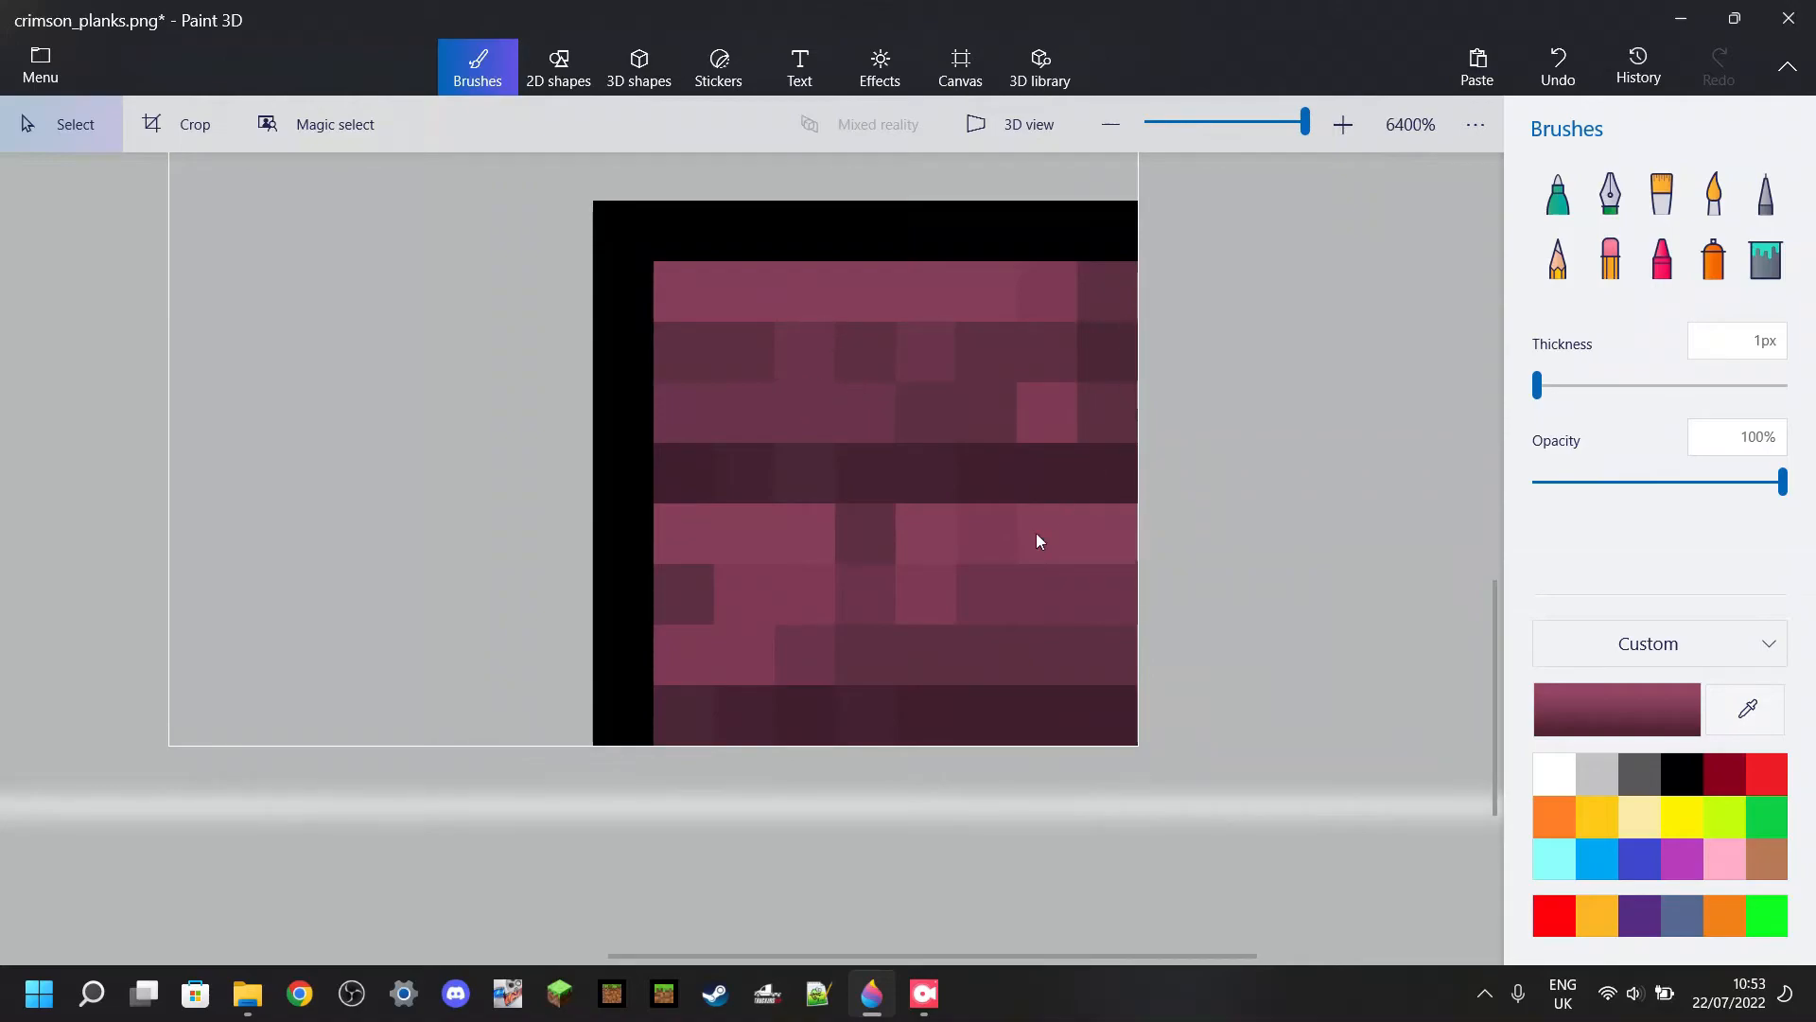
pyautogui.scroll(-1, 923, 486)
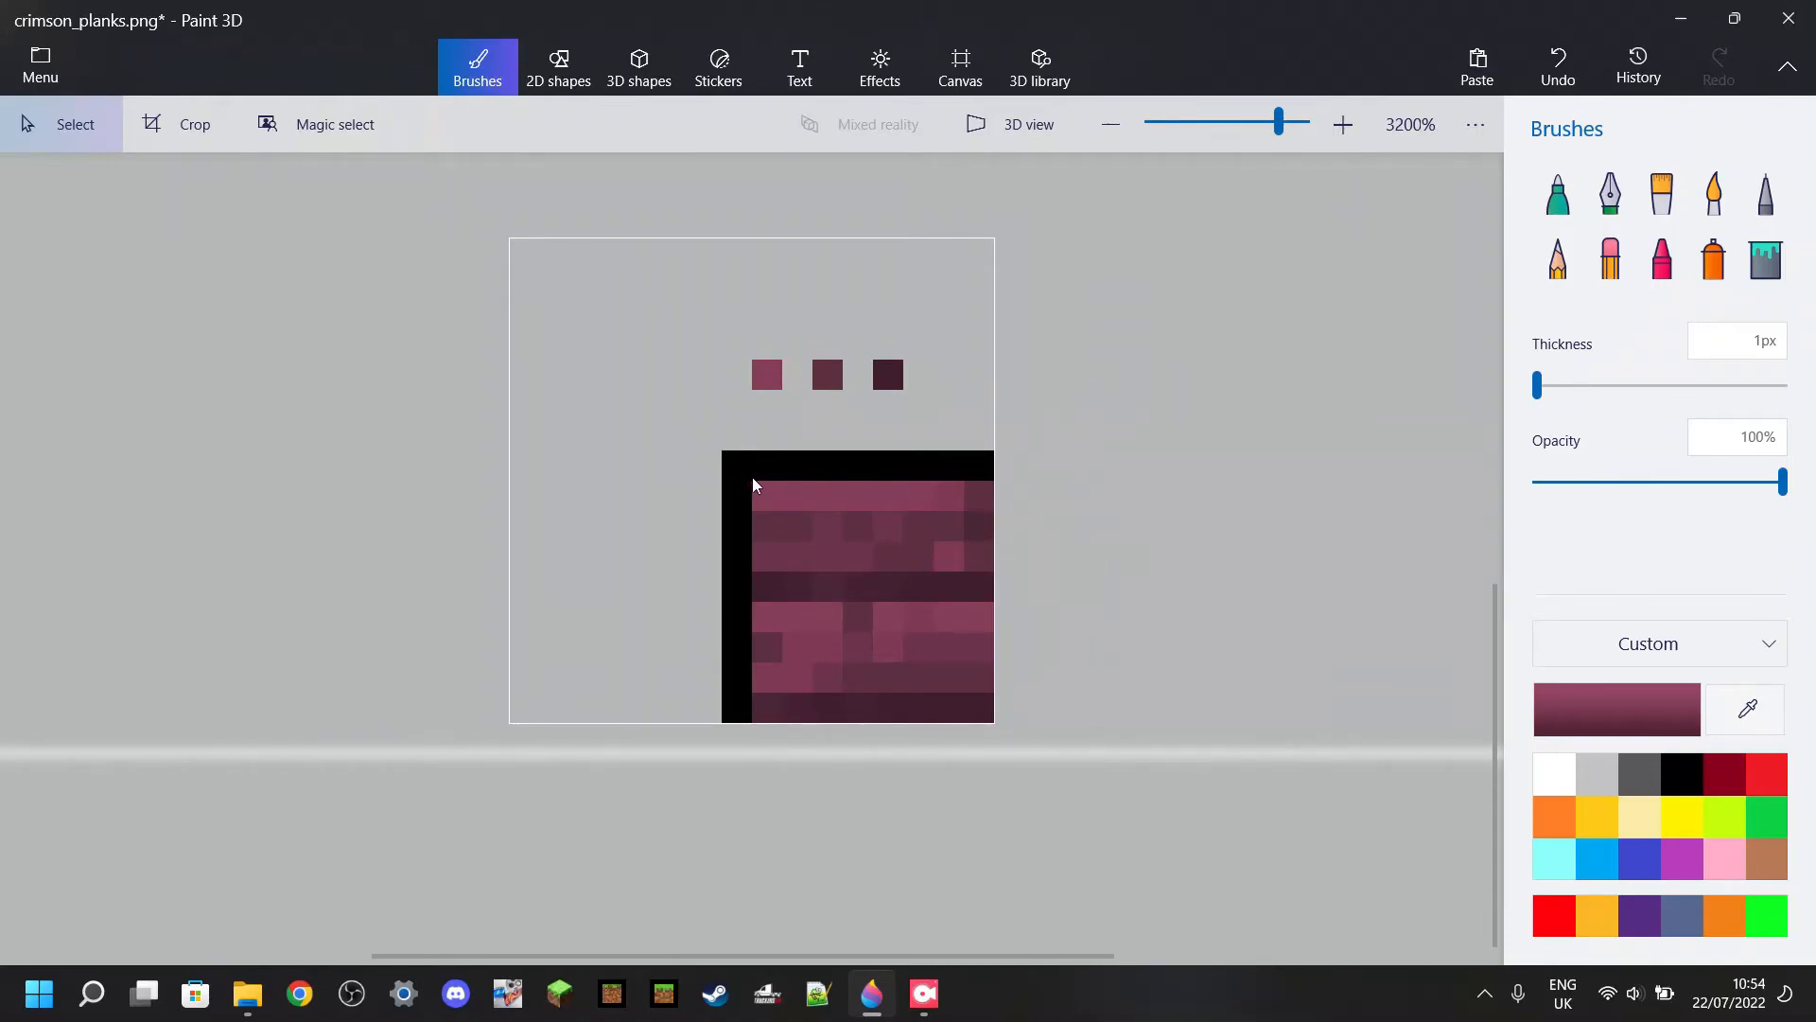
pyautogui.moveTo(753, 489); pyautogui.dragTo(995, 722)
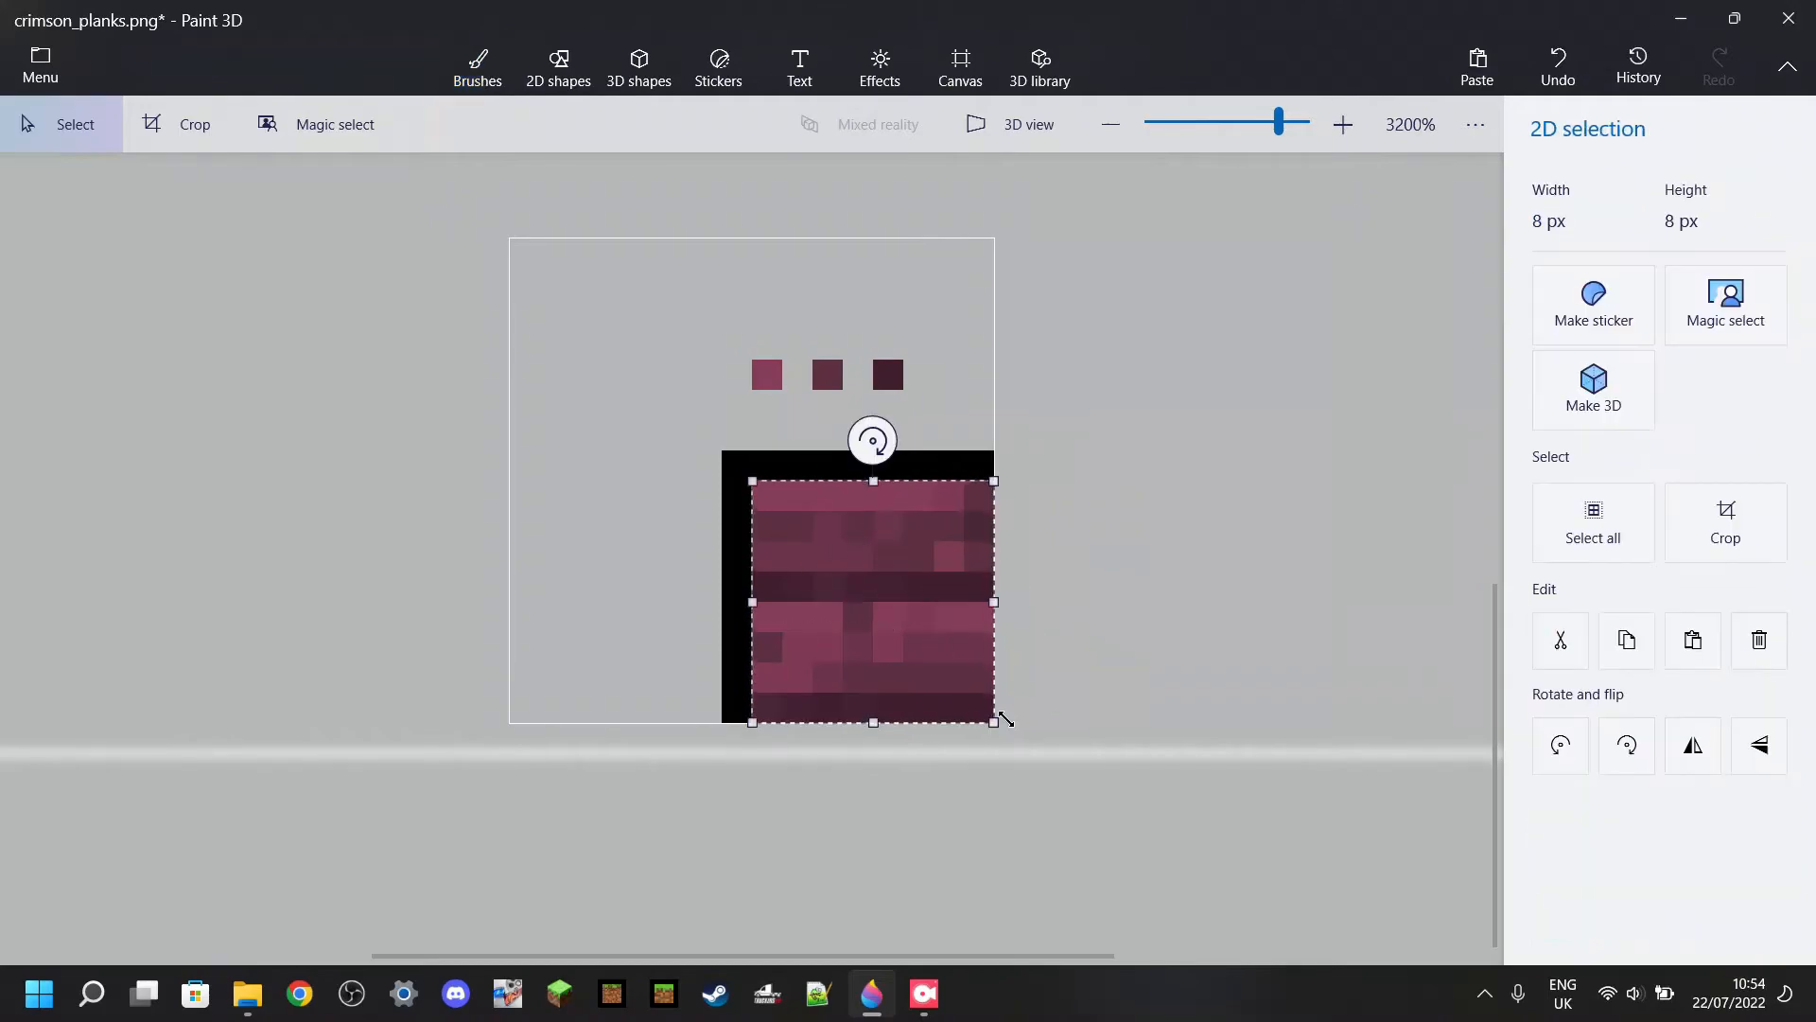
pyautogui.press('Delete')
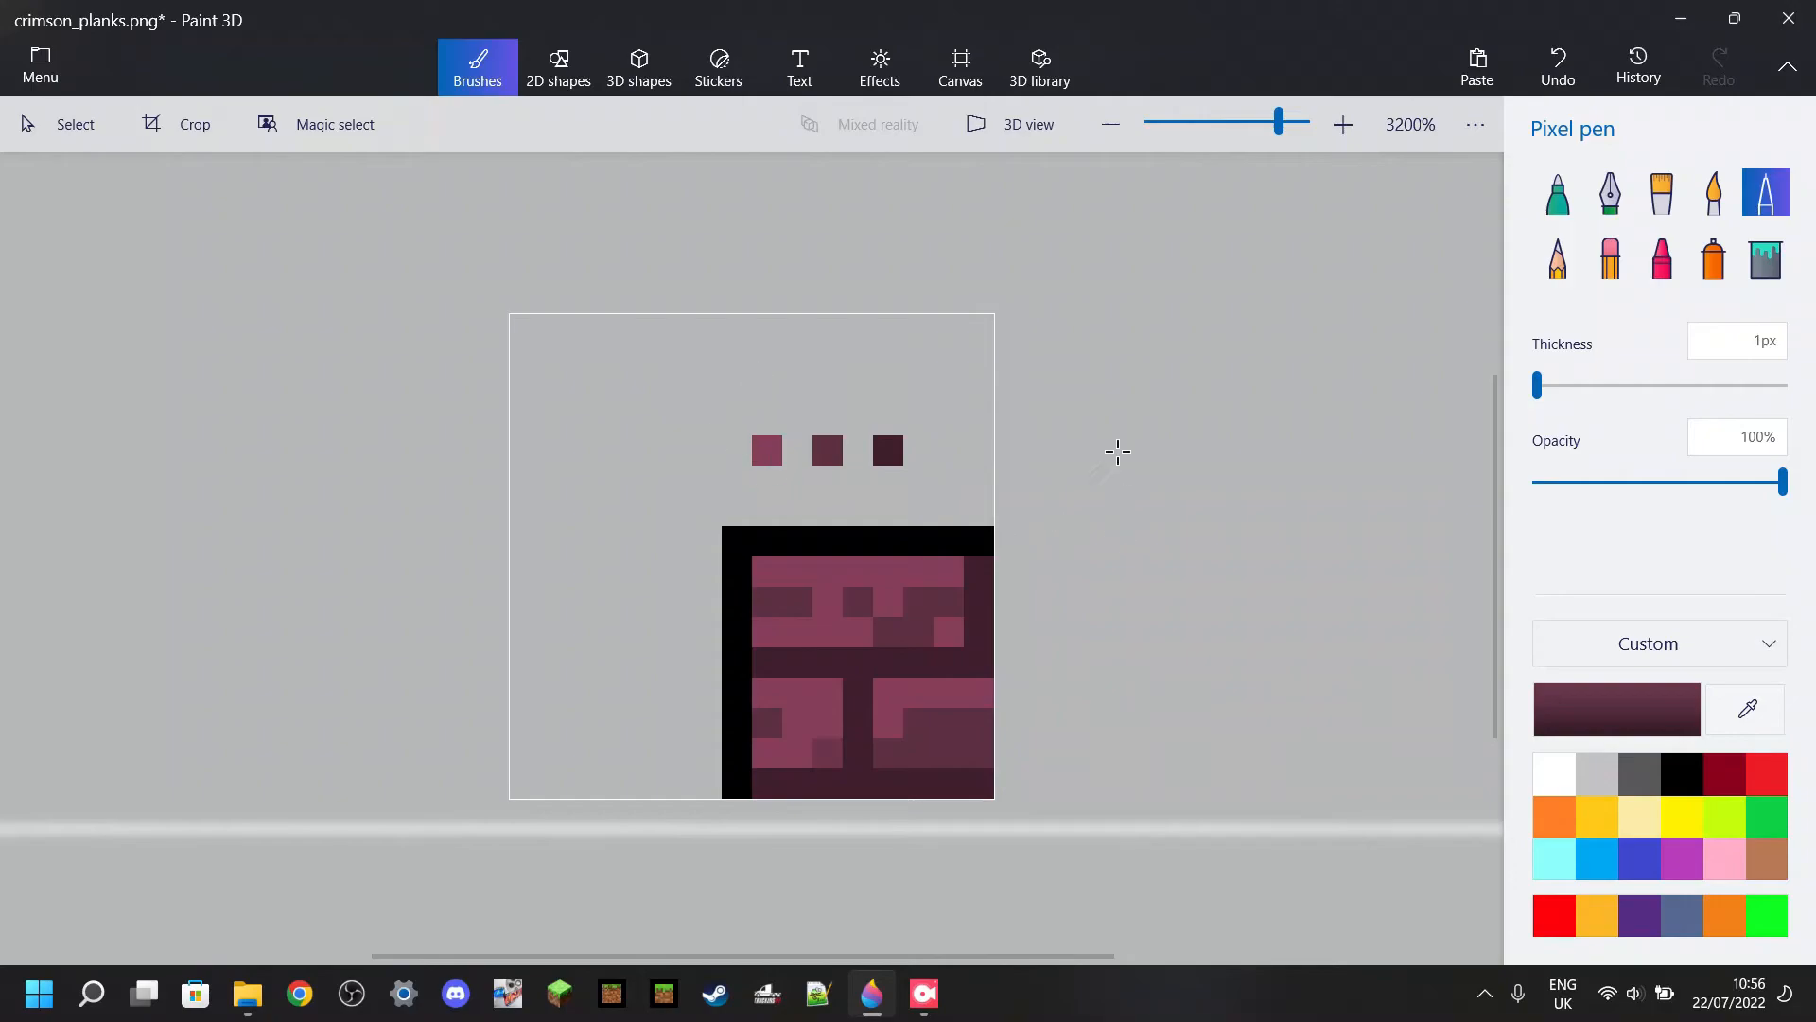
# Crop the canvas from its upper-left corner to 8 × 8 px so only the repainted planks texture remains.
pyautogui.click(960, 68)
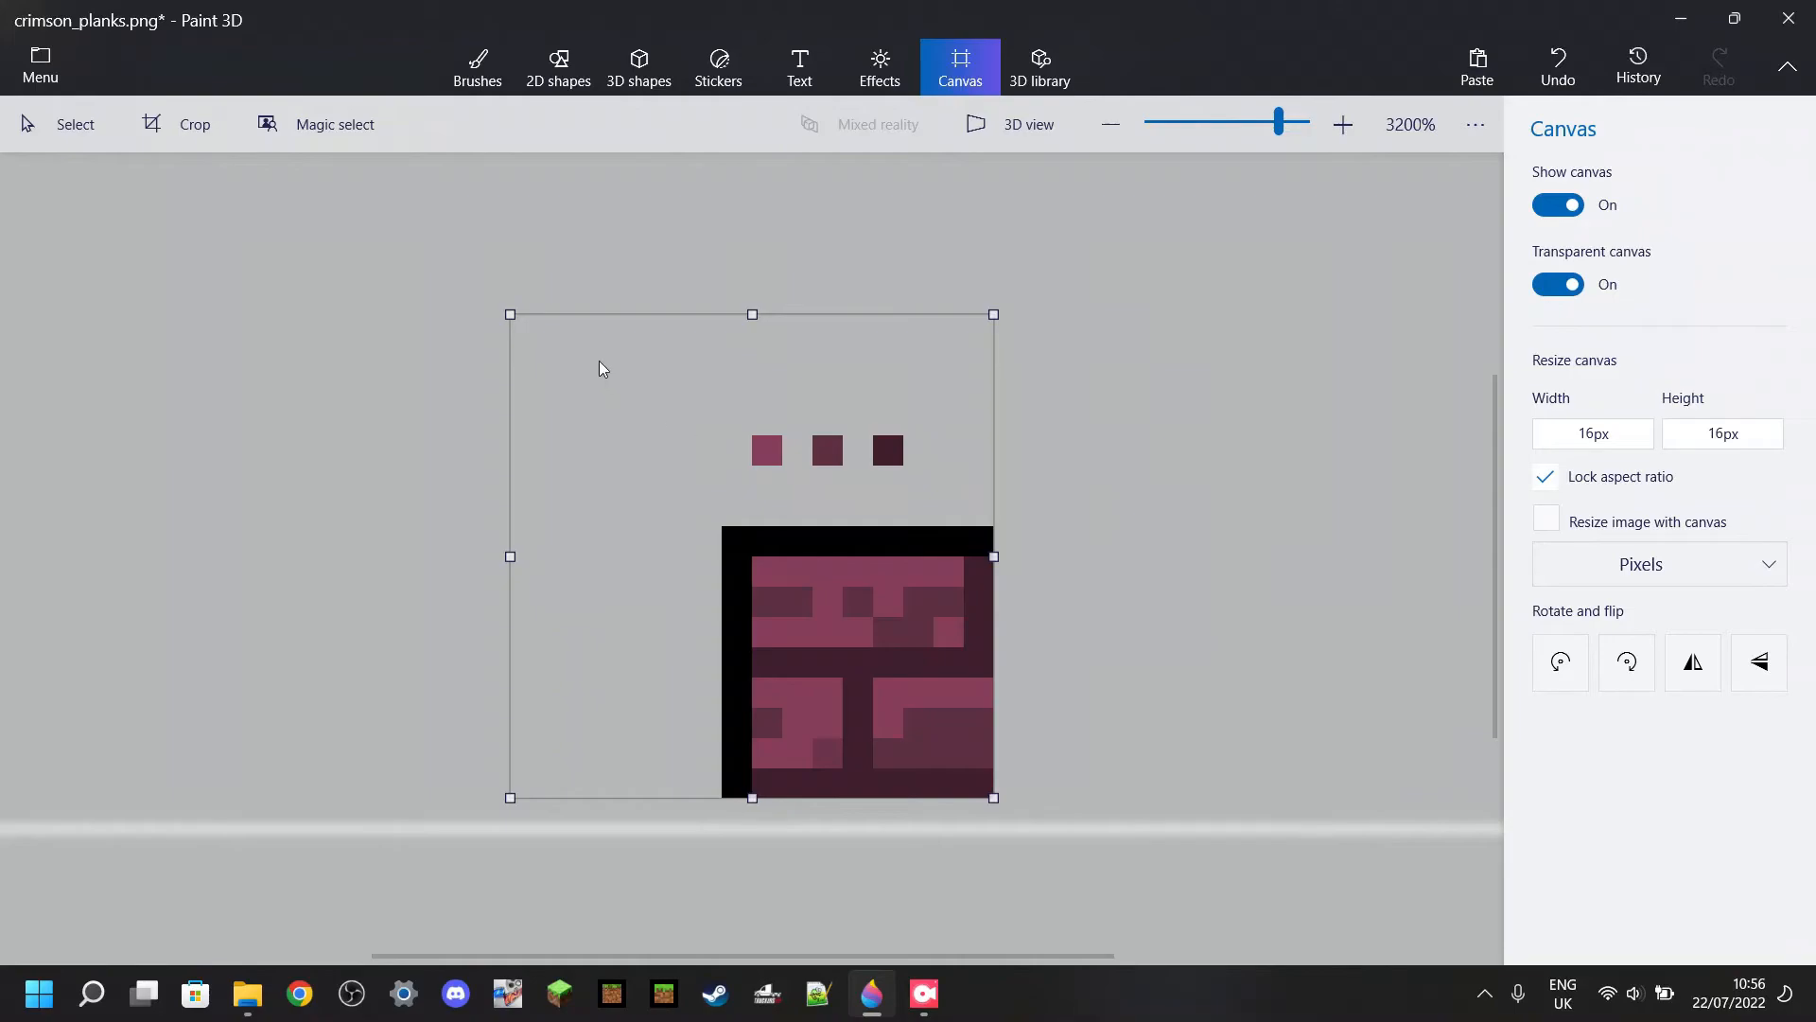
pyautogui.moveTo(510, 314); pyautogui.dragTo(753, 556)
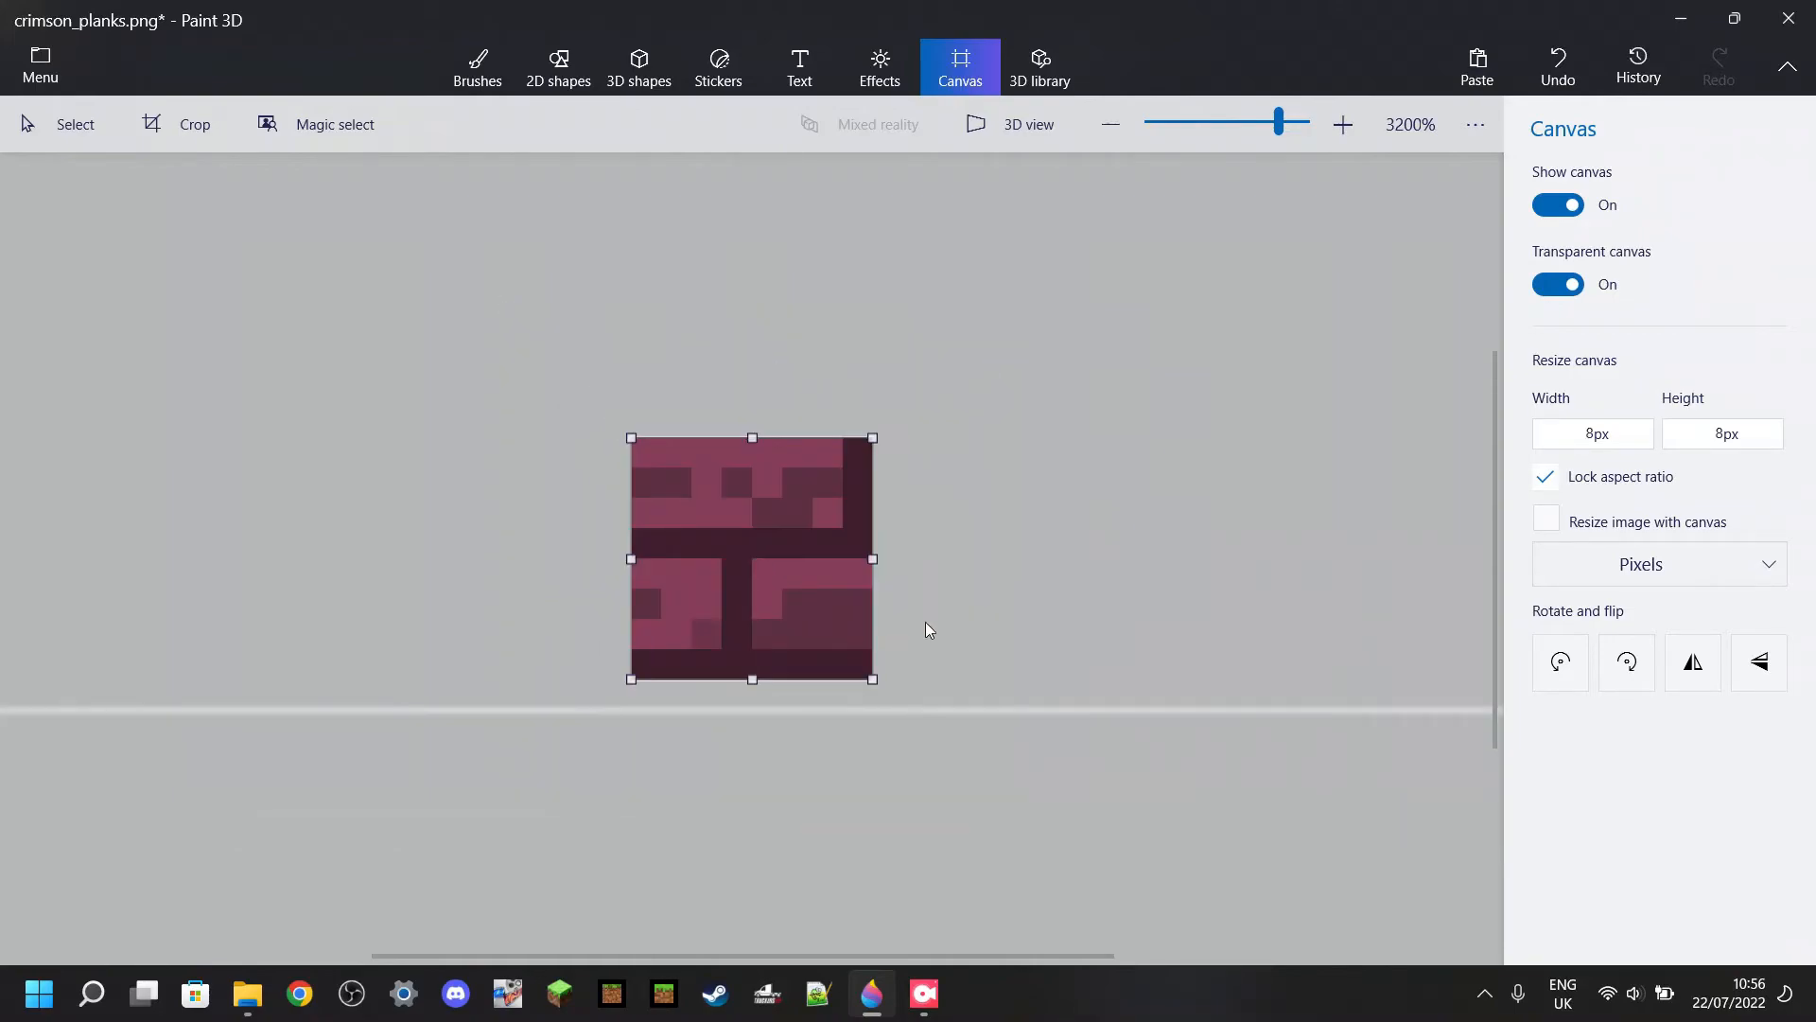
pyautogui.scroll(2, 601, 445)
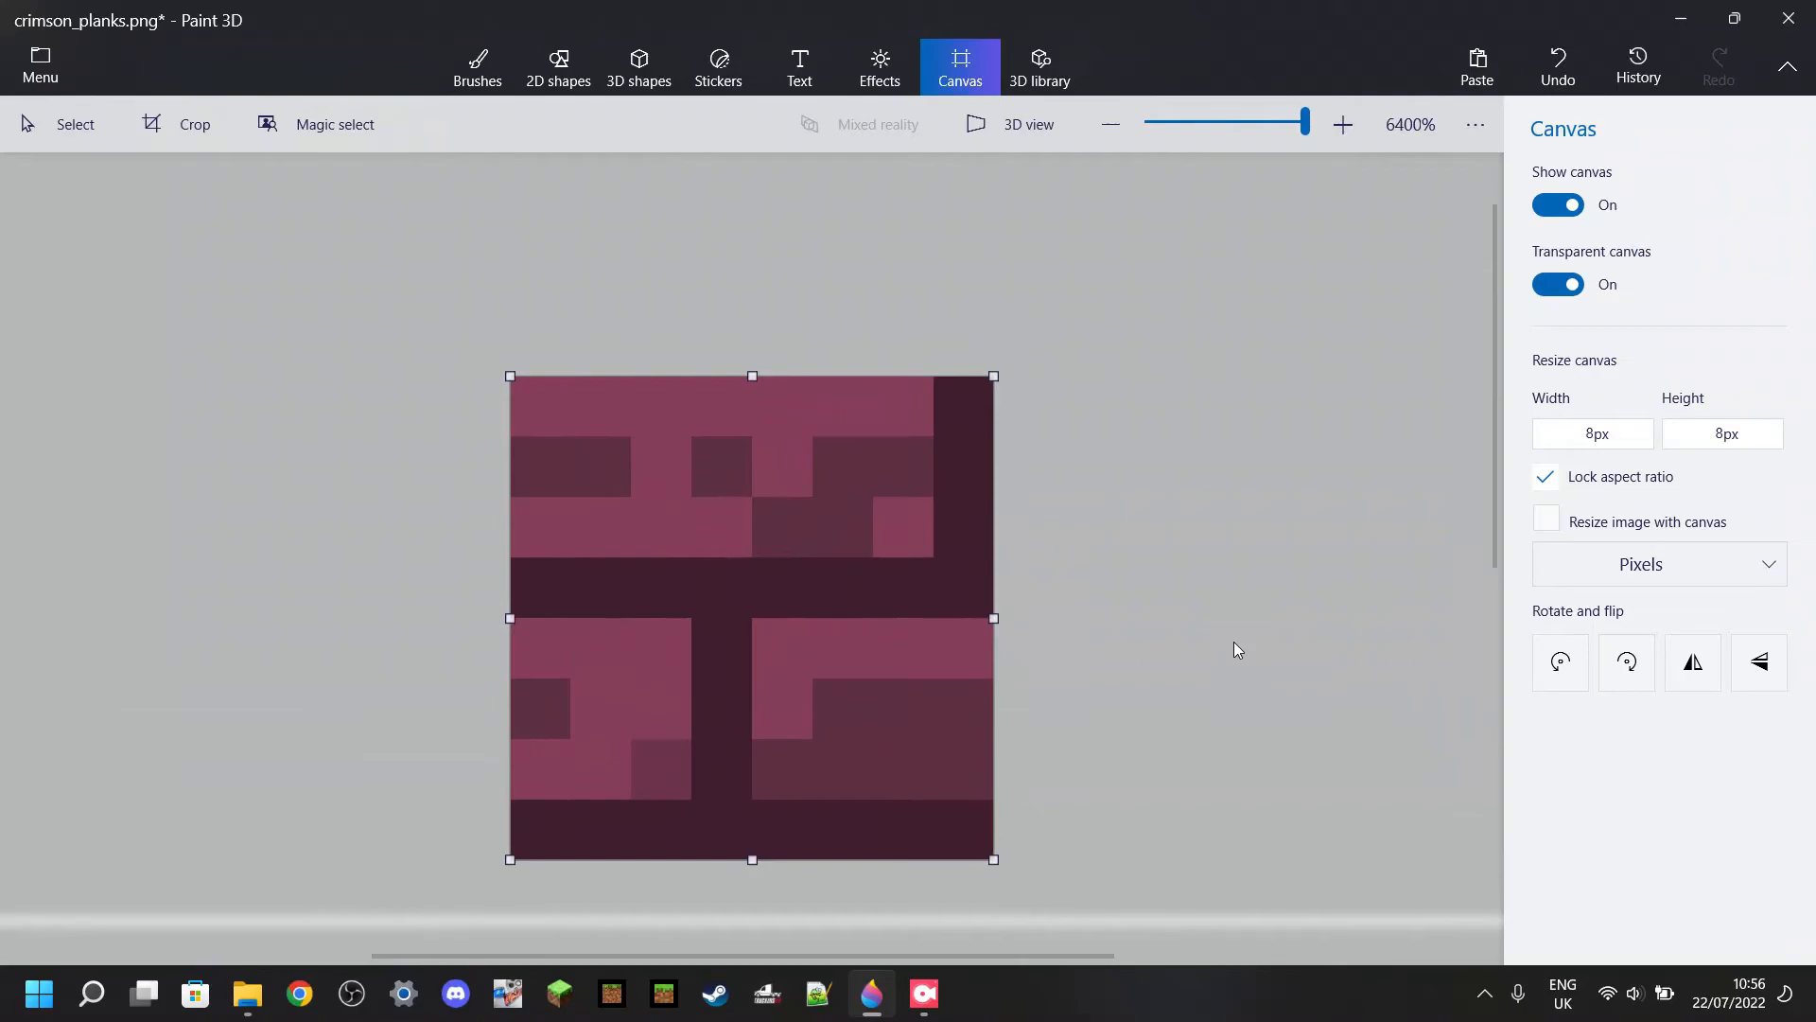
# Save the edited crimson_planks.png and close Paint 3D.
pyautogui.hotkey('ctrl', 's')
pyautogui.click(40, 65)
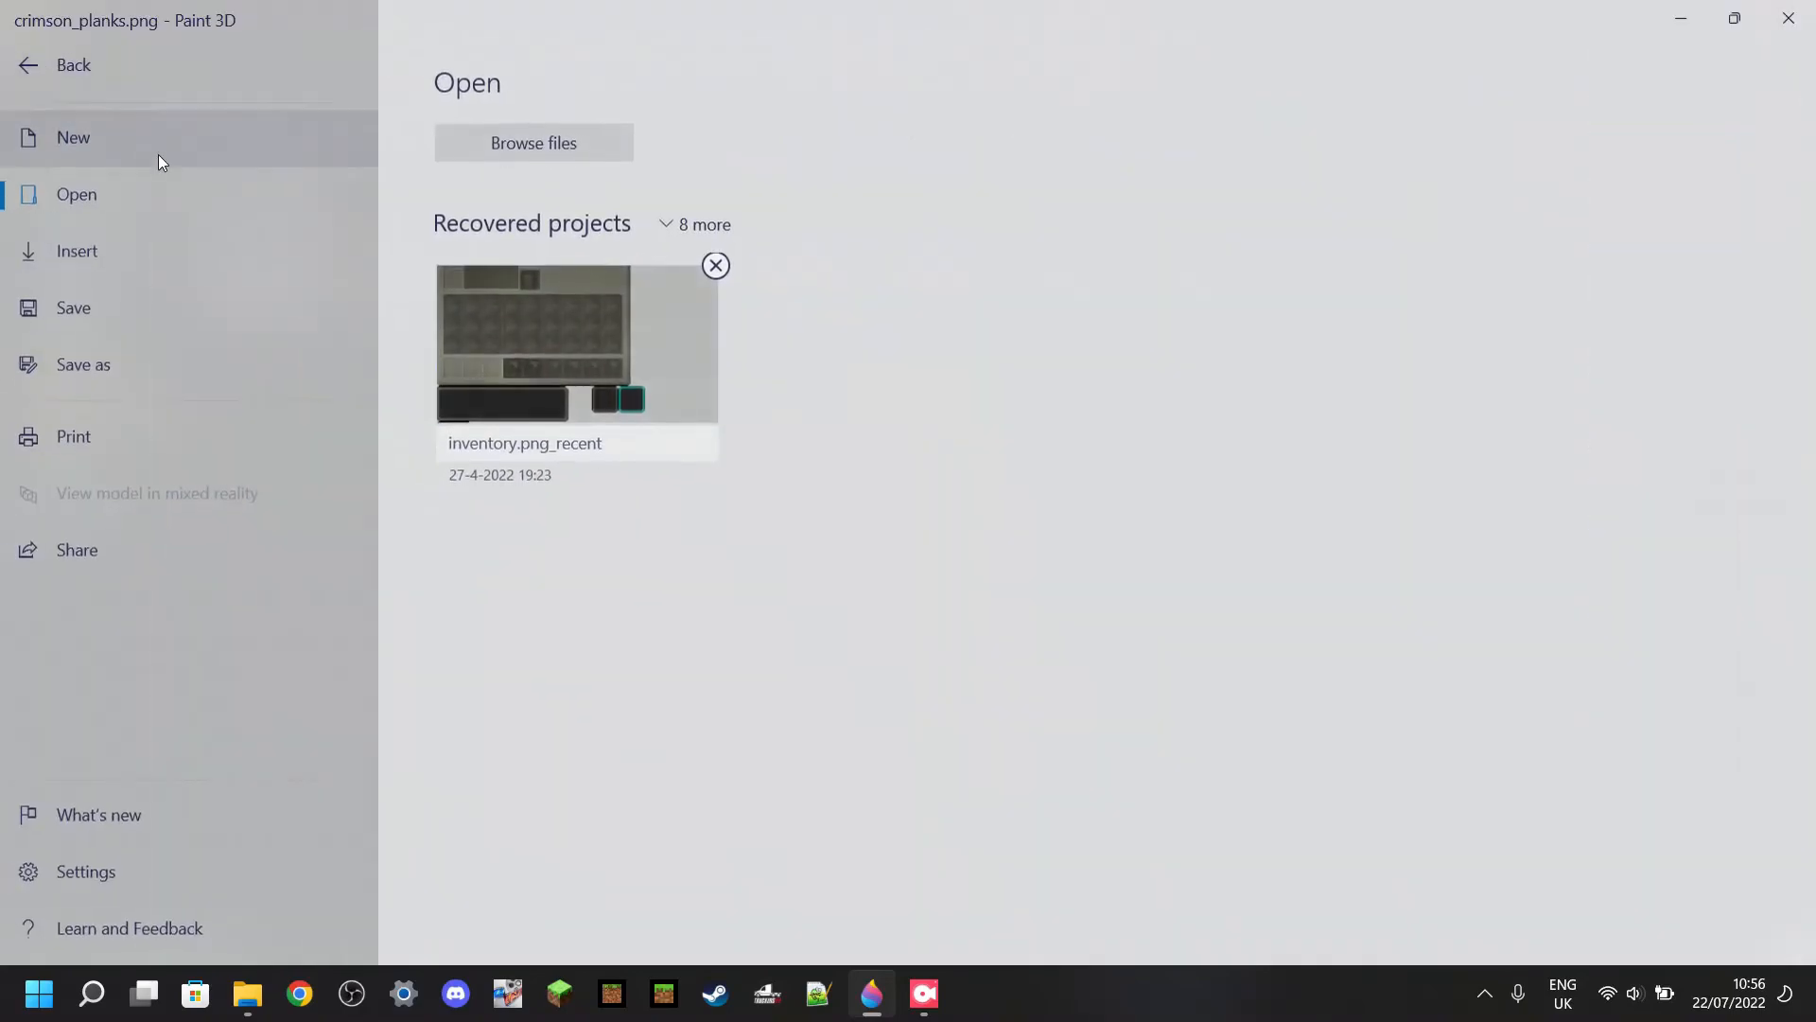
pyautogui.click(95, 316)
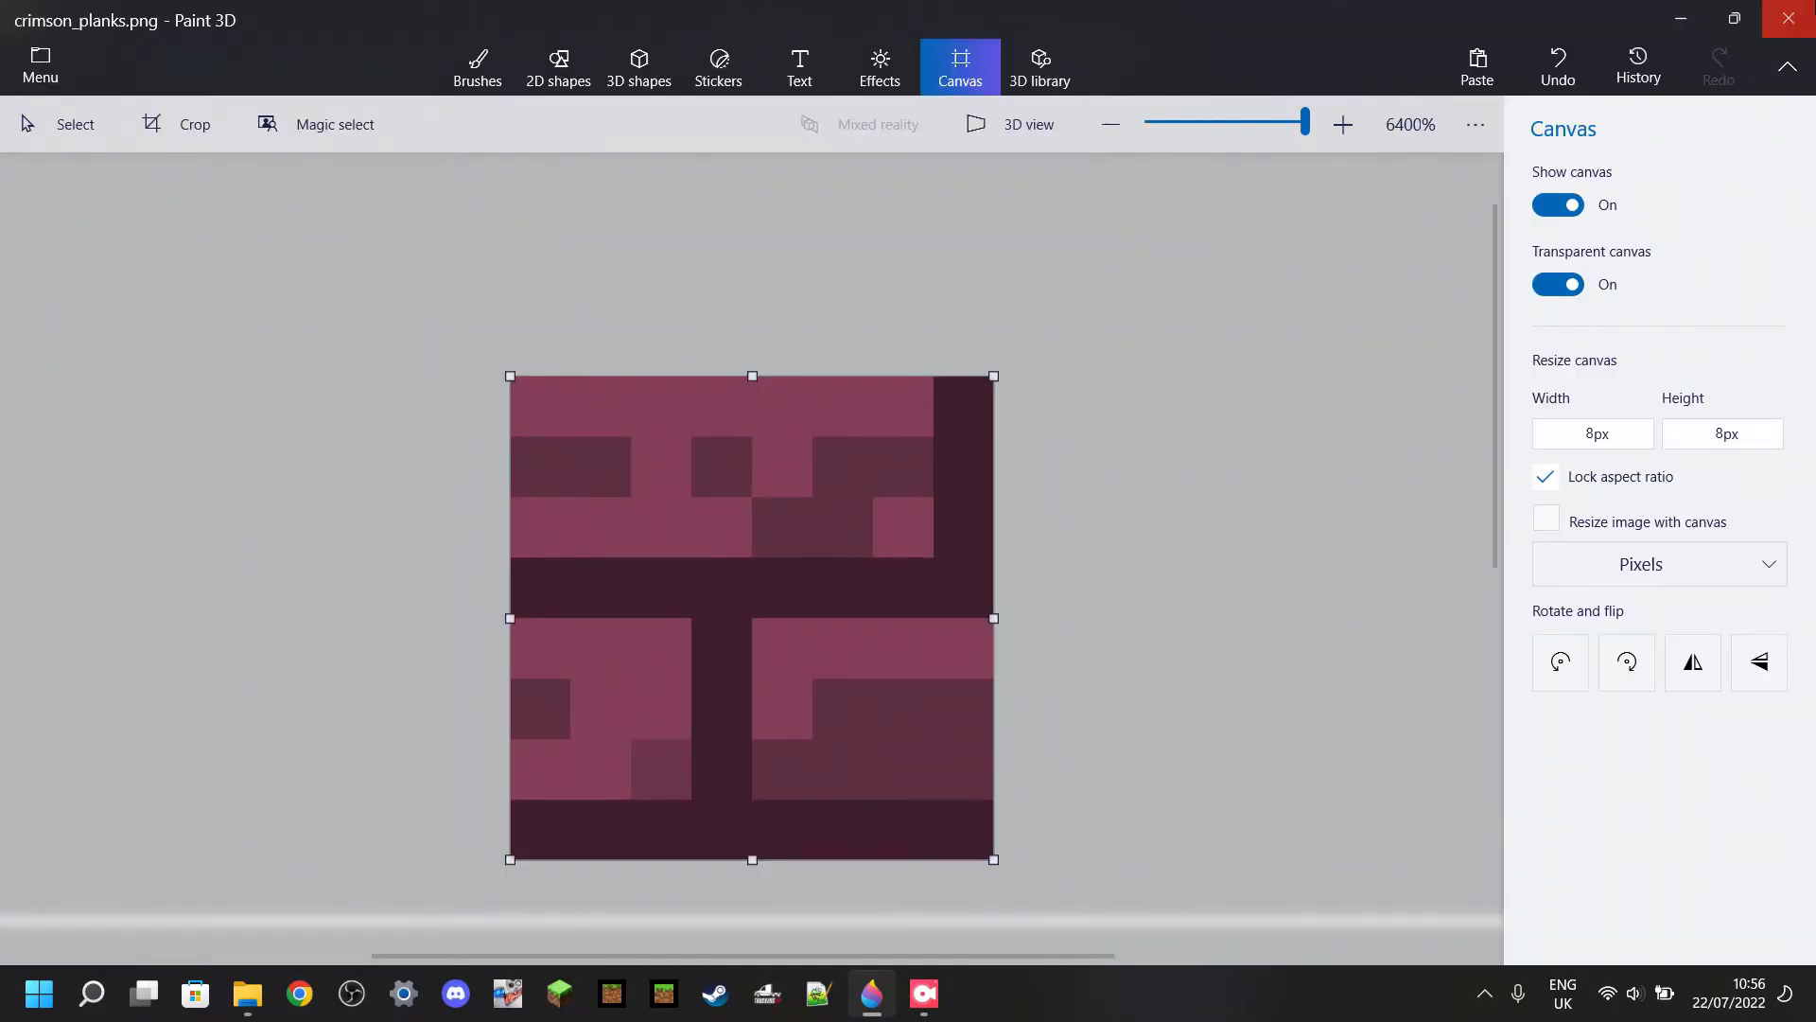
pyautogui.click(1788, 18)
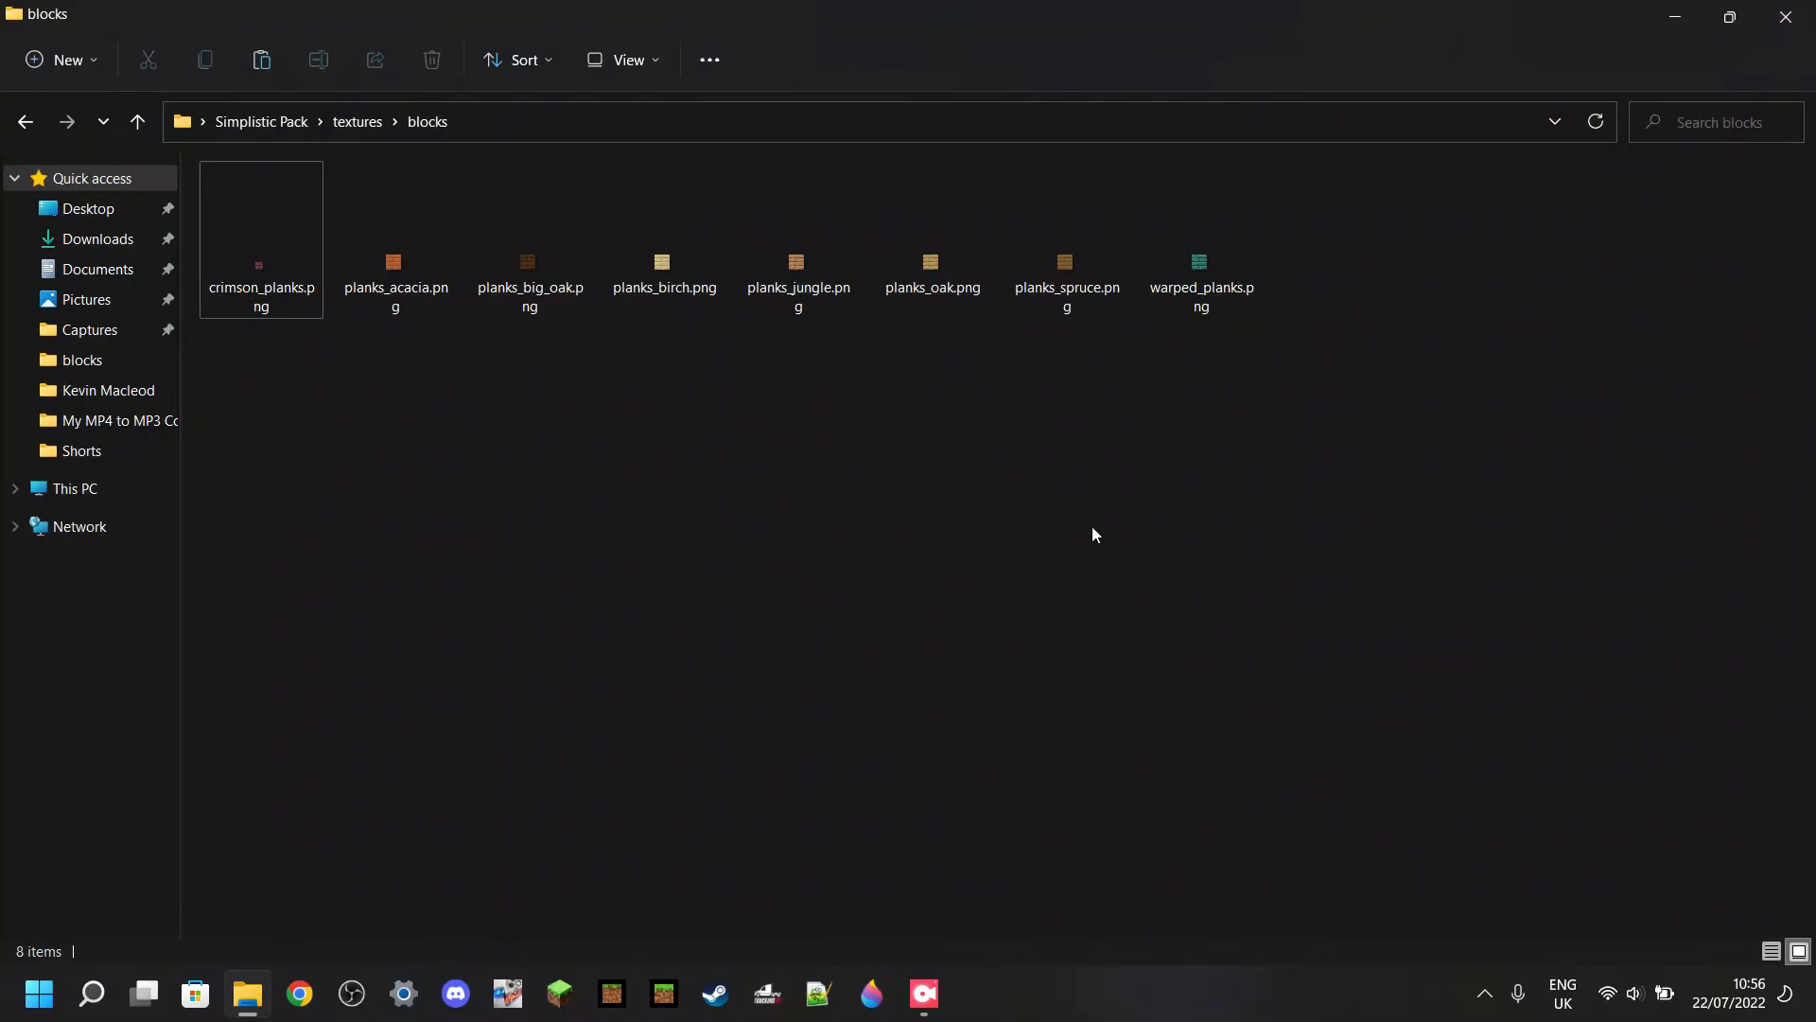
# Open totem.png from the texture pack's items folder in Paint 3D.
pyautogui.click(251, 258)
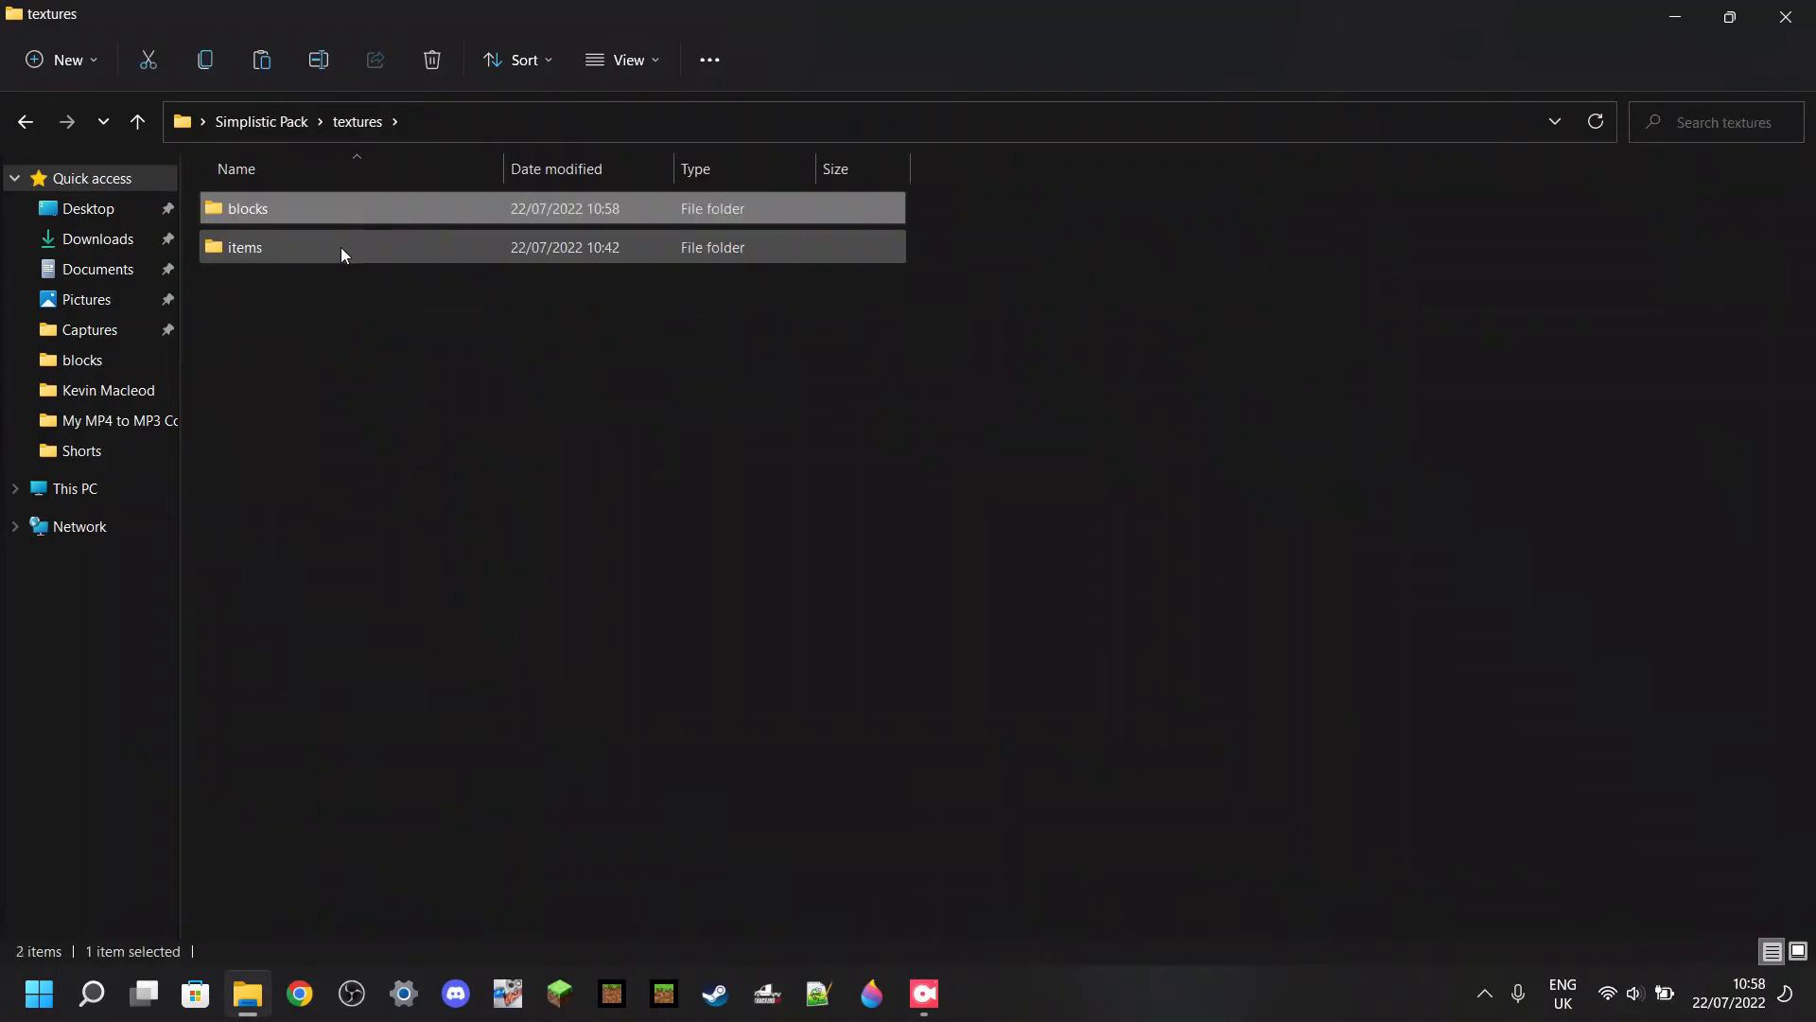
pyautogui.doubleClick(299, 248)
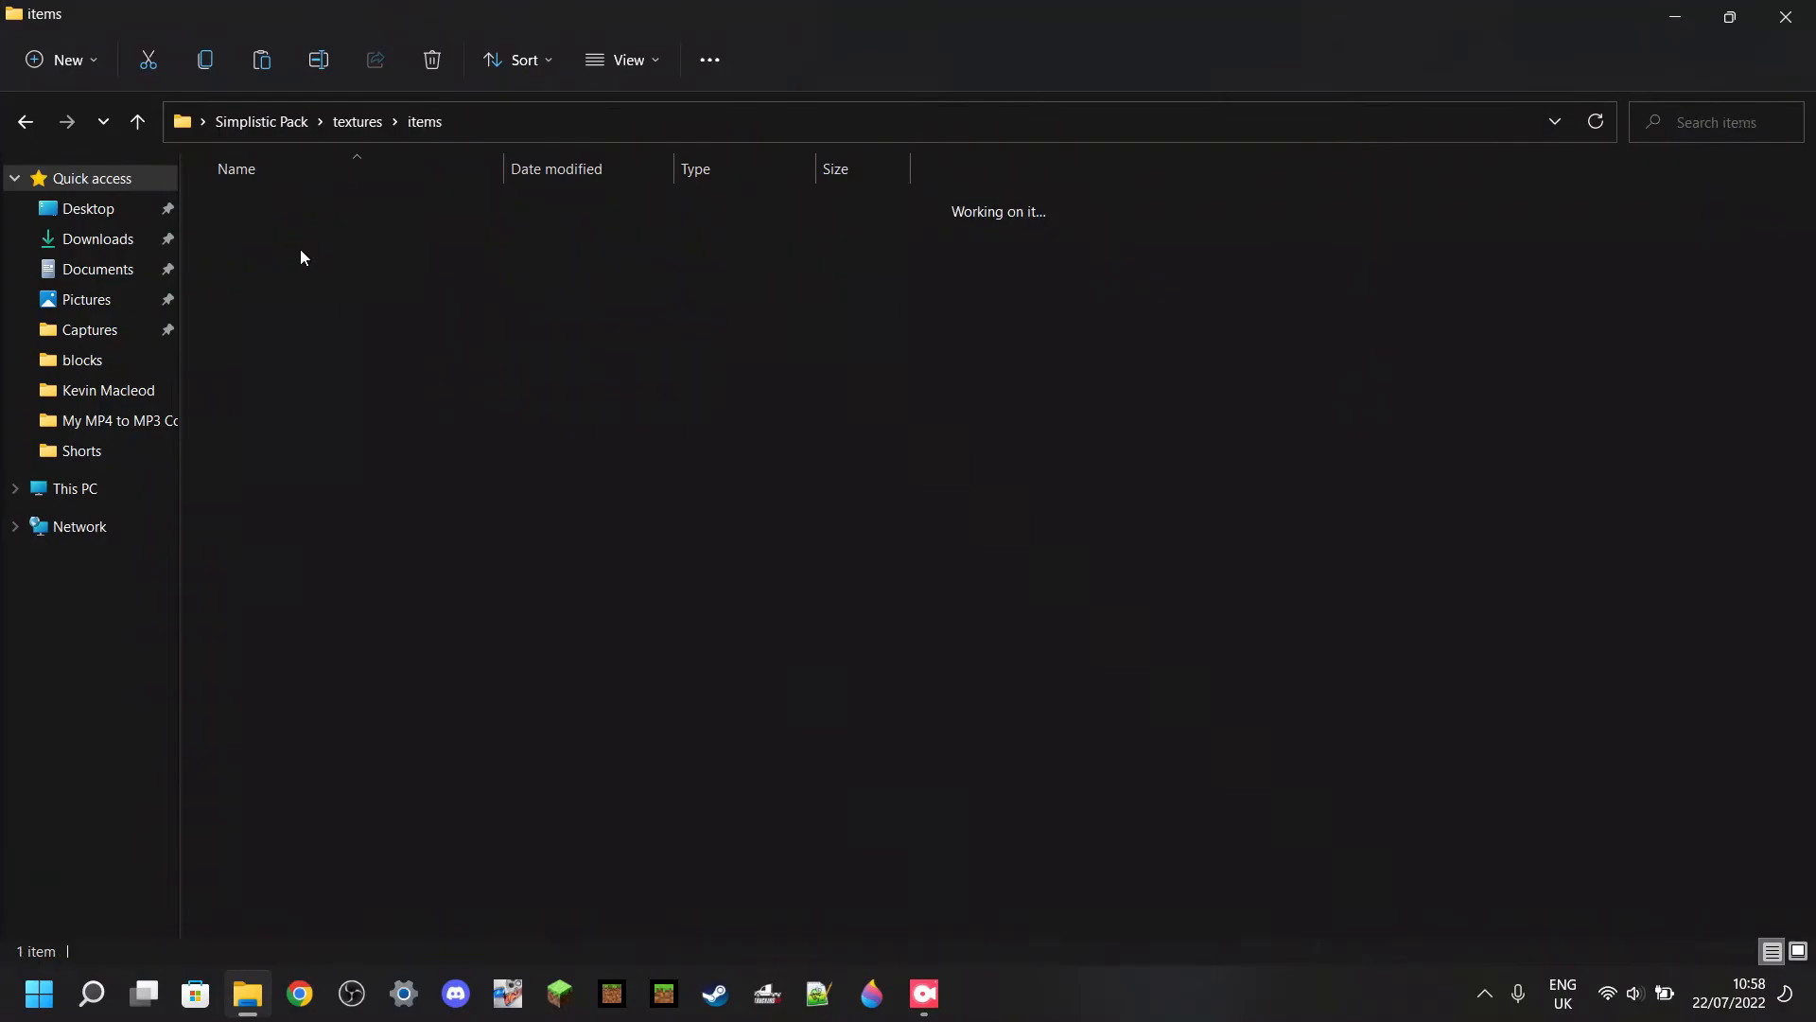
pyautogui.rightClick(264, 257)
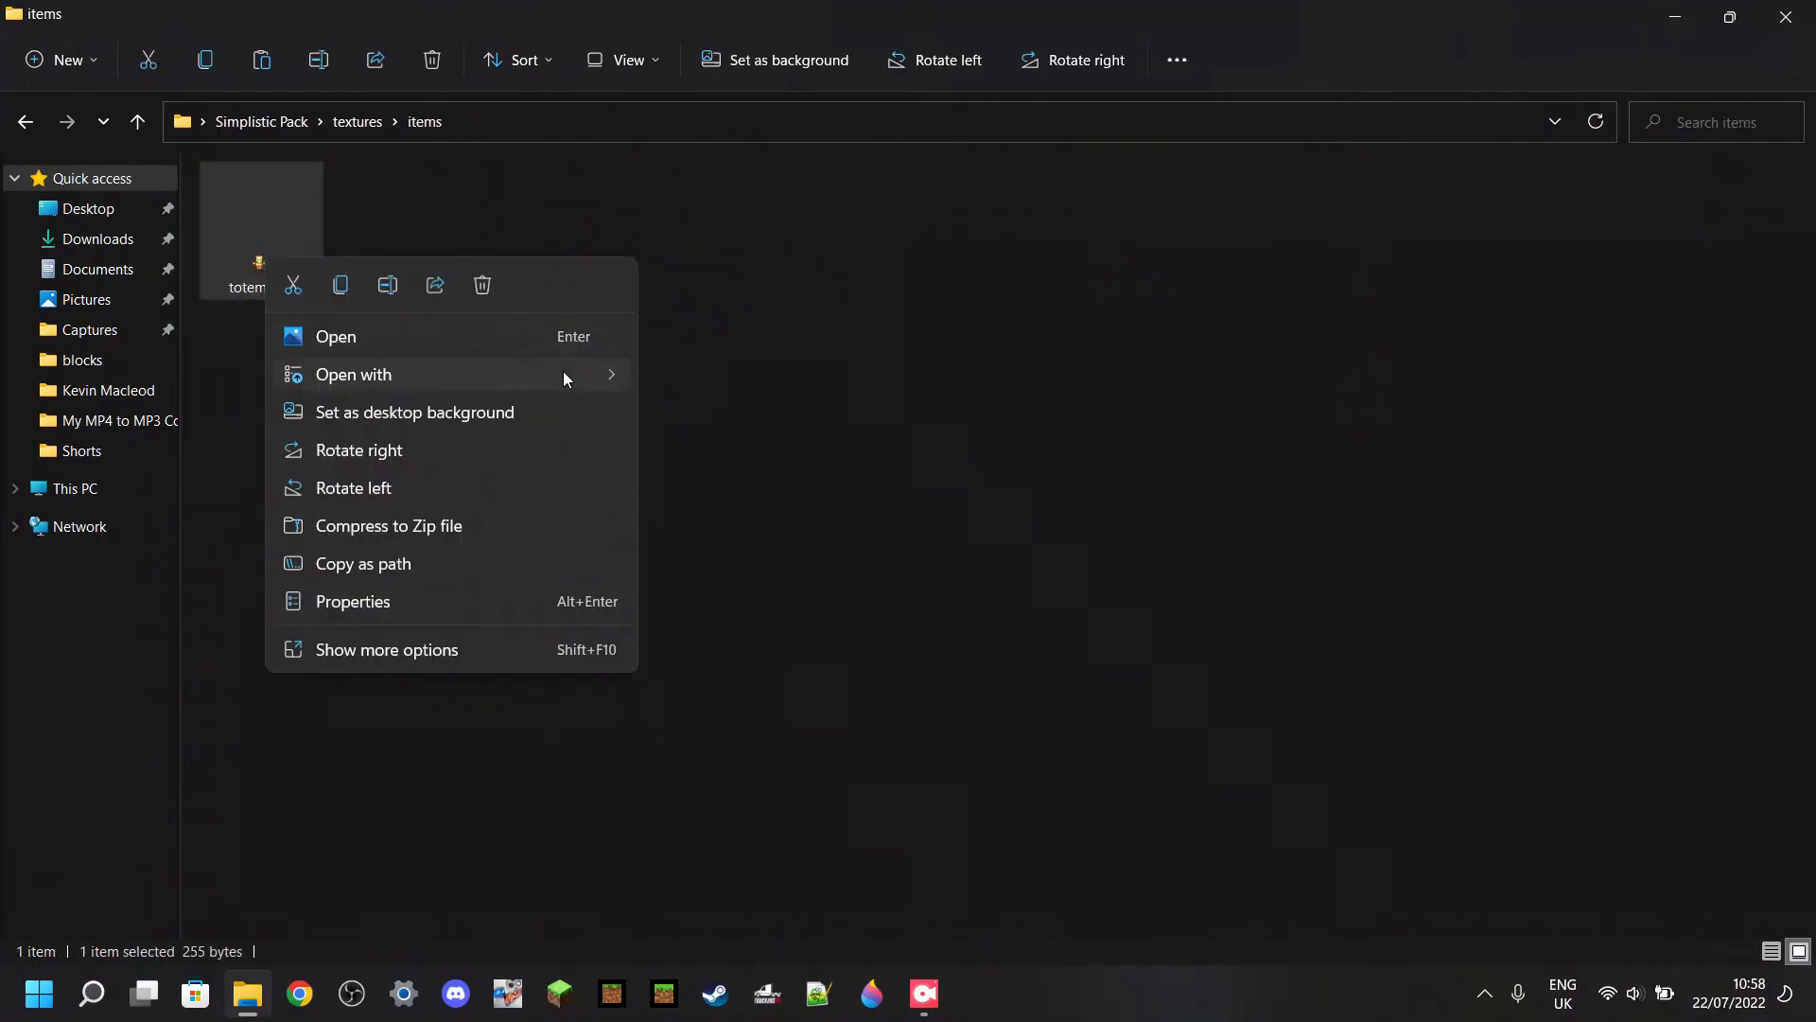
pyautogui.moveTo(565, 371)
pyautogui.click(687, 455)
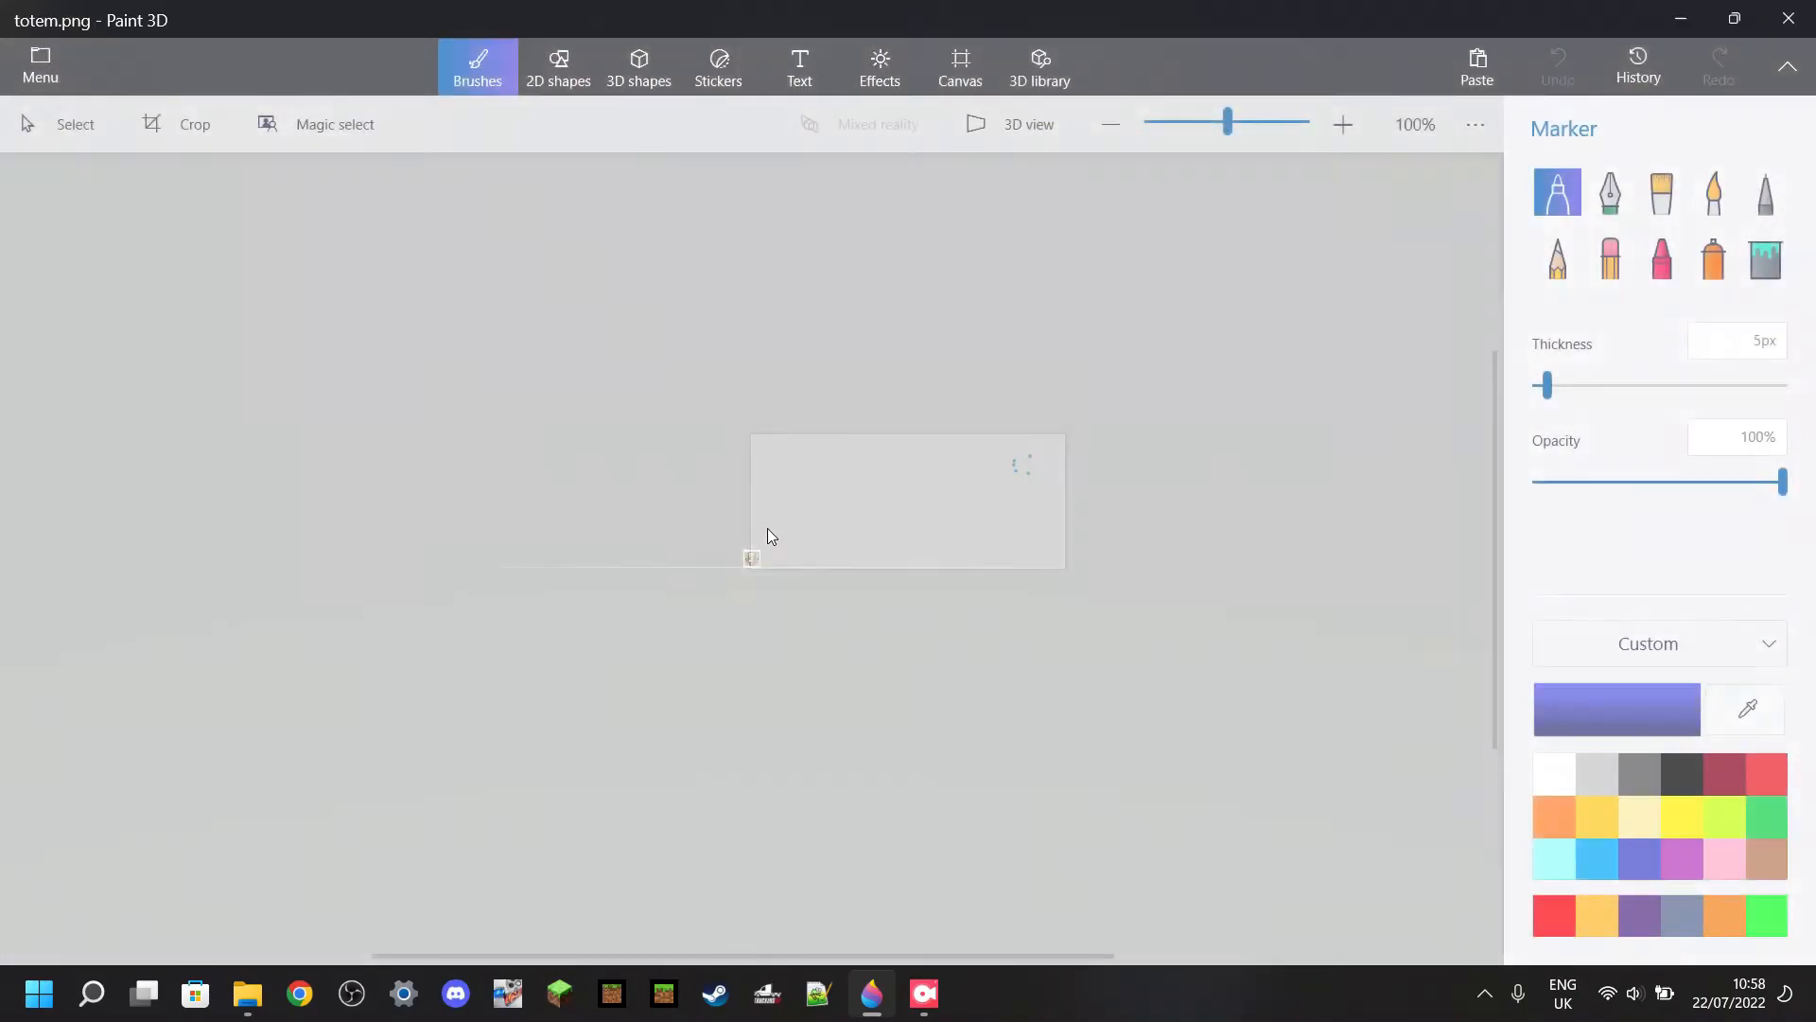
pyautogui.scroll(2, 745, 519)
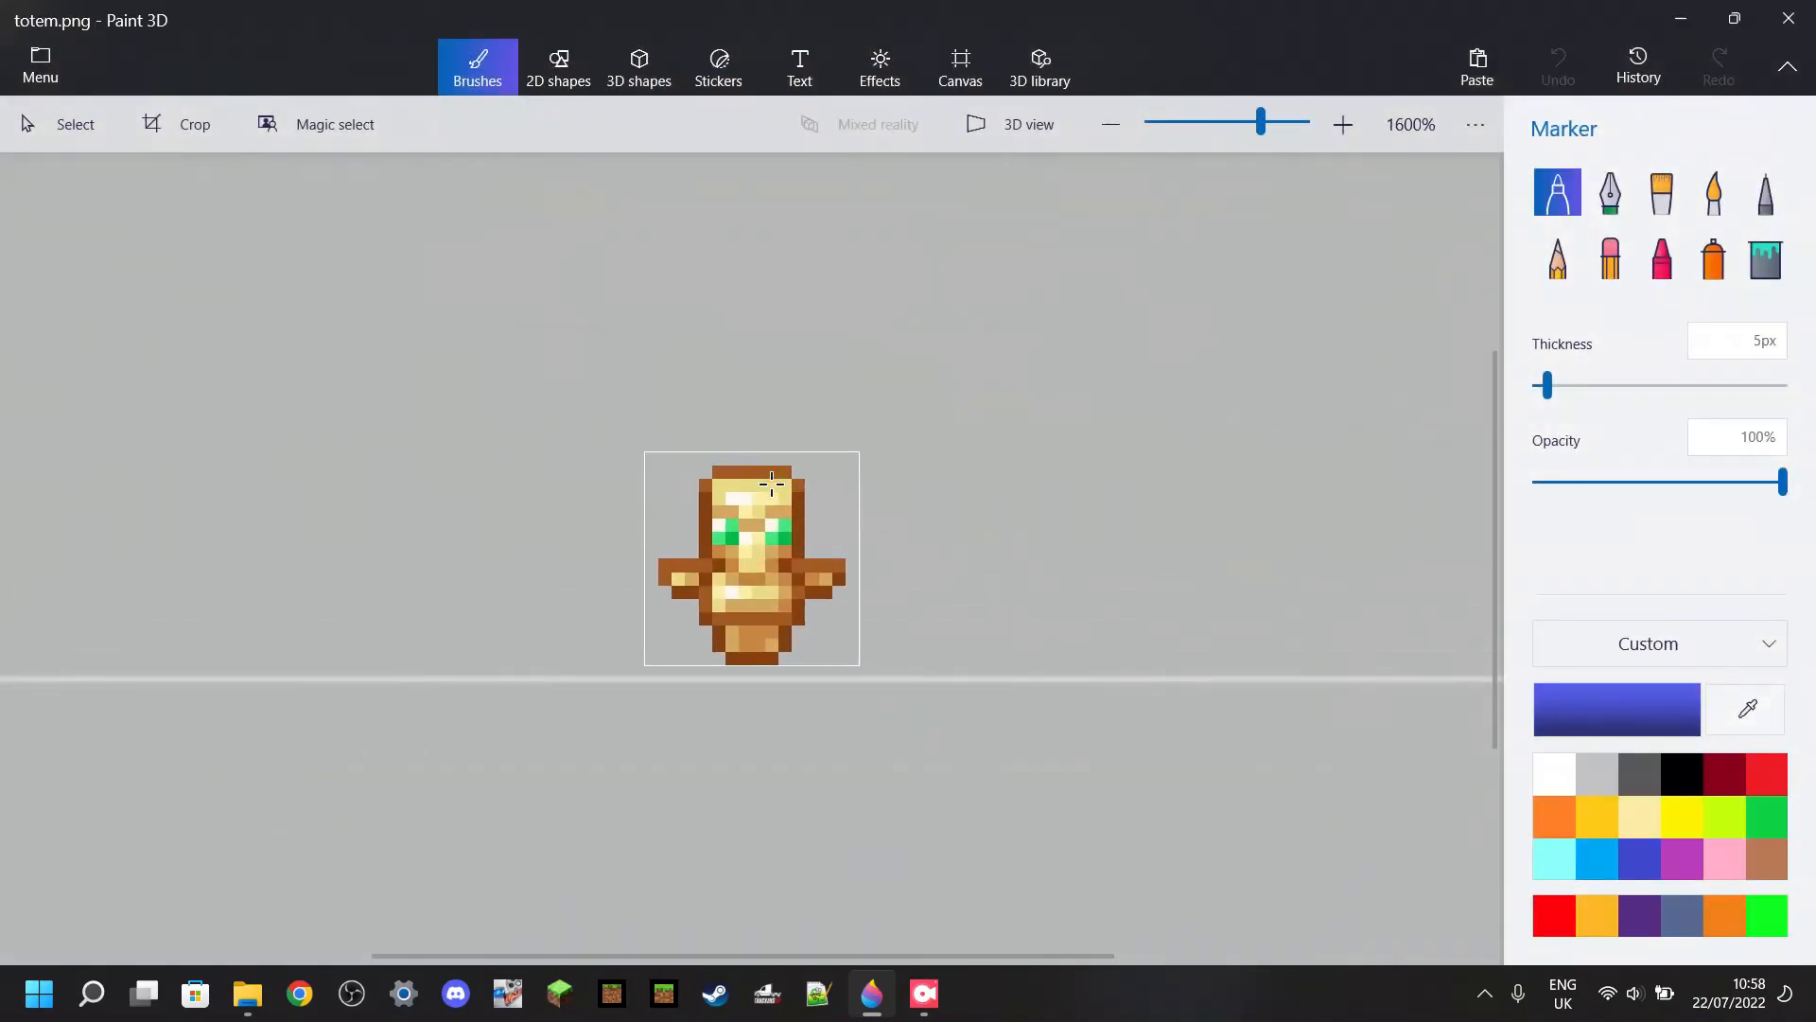
# Try to crop the totem canvas from its upper-left corner to 8 × 8 px, and undo the crop.
pyautogui.click(957, 65)
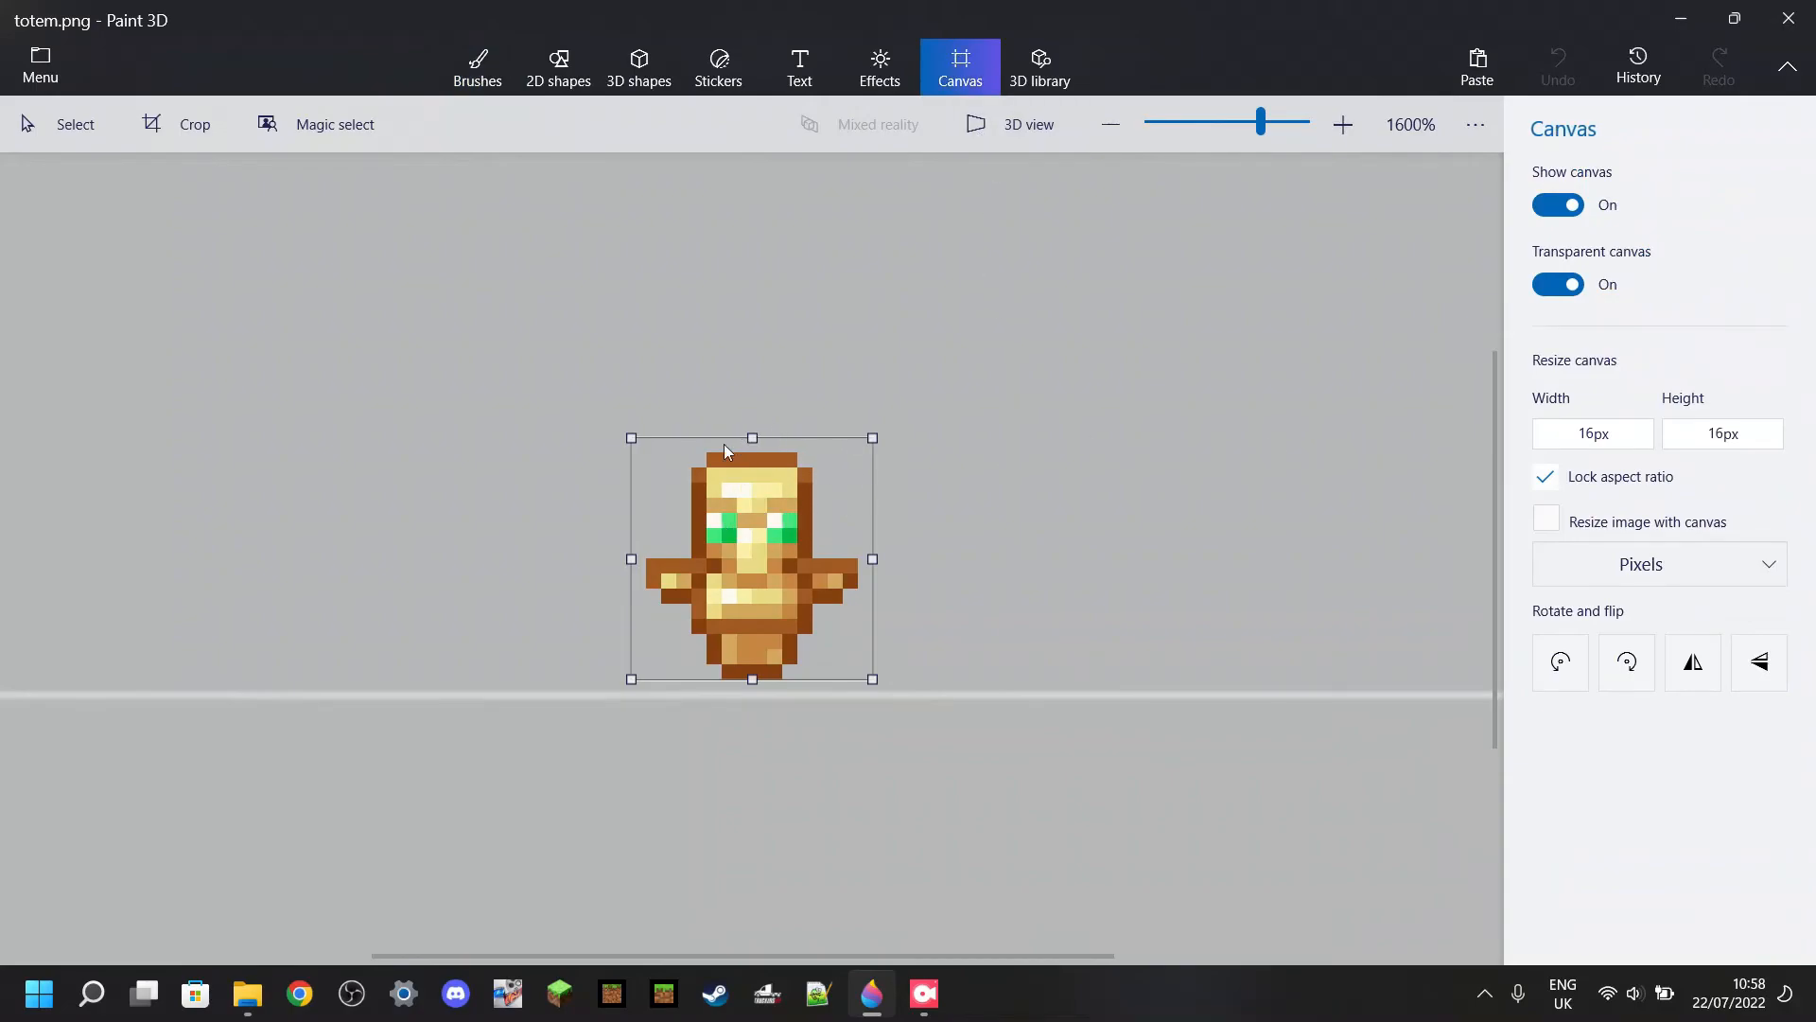
pyautogui.moveTo(633, 438); pyautogui.dragTo(777, 568)
pyautogui.scroll(3, 792, 575)
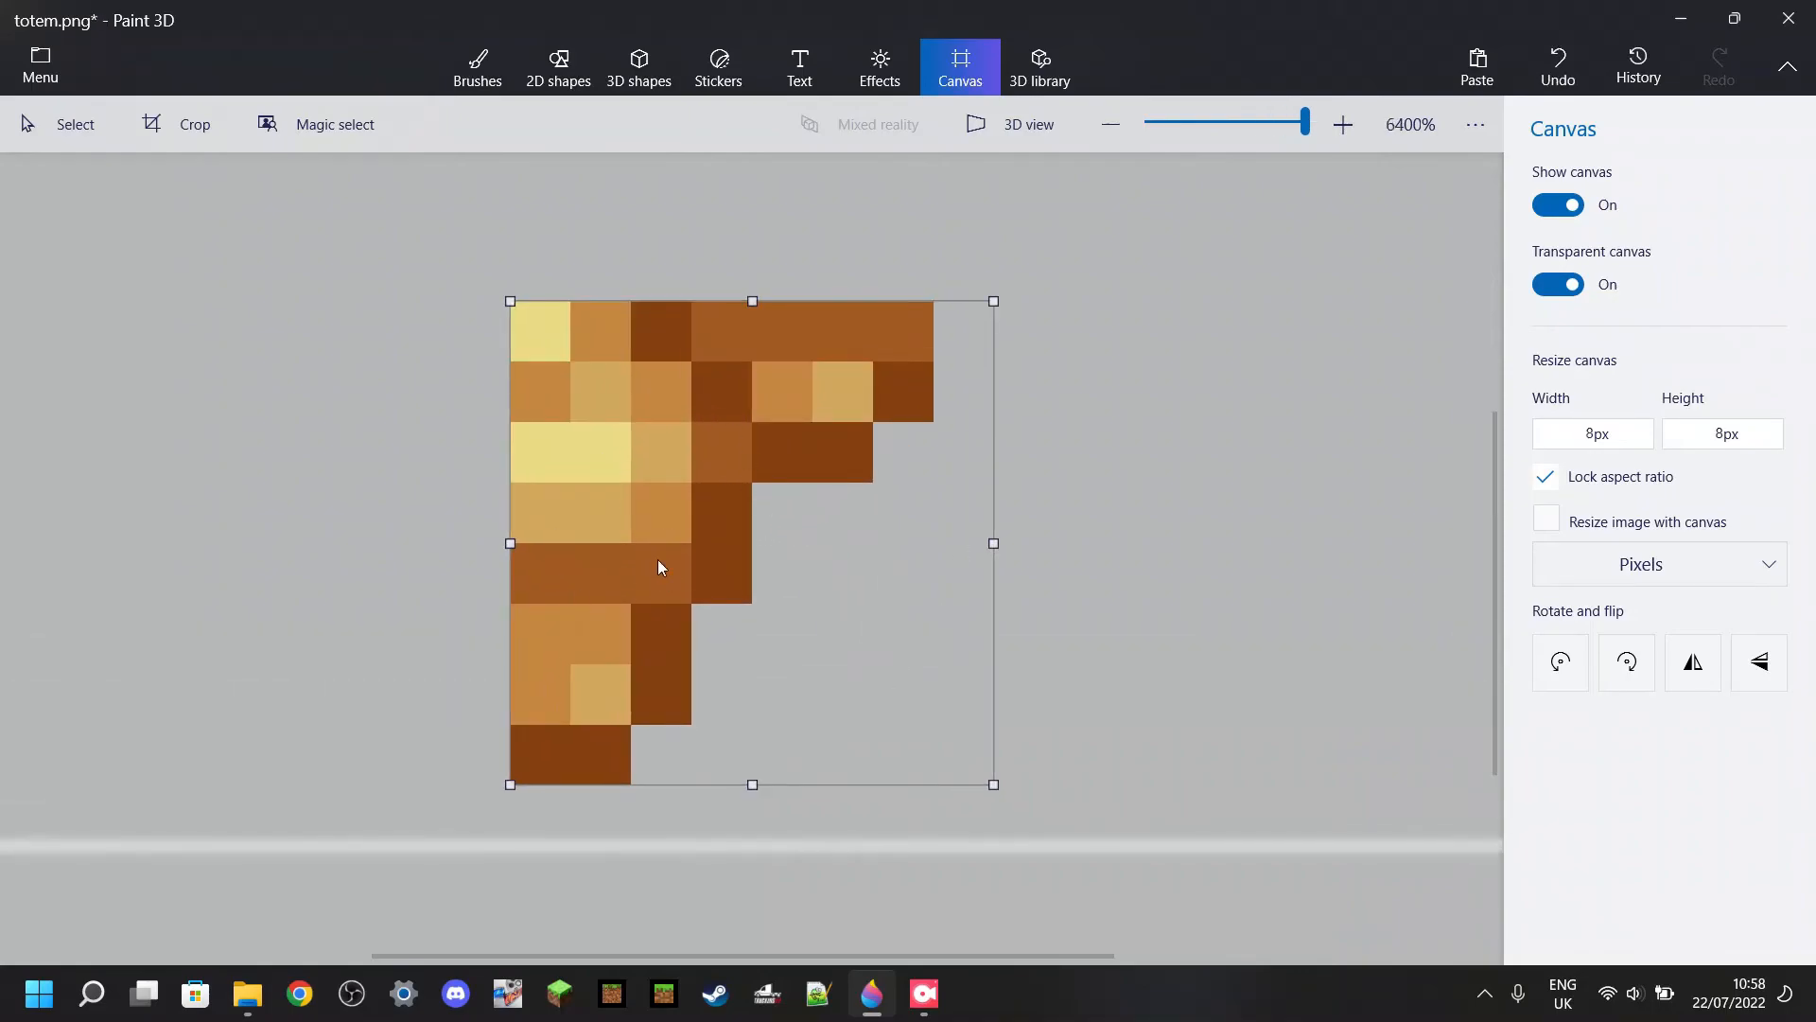
pyautogui.click(1562, 71)
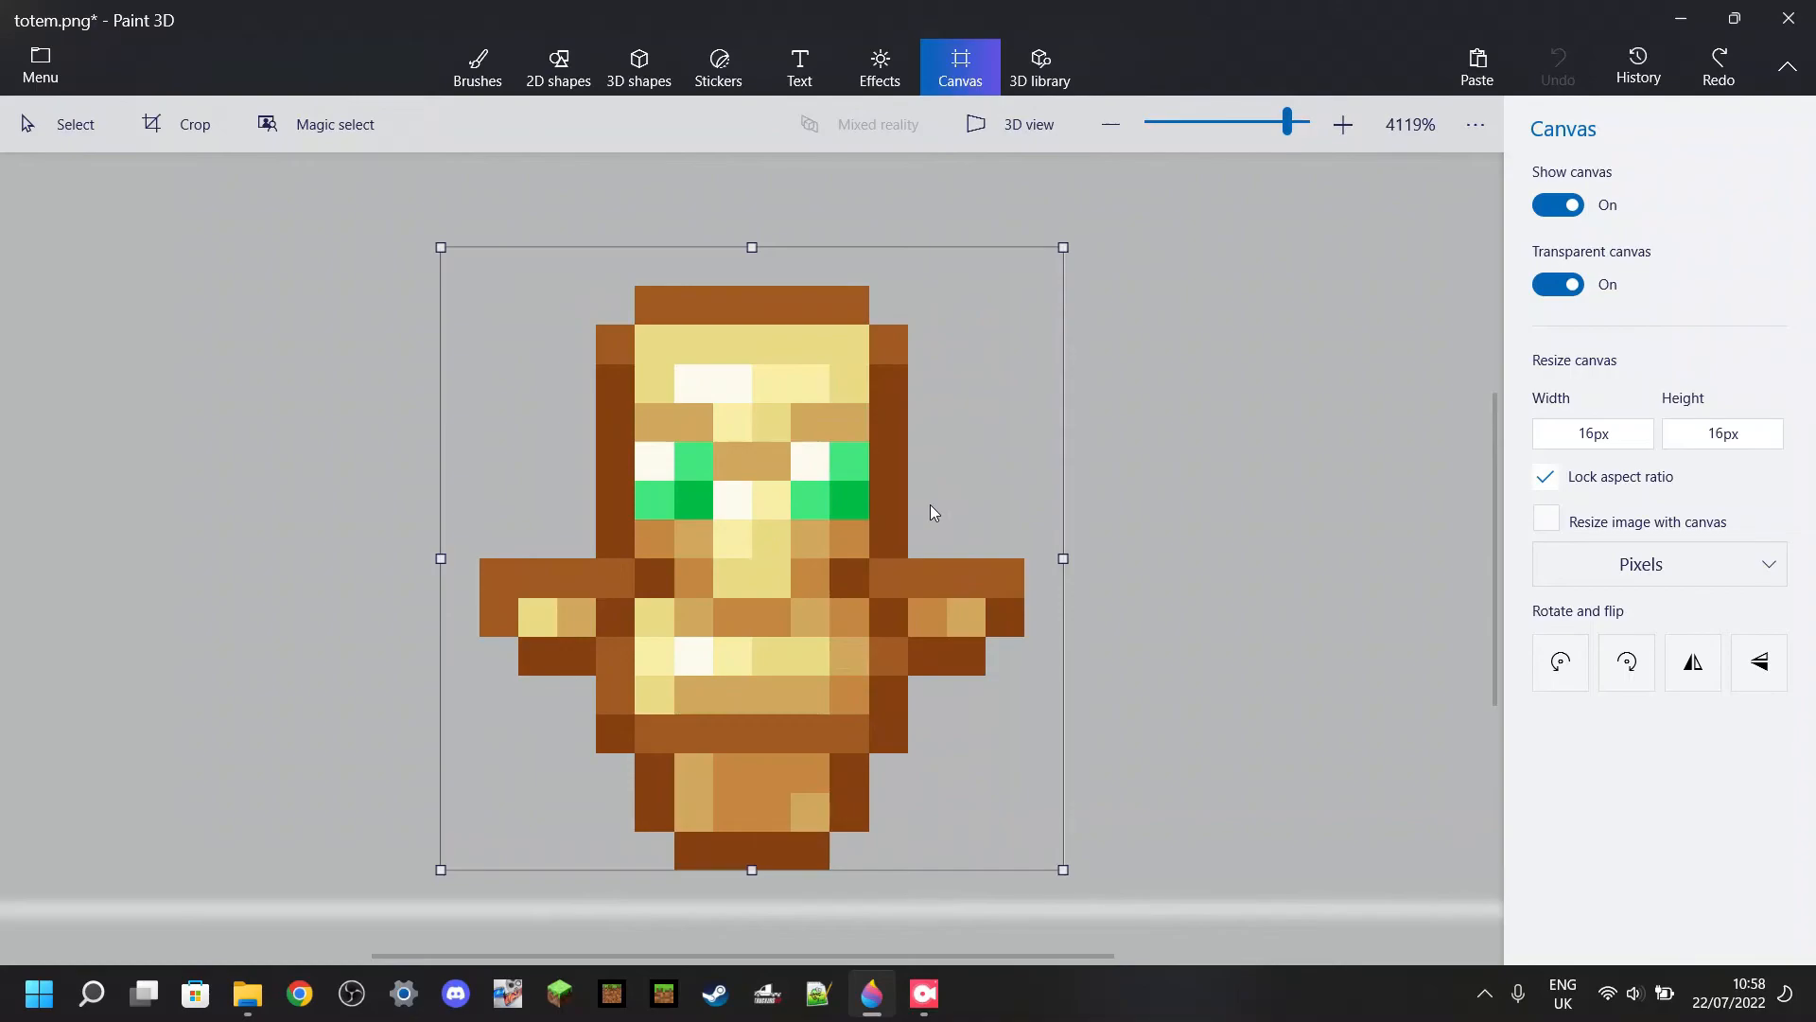
# Shrink the totem's head by moving its right edge column, top row and left edge column one pixel inward.
pyautogui.click(478, 66)
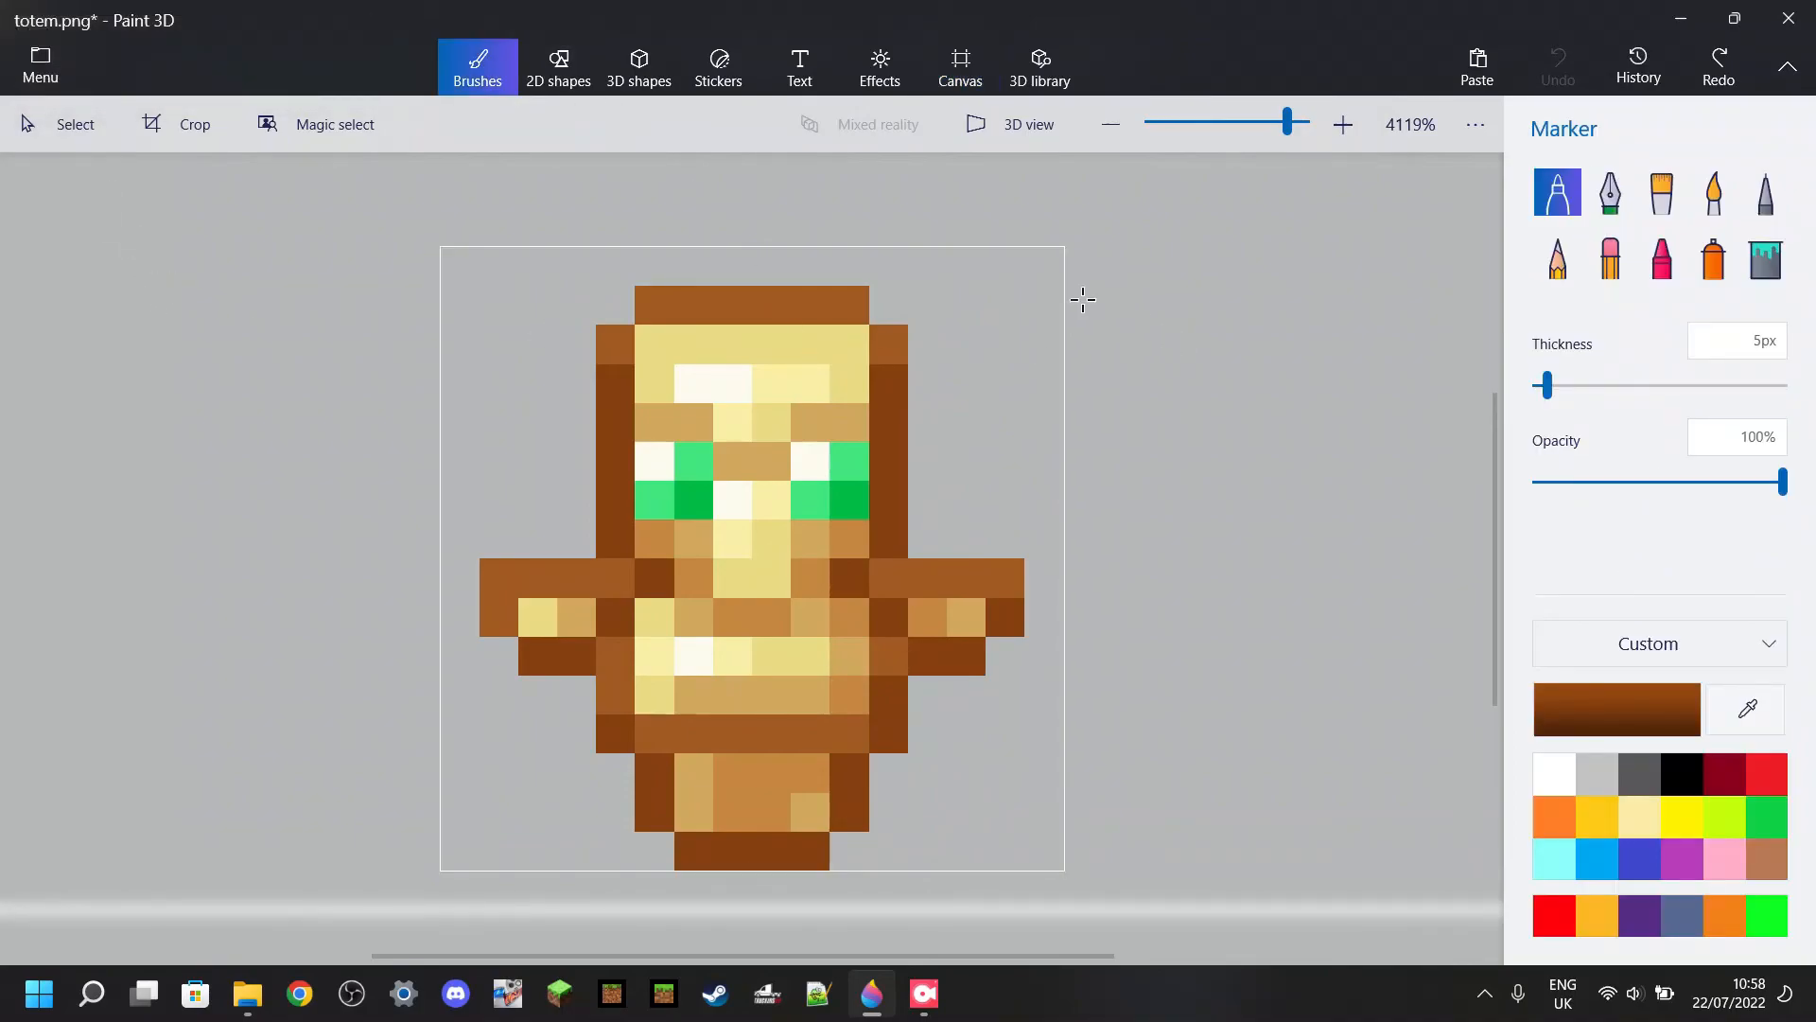
pyautogui.click(82, 127)
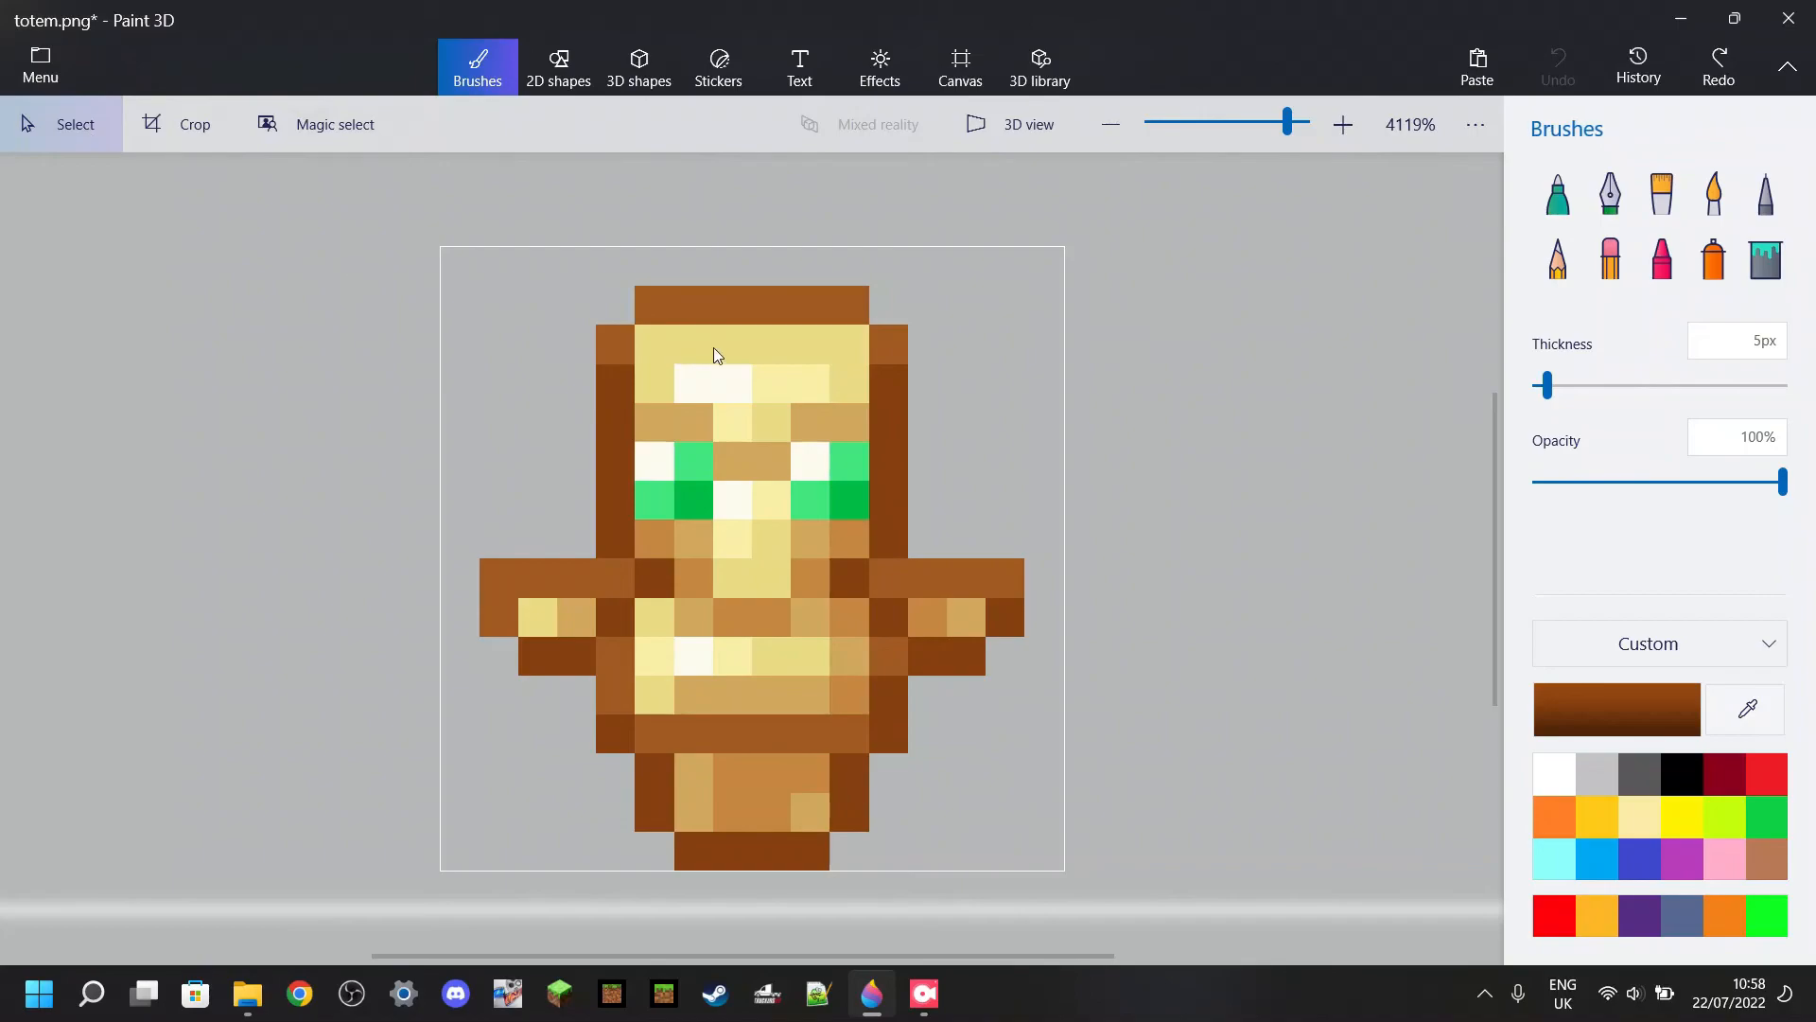
pyautogui.moveTo(865, 322); pyautogui.dragTo(910, 559)
pyautogui.moveTo(899, 484); pyautogui.dragTo(860, 484)
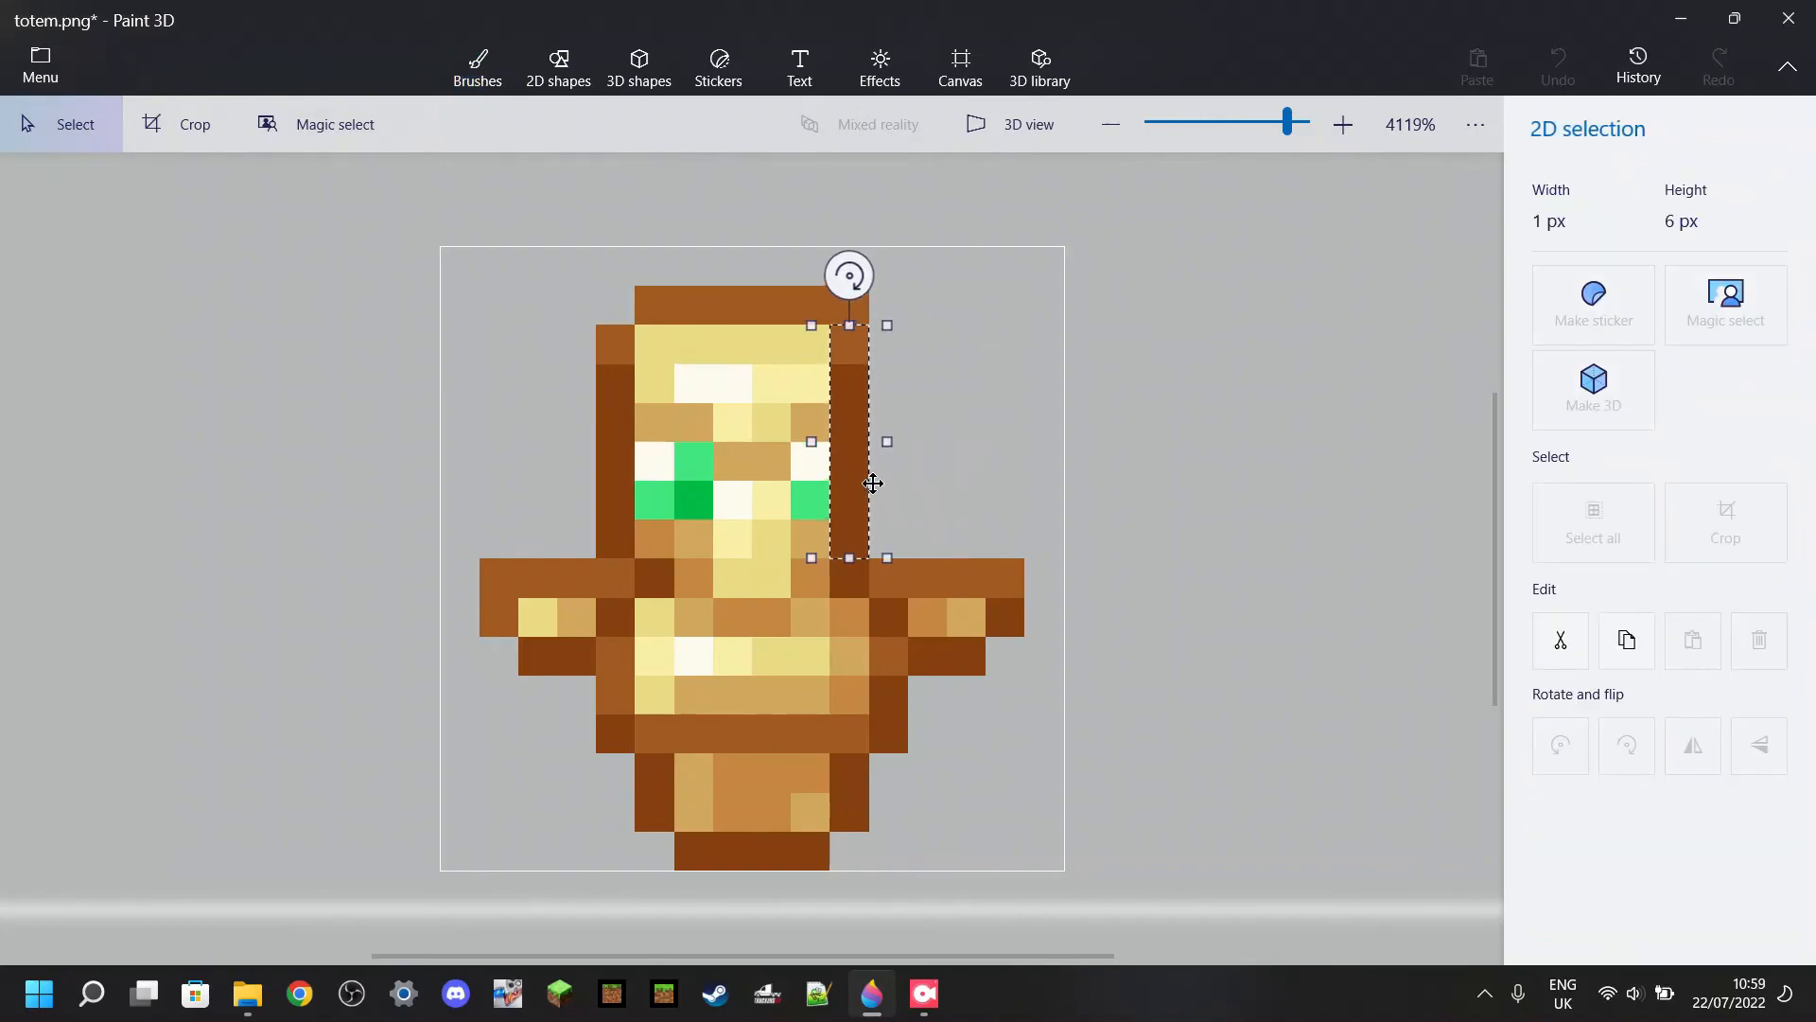
pyautogui.click(478, 66)
pyautogui.moveTo(635, 285); pyautogui.dragTo(799, 329)
pyautogui.click(816, 388)
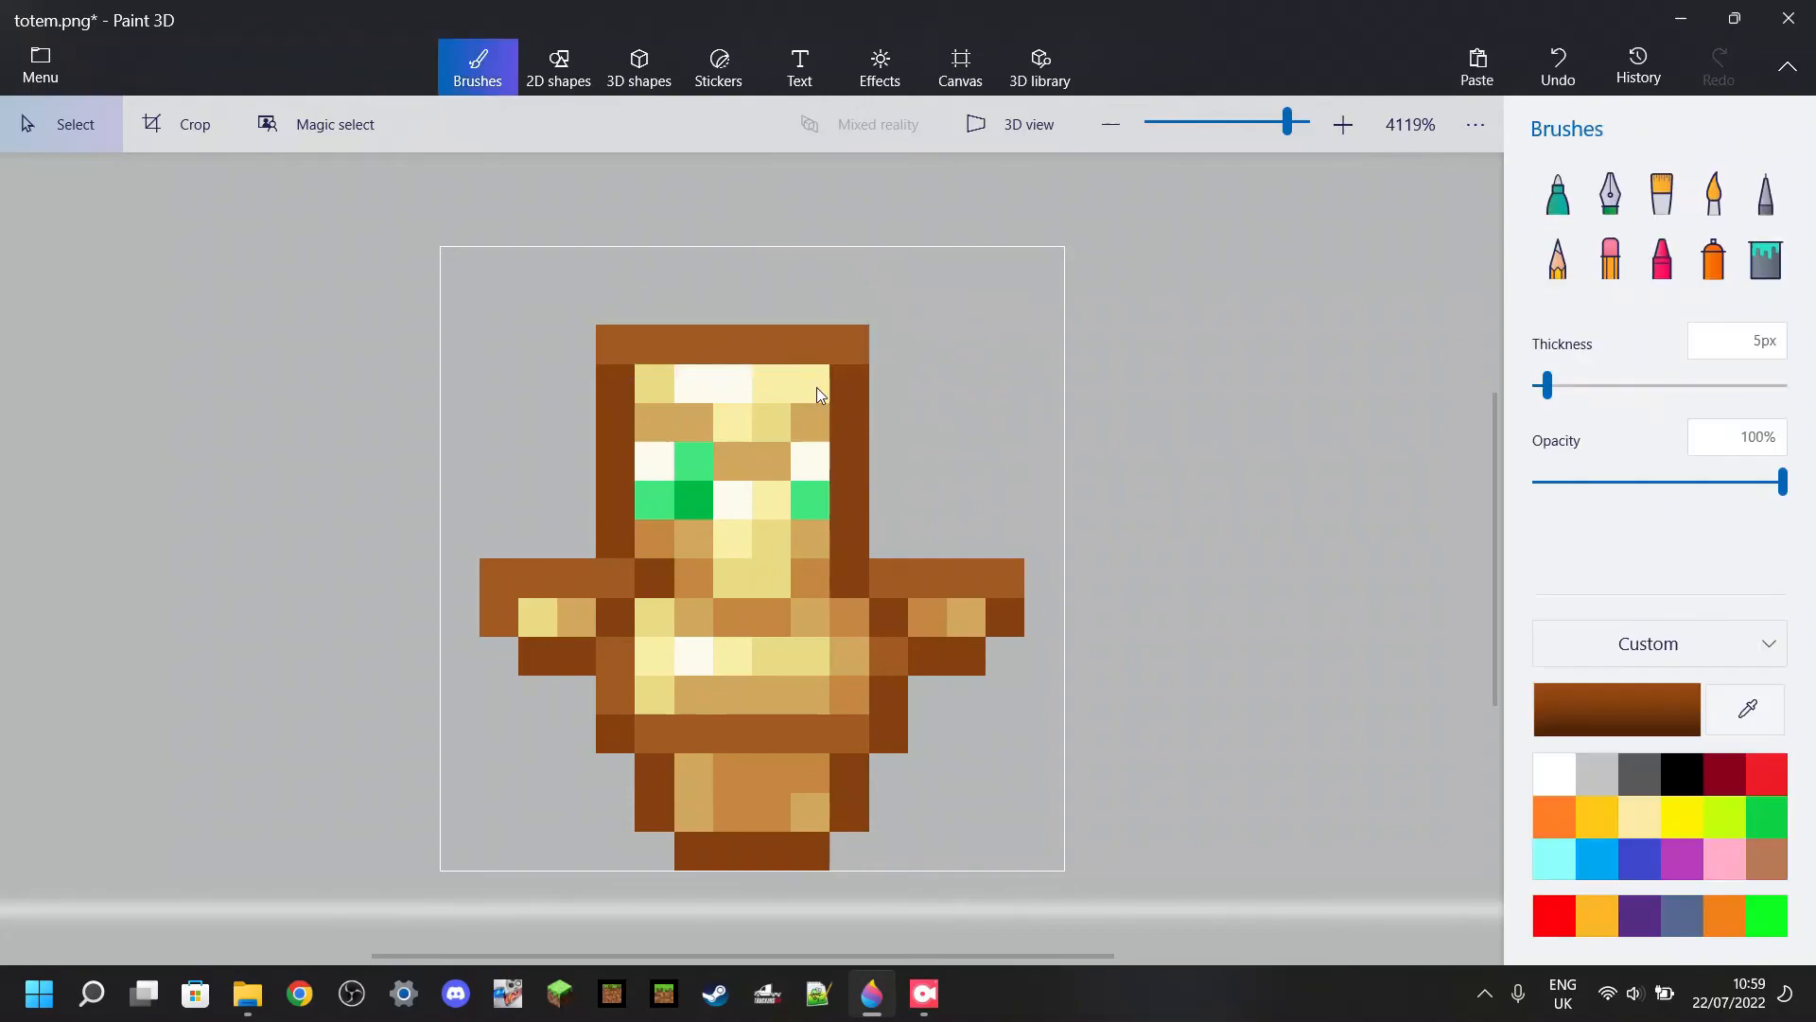
pyautogui.moveTo(598, 328)
pyautogui.mouseDown()
pyautogui.moveTo(646, 430)
pyautogui.moveTo(640, 558)
pyautogui.moveTo(683, 506)
pyautogui.mouseUp()
pyautogui.click(981, 409)
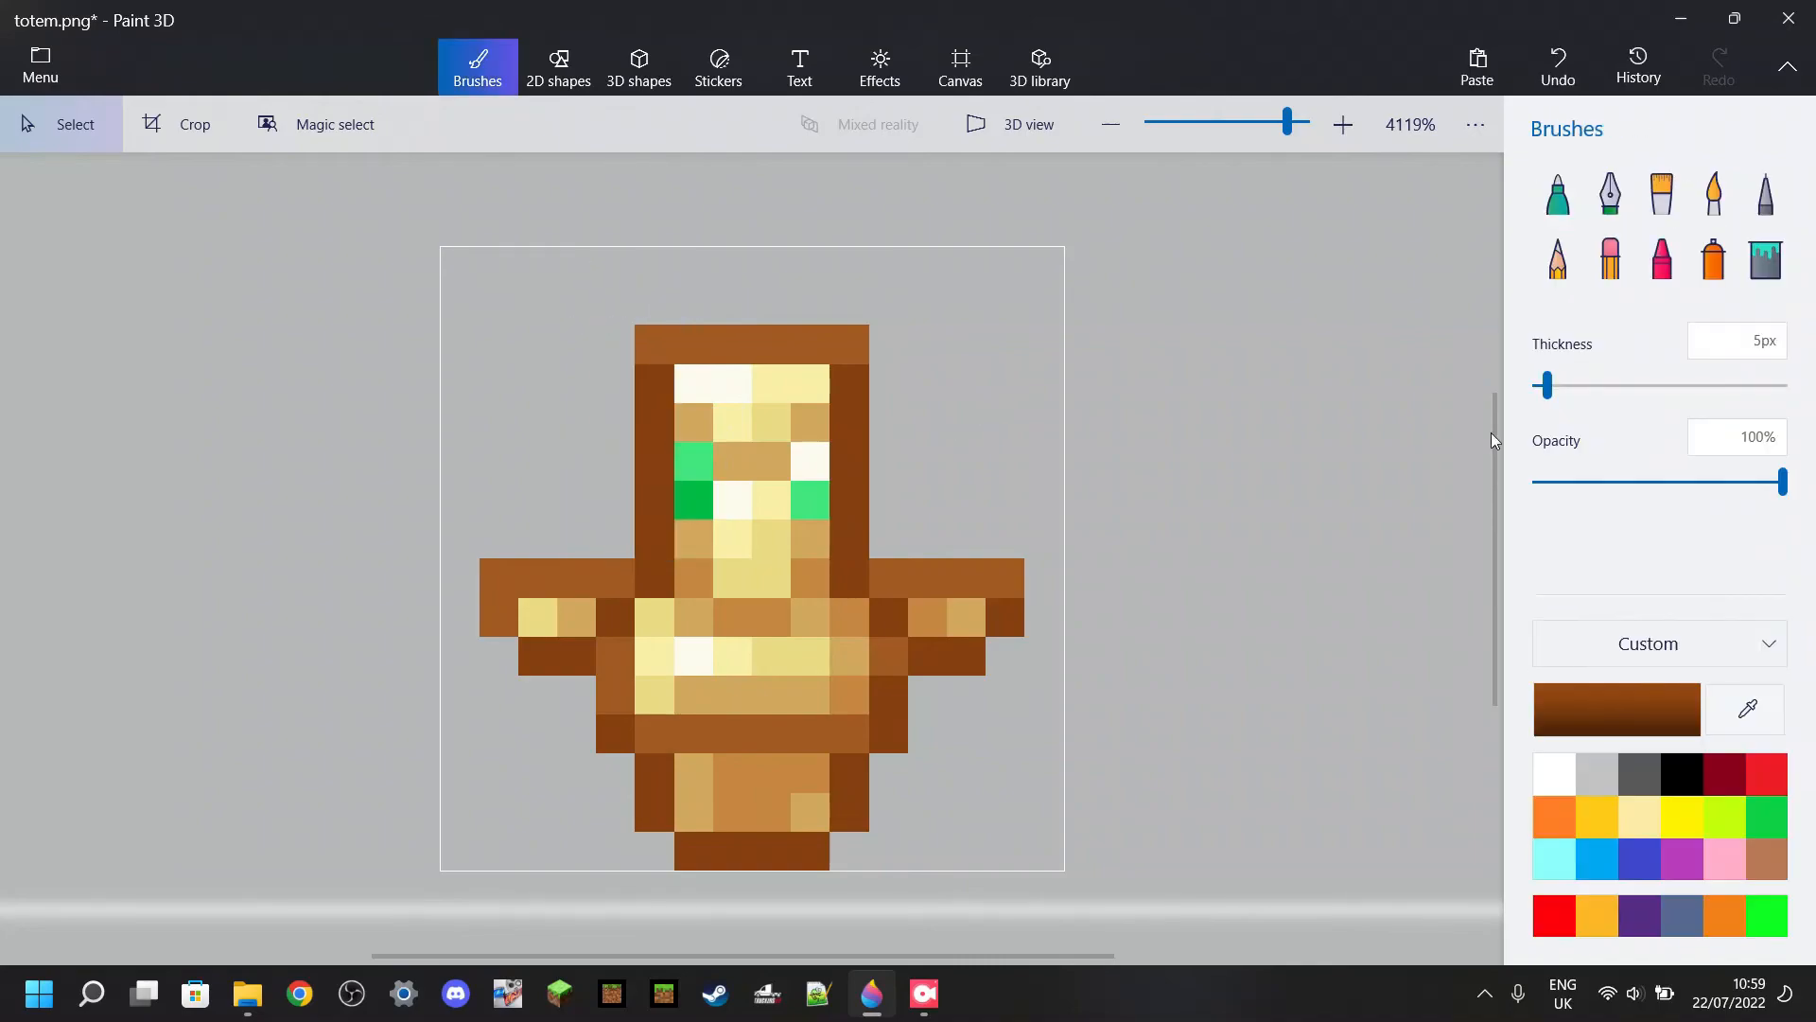
# Erase the two uppermost pixels at each side of the totem's head with a 1 px eraser.
pyautogui.click(1610, 255)
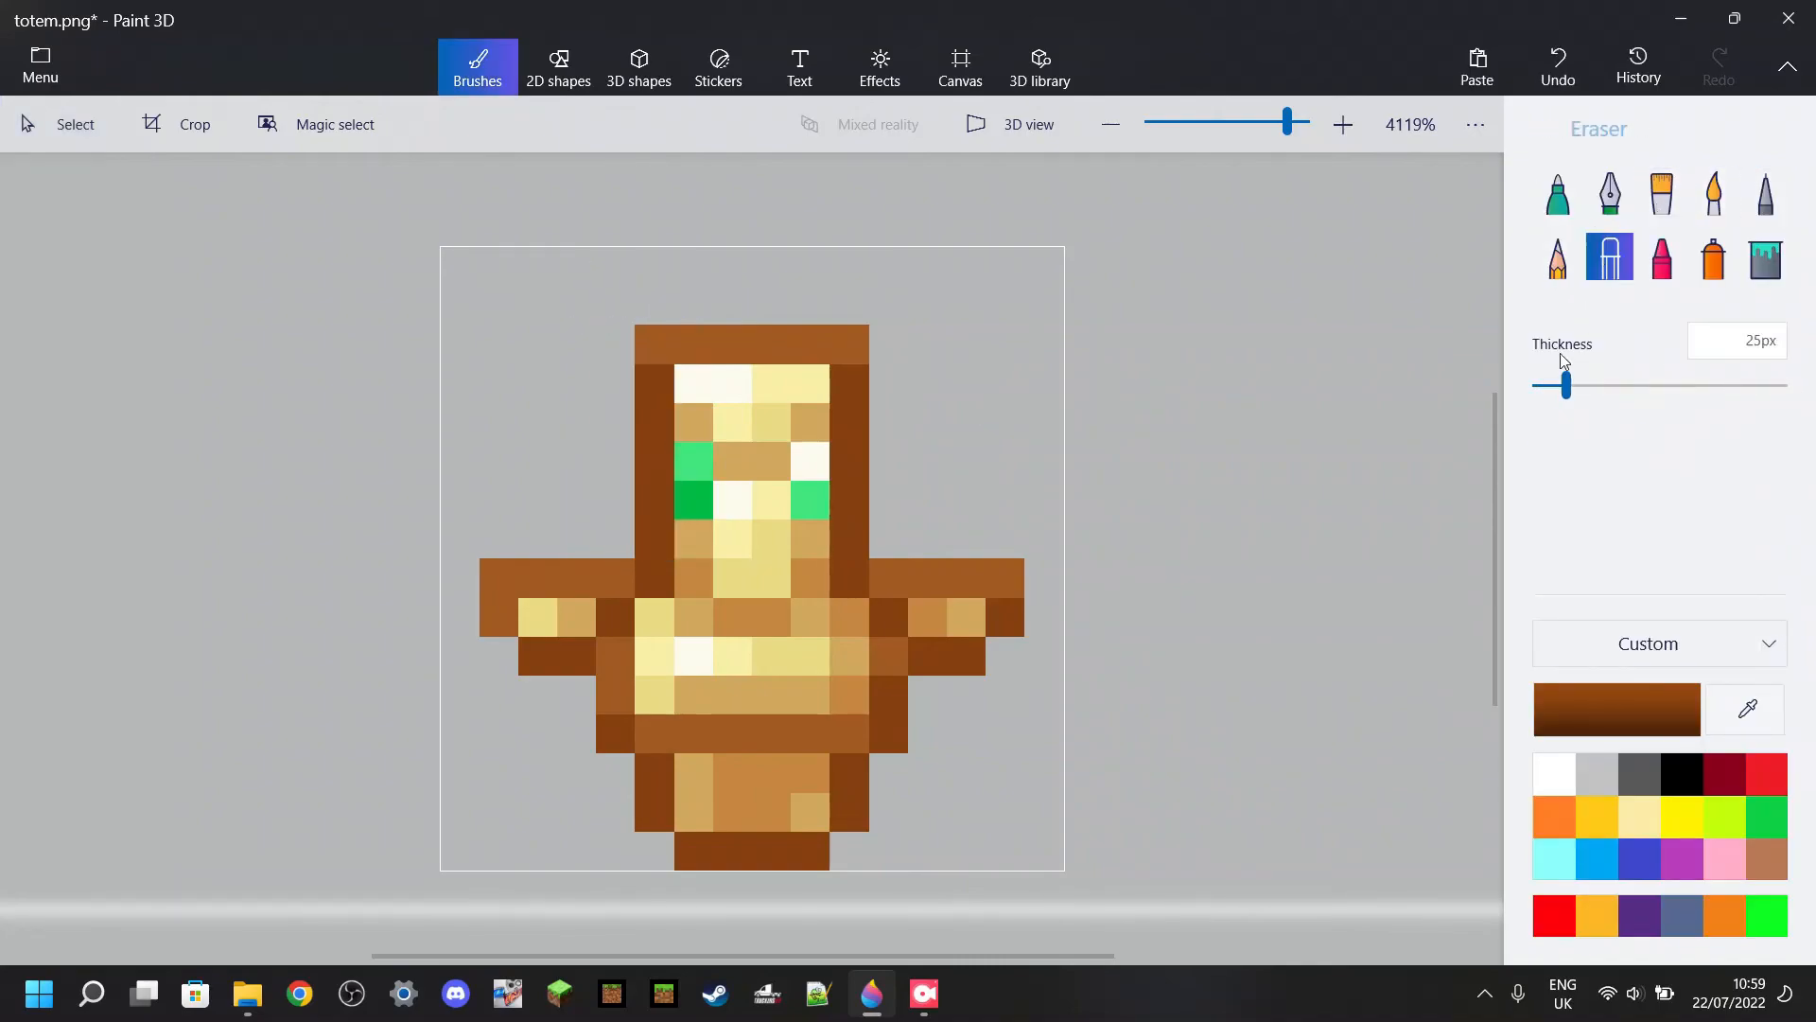
pyautogui.moveTo(1575, 398); pyautogui.dragTo(1537, 386)
pyautogui.click(856, 345)
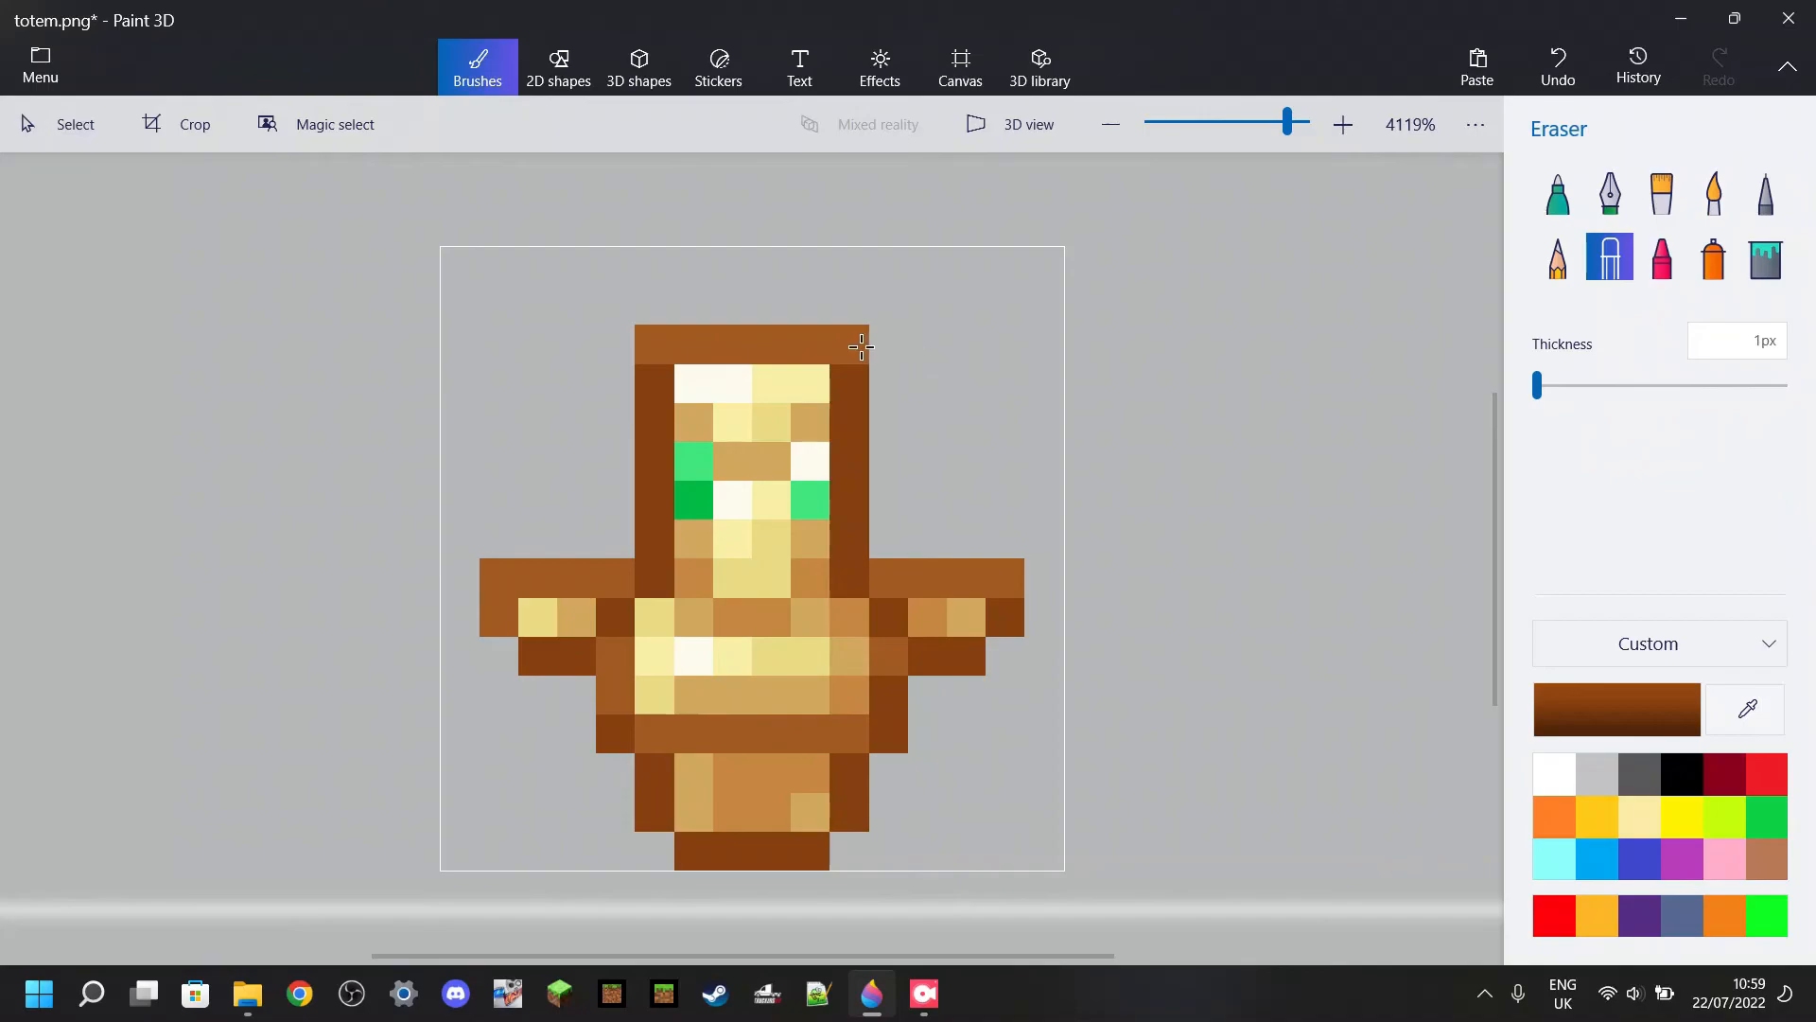
pyautogui.click(653, 344)
pyautogui.click(655, 380)
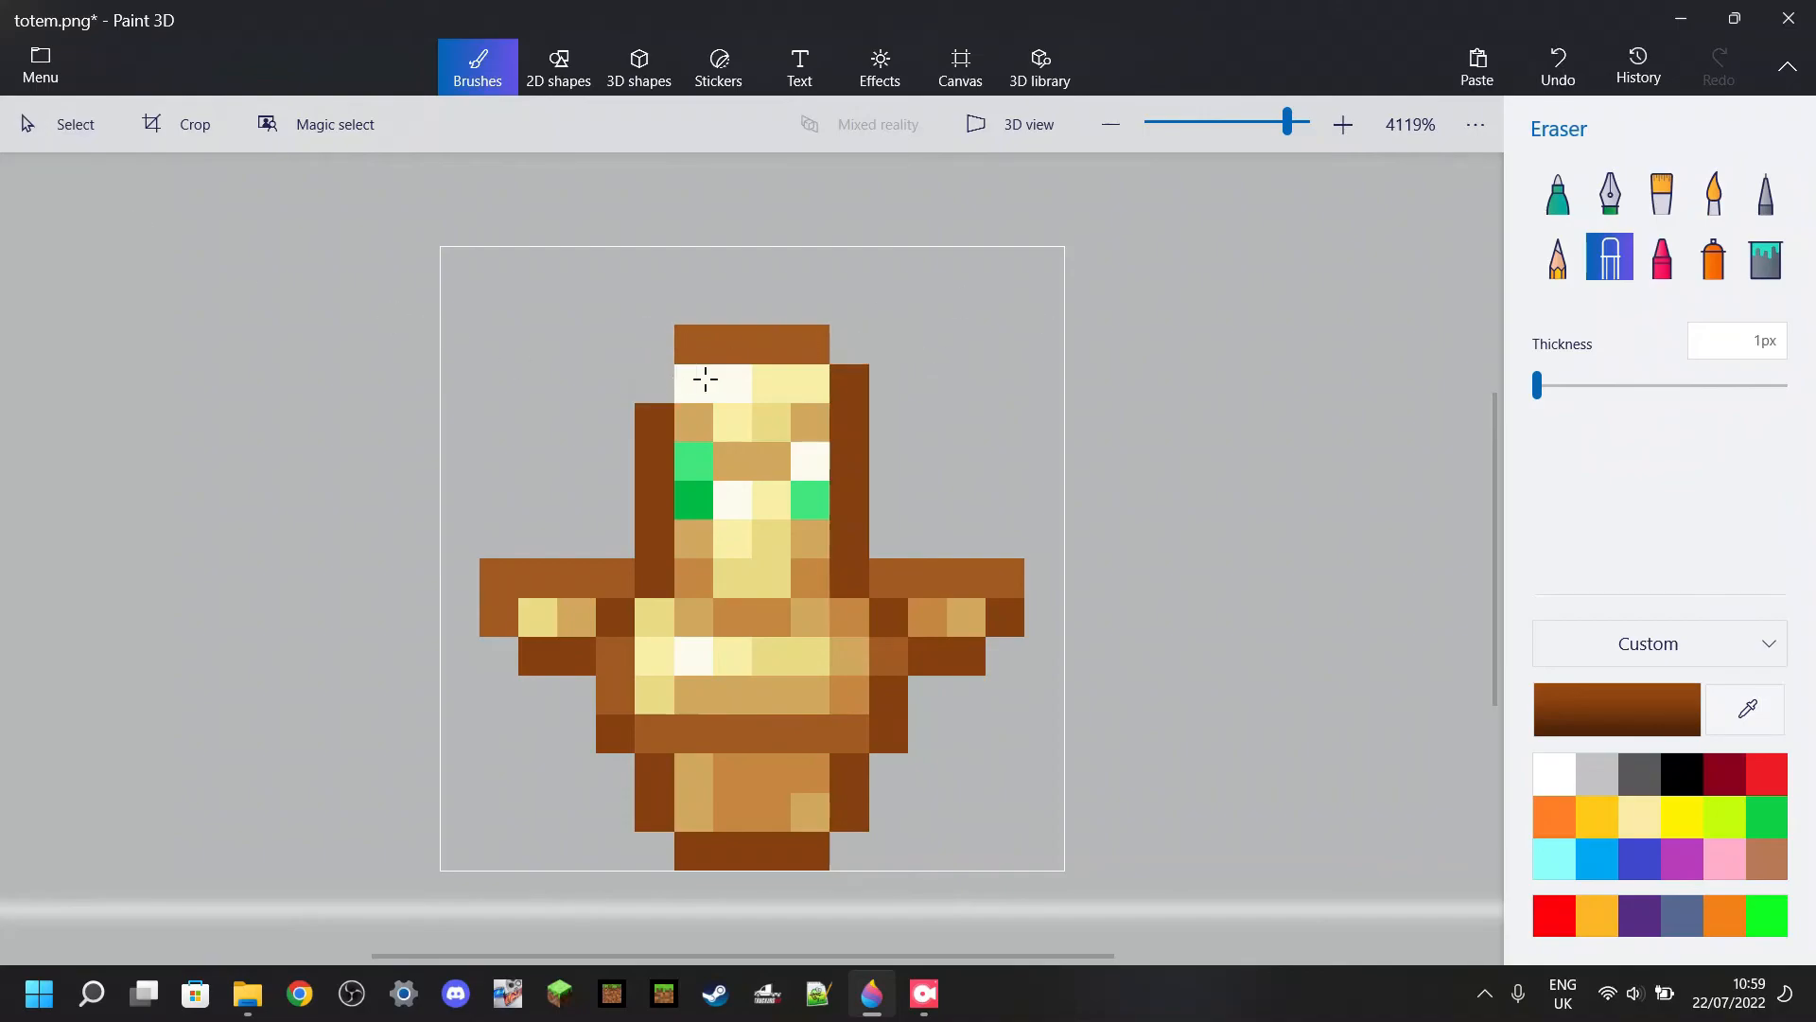
pyautogui.click(845, 380)
# Move the 4 × 1 px brown strip atop the totem's head down by one pixel.
pyautogui.click(59, 124)
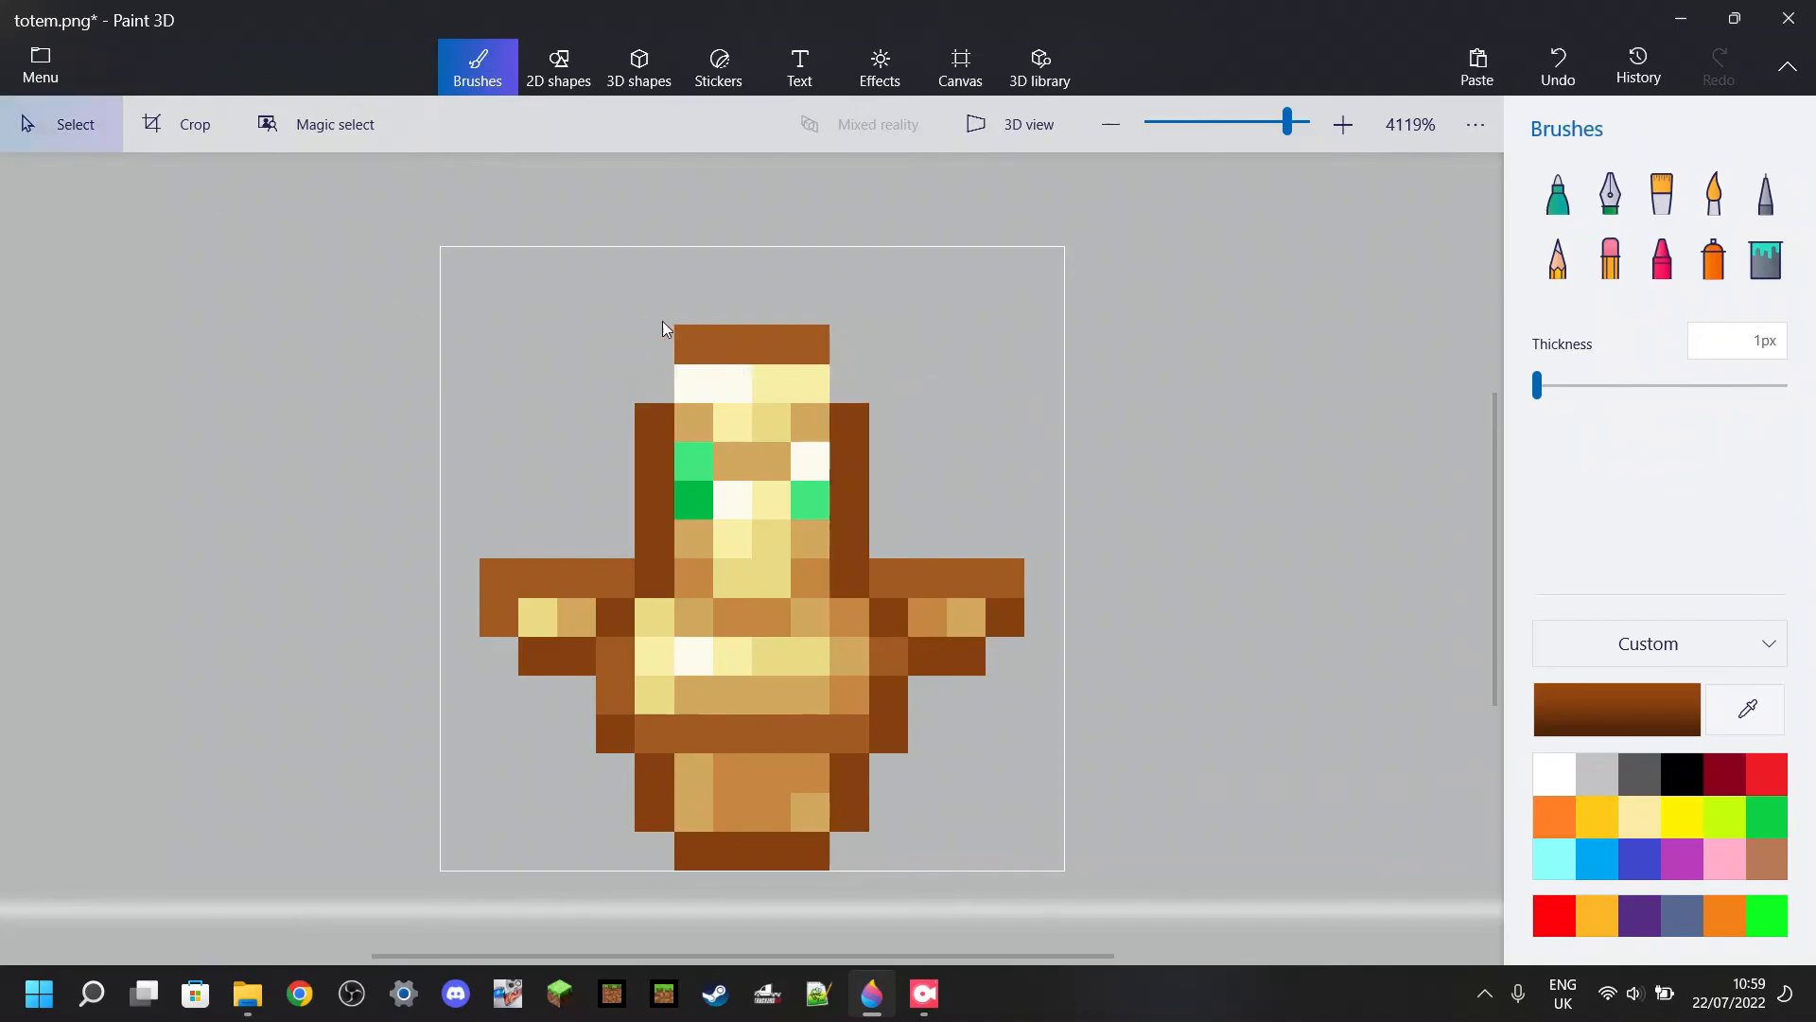
pyautogui.moveTo(662, 321)
pyautogui.mouseDown()
pyautogui.moveTo(814, 356)
pyautogui.moveTo(747, 380)
pyautogui.mouseUp()
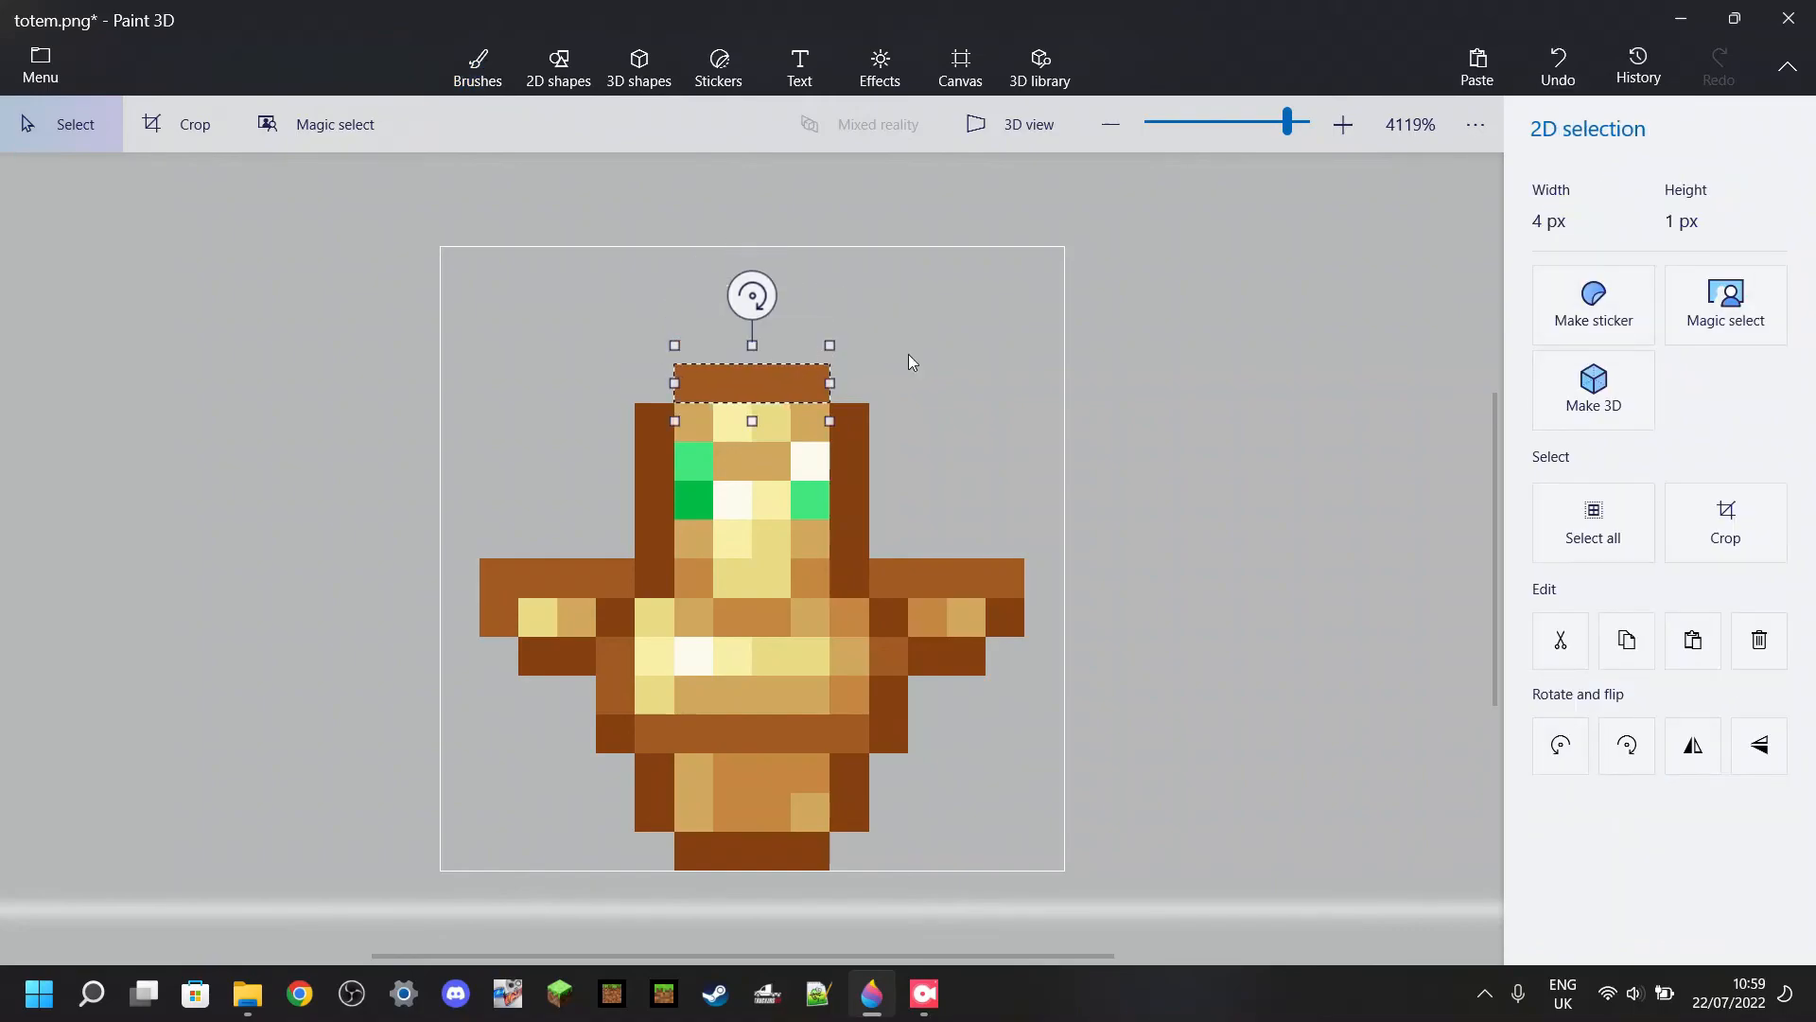
pyautogui.click(1031, 424)
# Sample the tan colour just below the left eye and set the Pixel pen to 1 px thickness.
pyautogui.click(1745, 709)
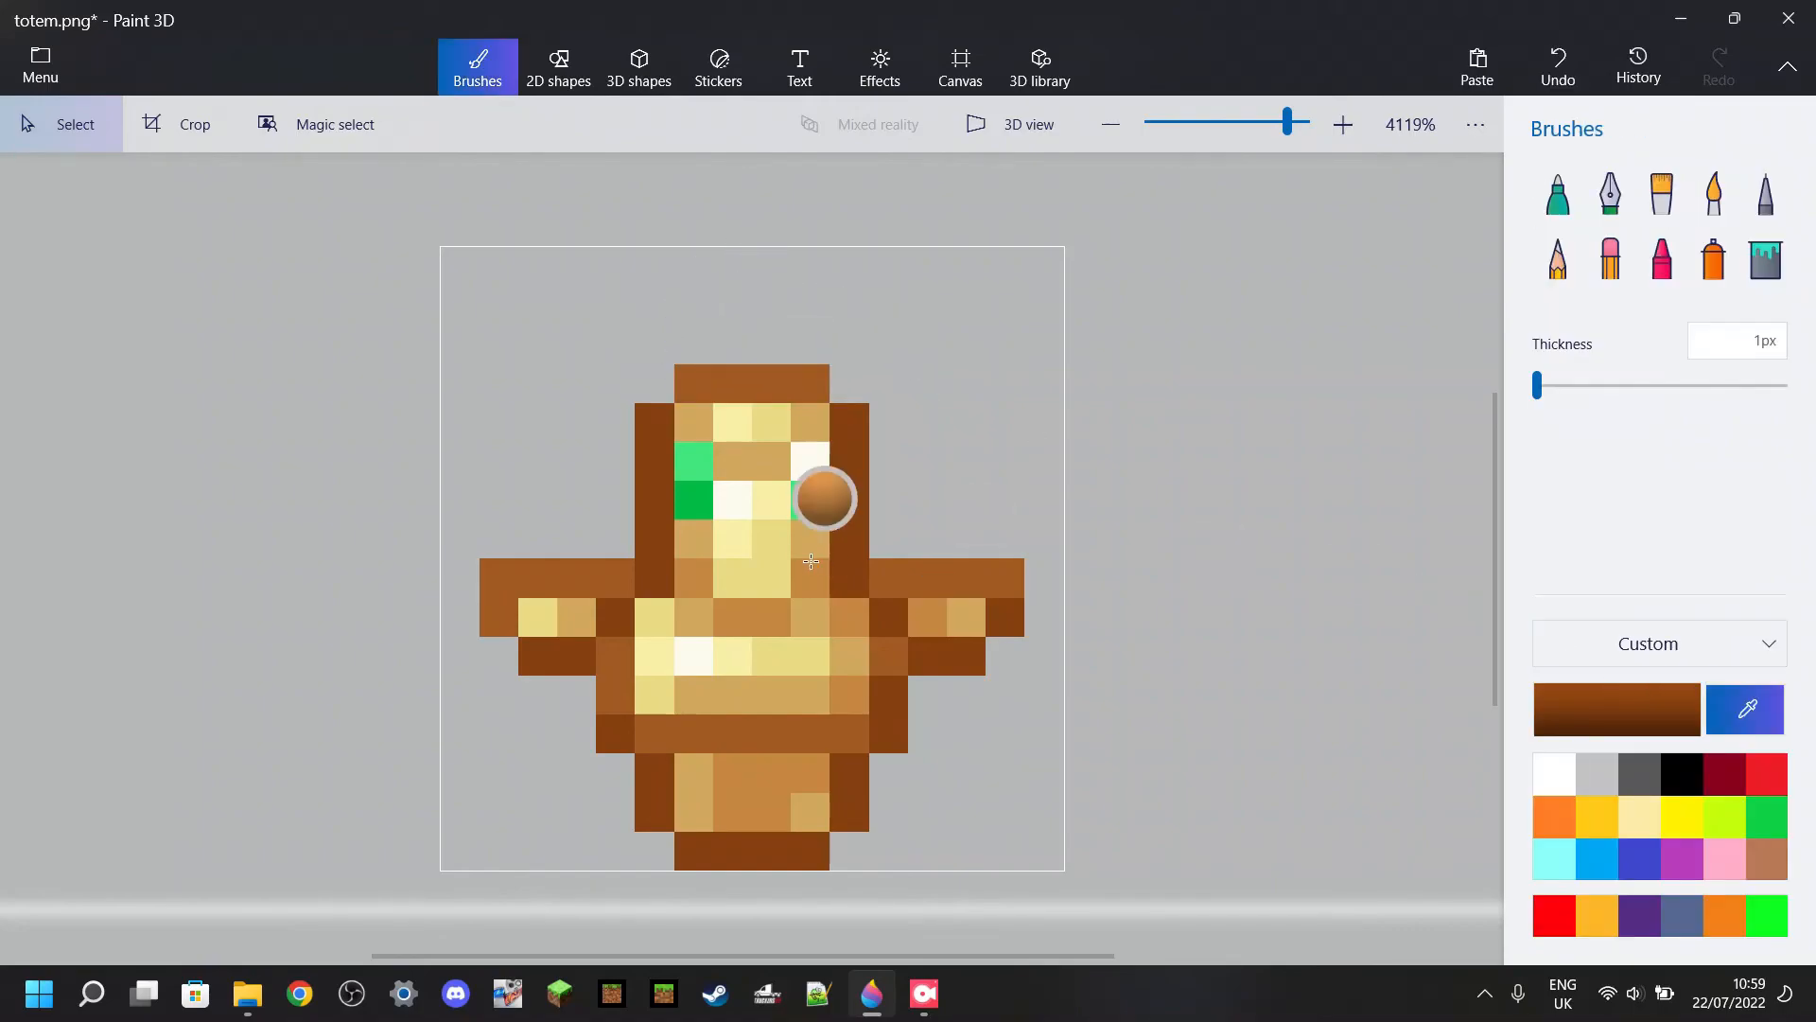
pyautogui.click(702, 532)
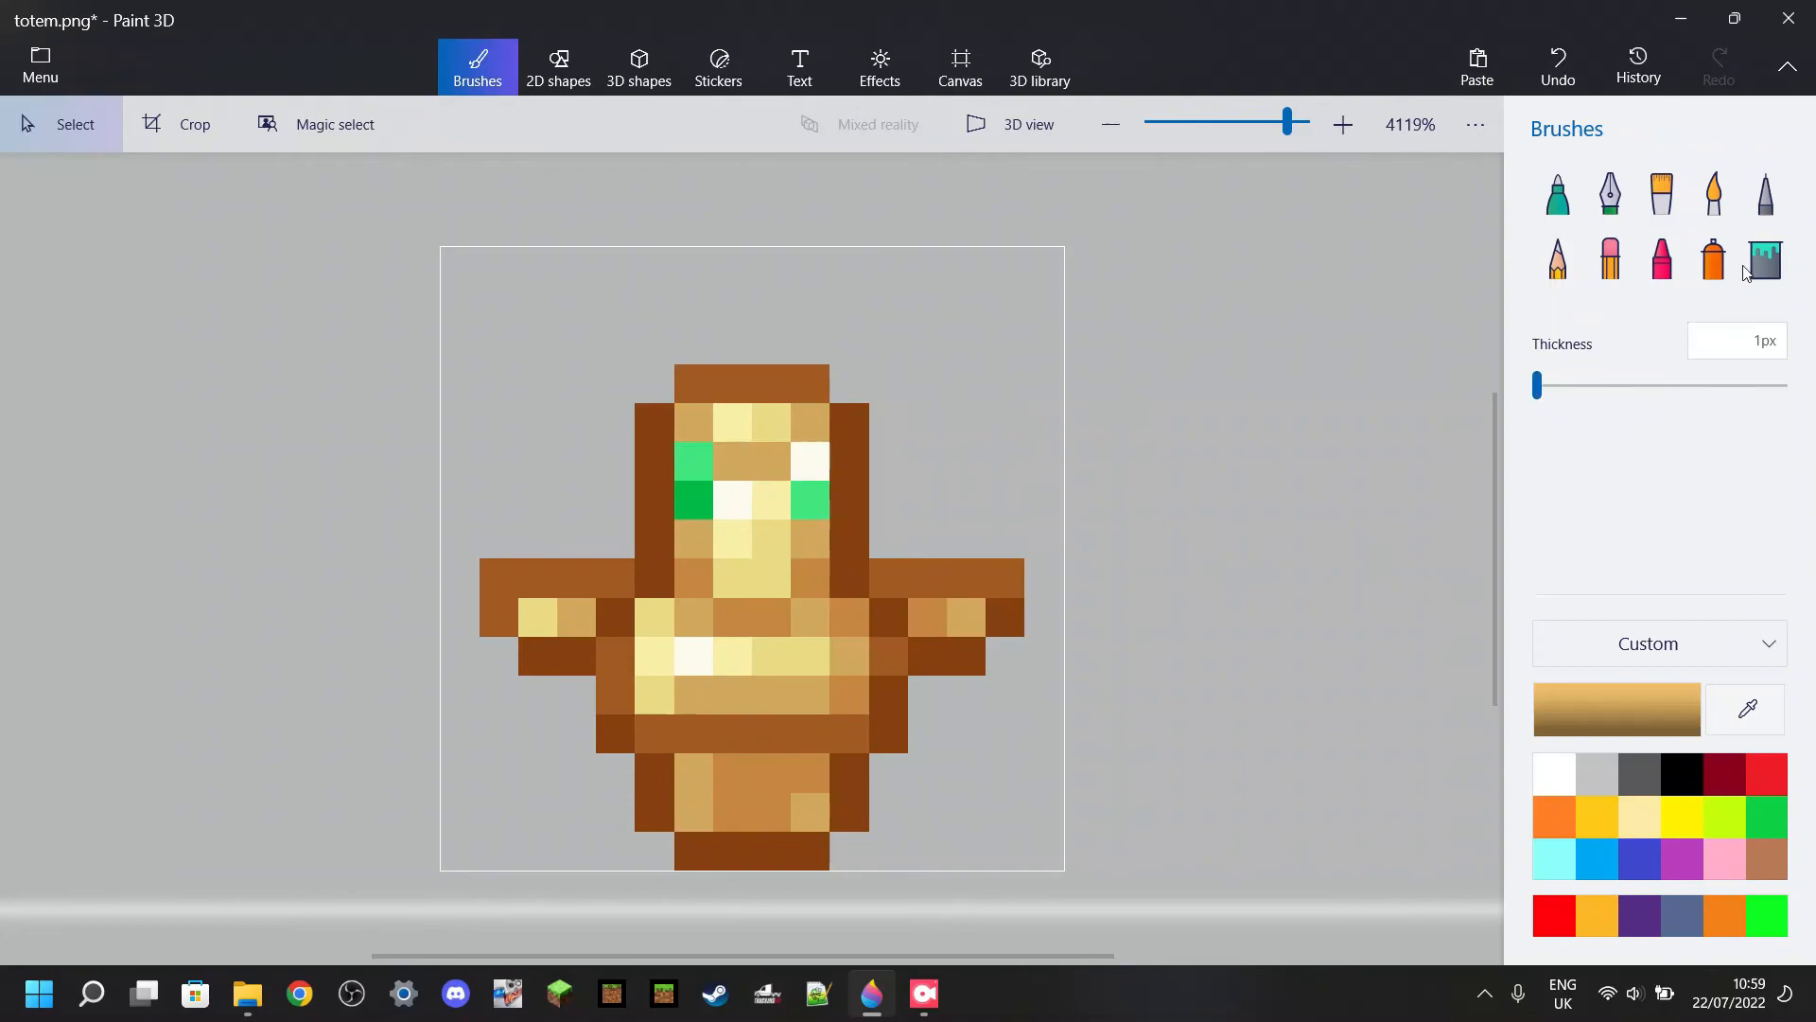
pyautogui.click(1765, 193)
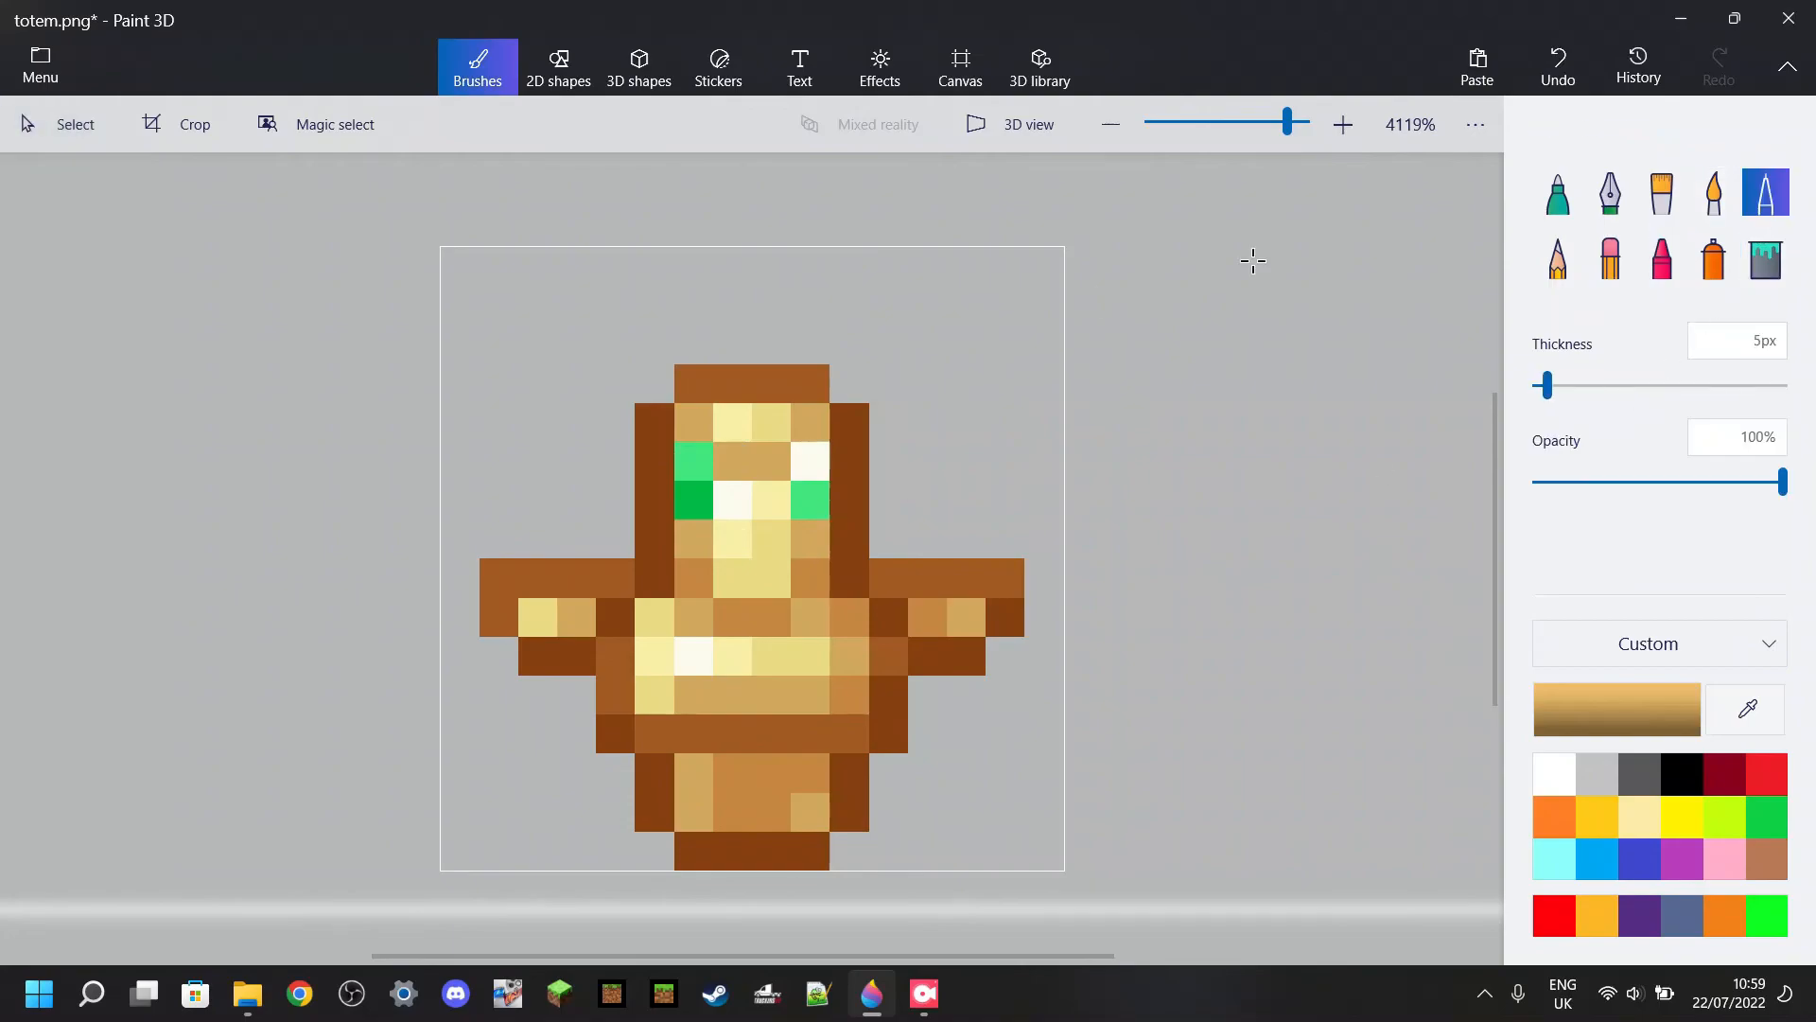
pyautogui.click(811, 495)
pyautogui.click(1558, 66)
pyautogui.moveTo(1556, 386); pyautogui.dragTo(1532, 386)
# Try painting the lower pixel of both eyes tan, and undo both strokes.
pyautogui.click(815, 500)
pyautogui.click(694, 500)
pyautogui.click(1558, 66)
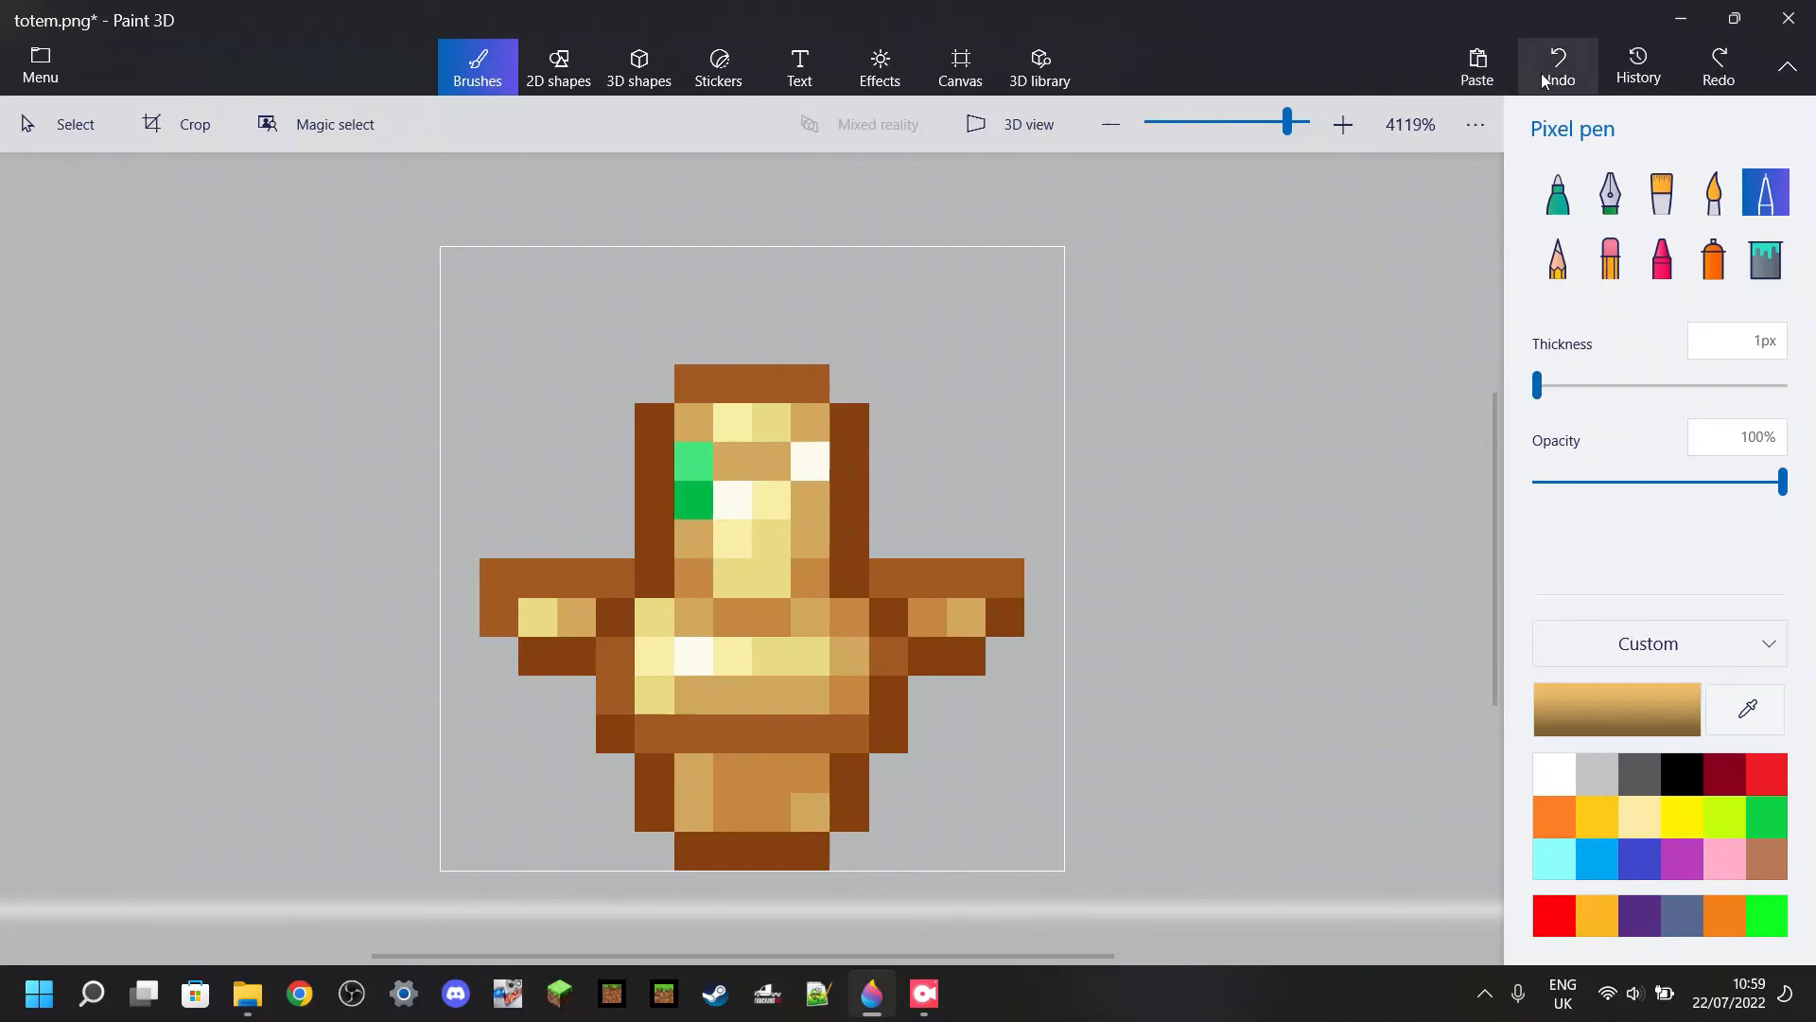
pyautogui.click(1558, 66)
# Paint the upper pixel of both eyes tan and recolour the right eye's green pixel with the left eye's darker green.
pyautogui.click(811, 461)
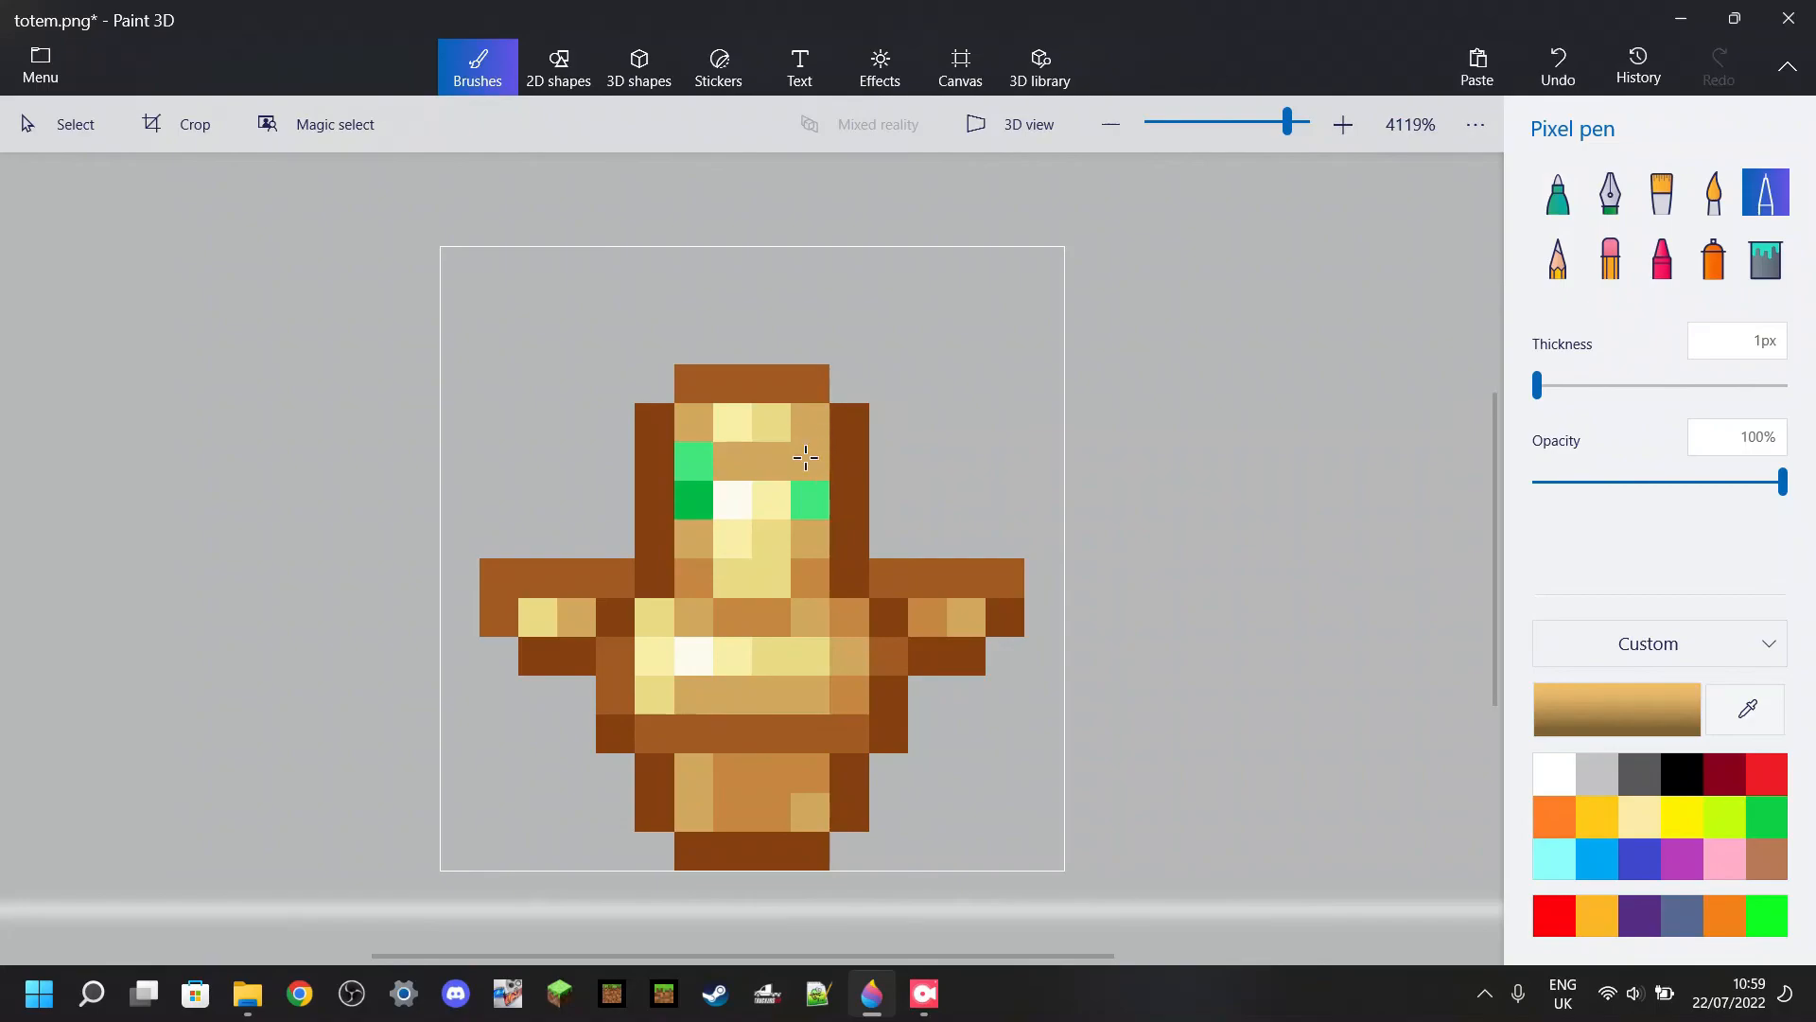
pyautogui.click(695, 460)
pyautogui.click(1748, 709)
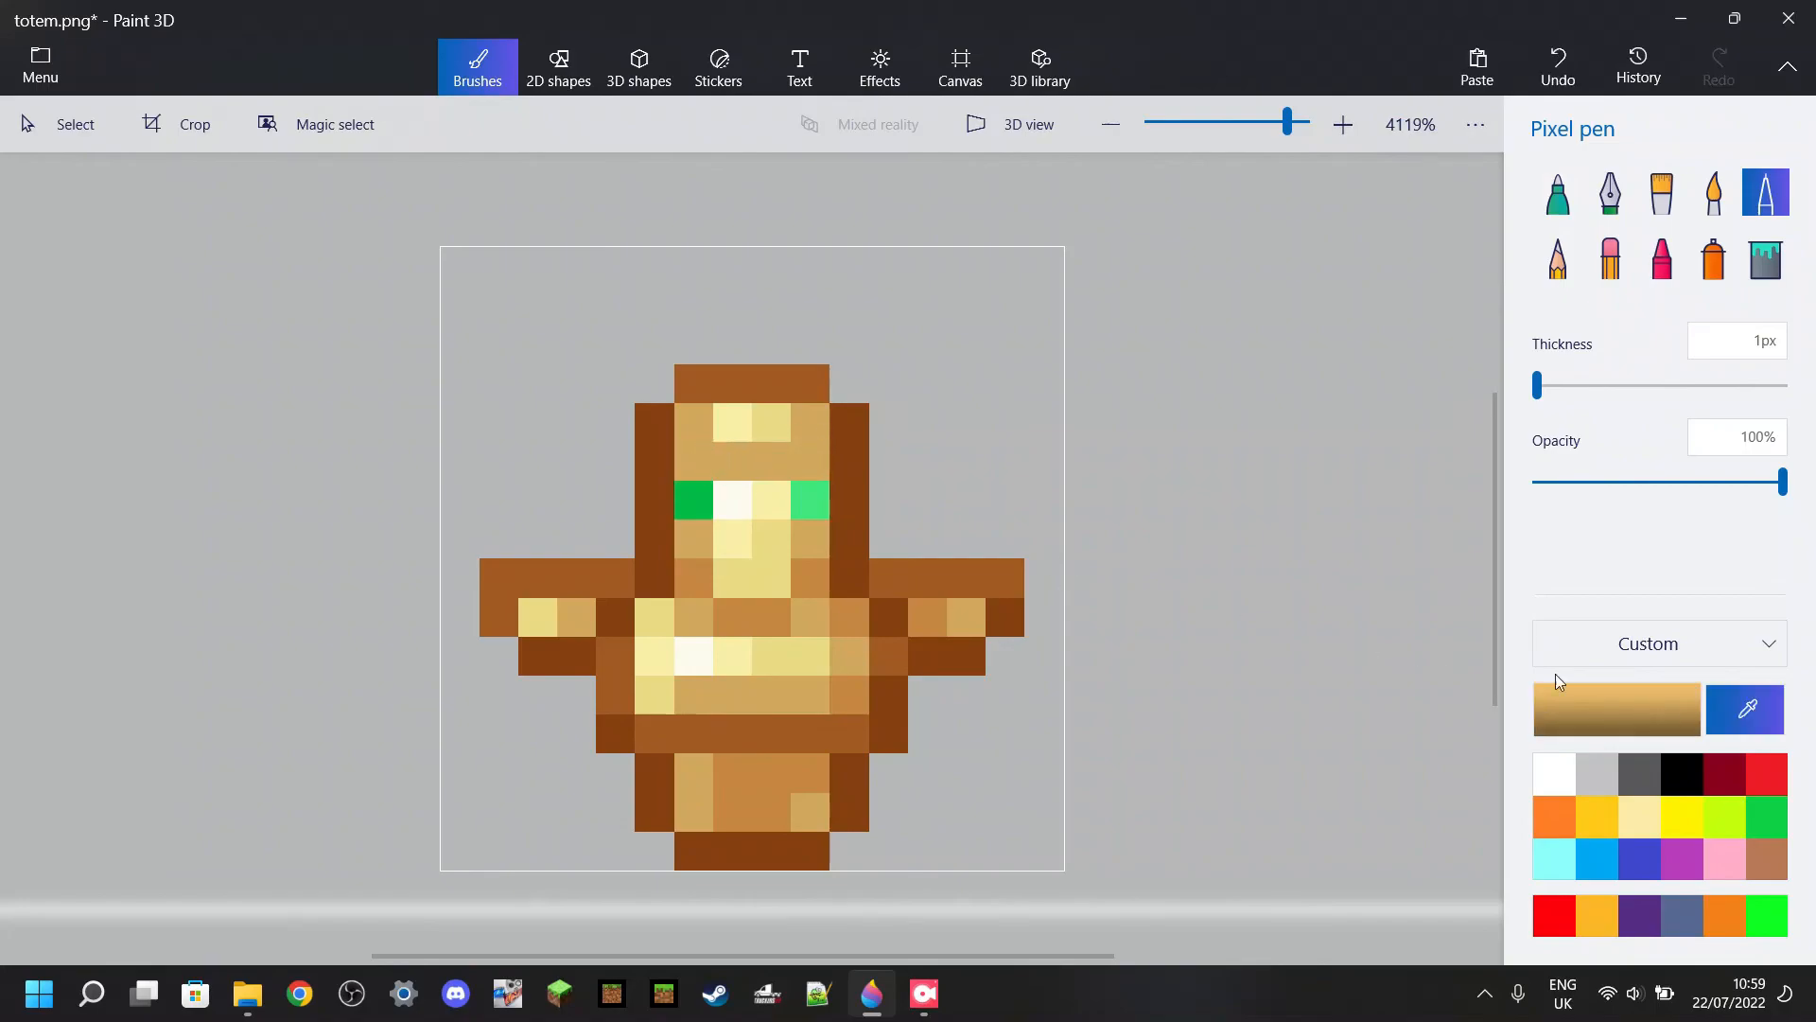
pyautogui.click(695, 500)
pyautogui.click(814, 504)
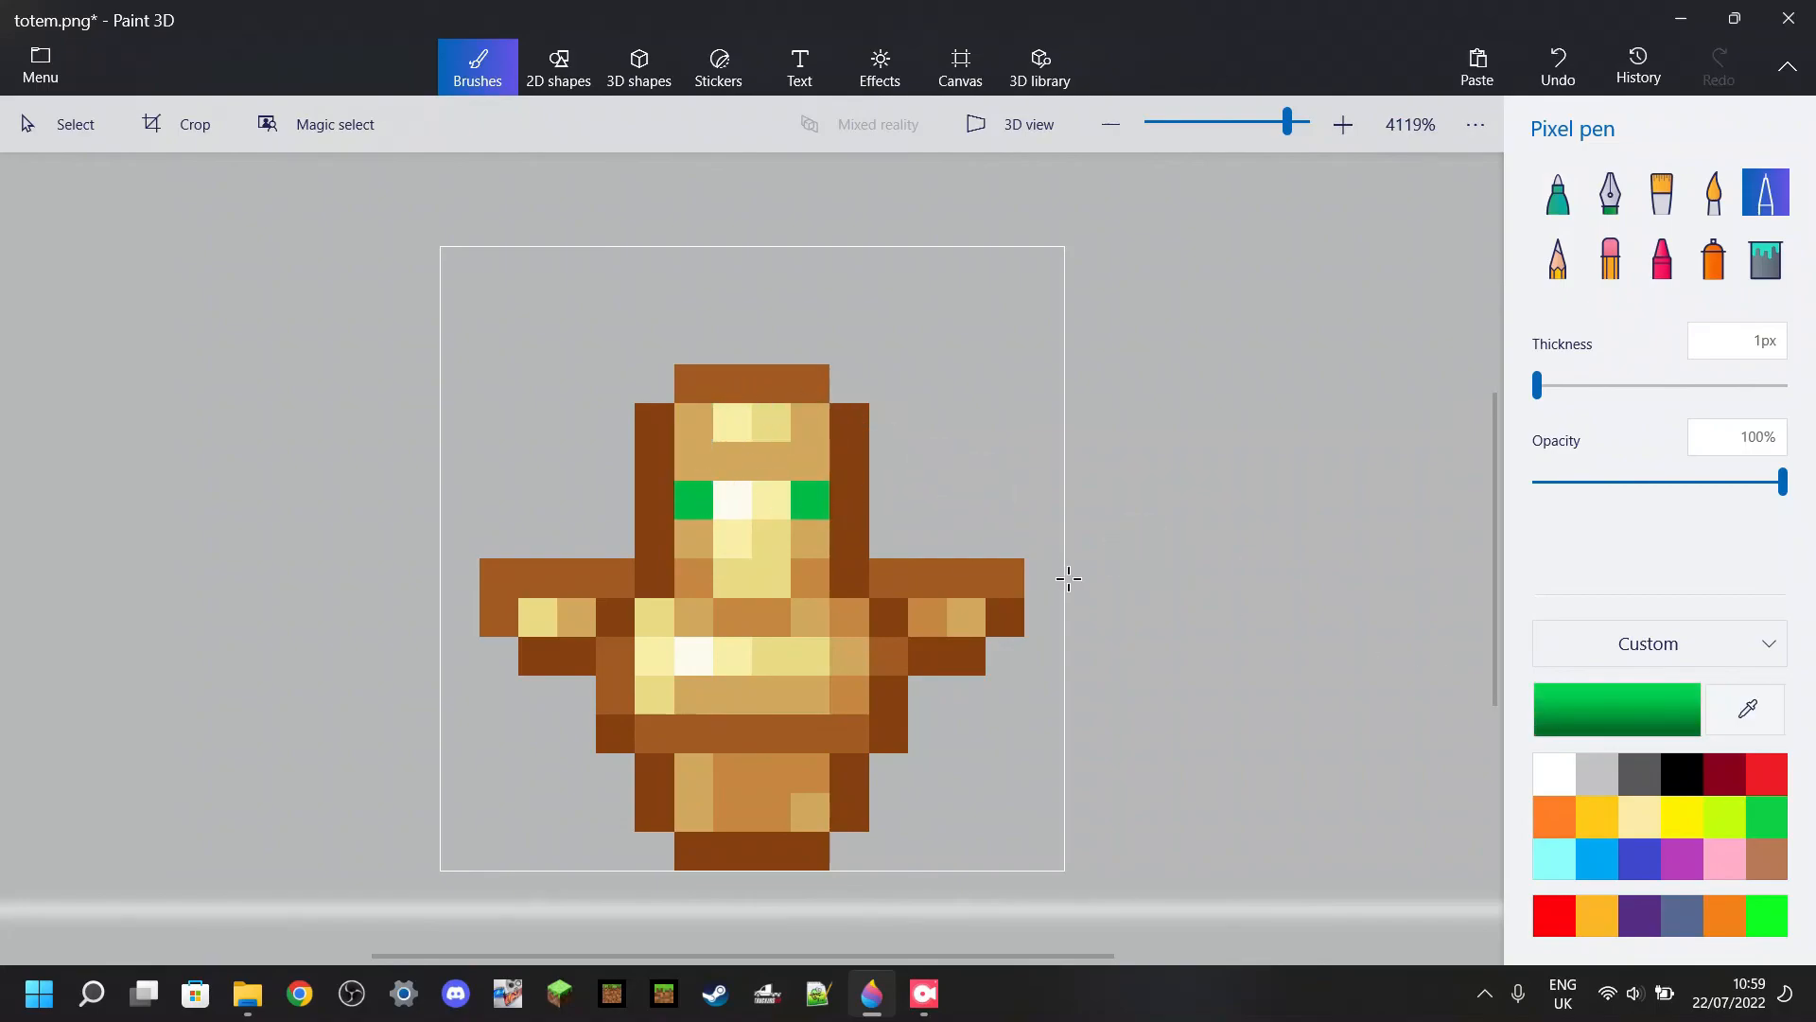
# Move the outer 1 × 2 px column of the totem's right-hand arm one pixel inward.
pyautogui.click(1747, 712)
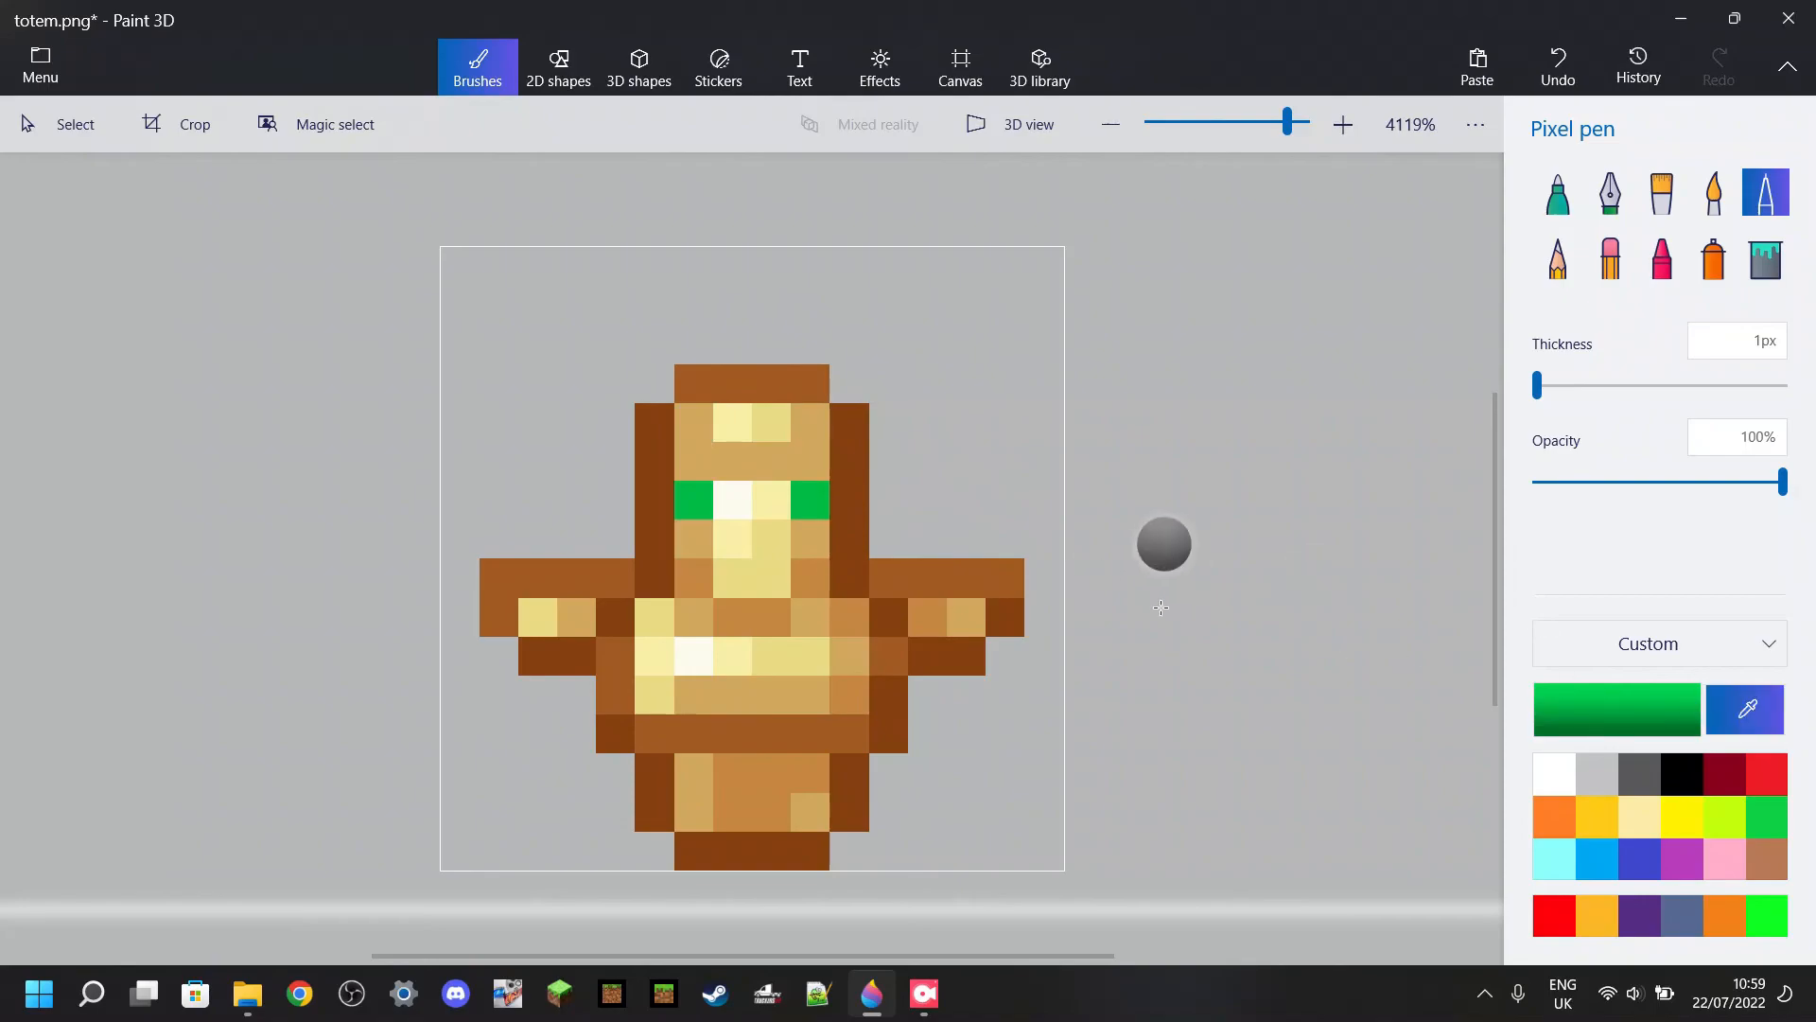
pyautogui.click(1275, 520)
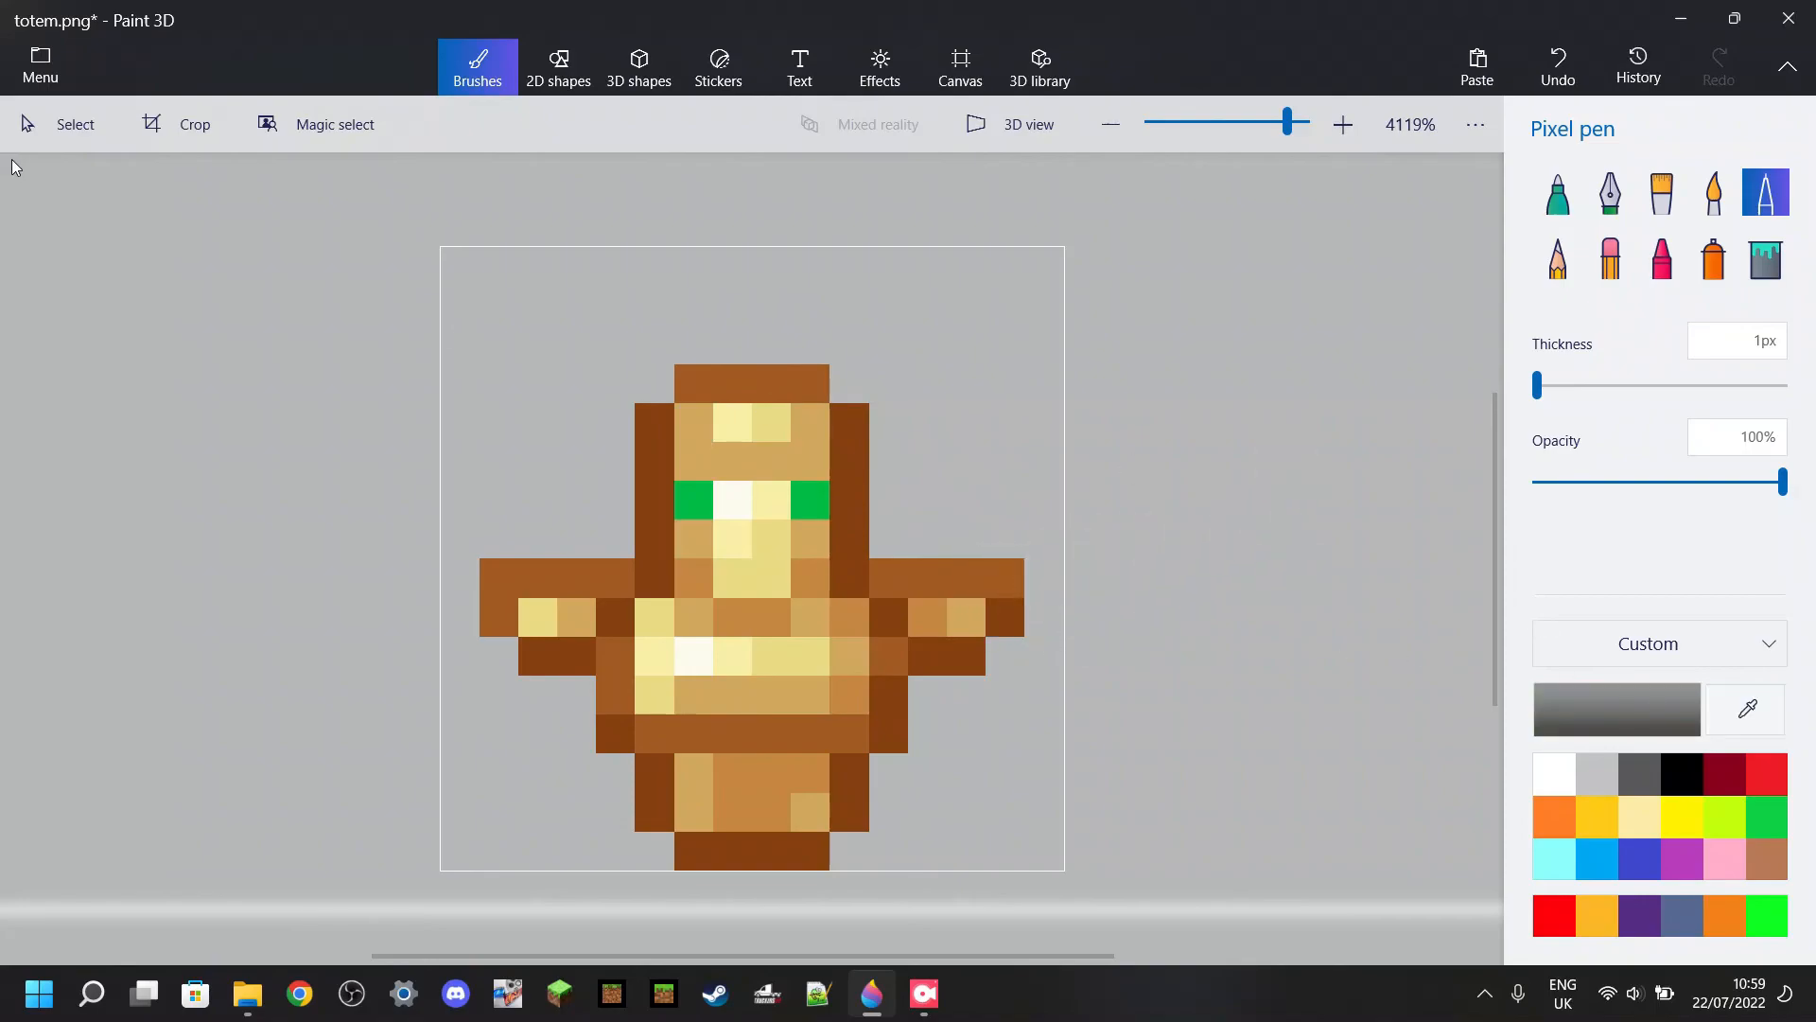
pyautogui.click(24, 132)
pyautogui.moveTo(988, 571)
pyautogui.mouseDown()
pyautogui.moveTo(1020, 630)
pyautogui.moveTo(966, 596)
pyautogui.mouseUp()
pyautogui.click(1419, 482)
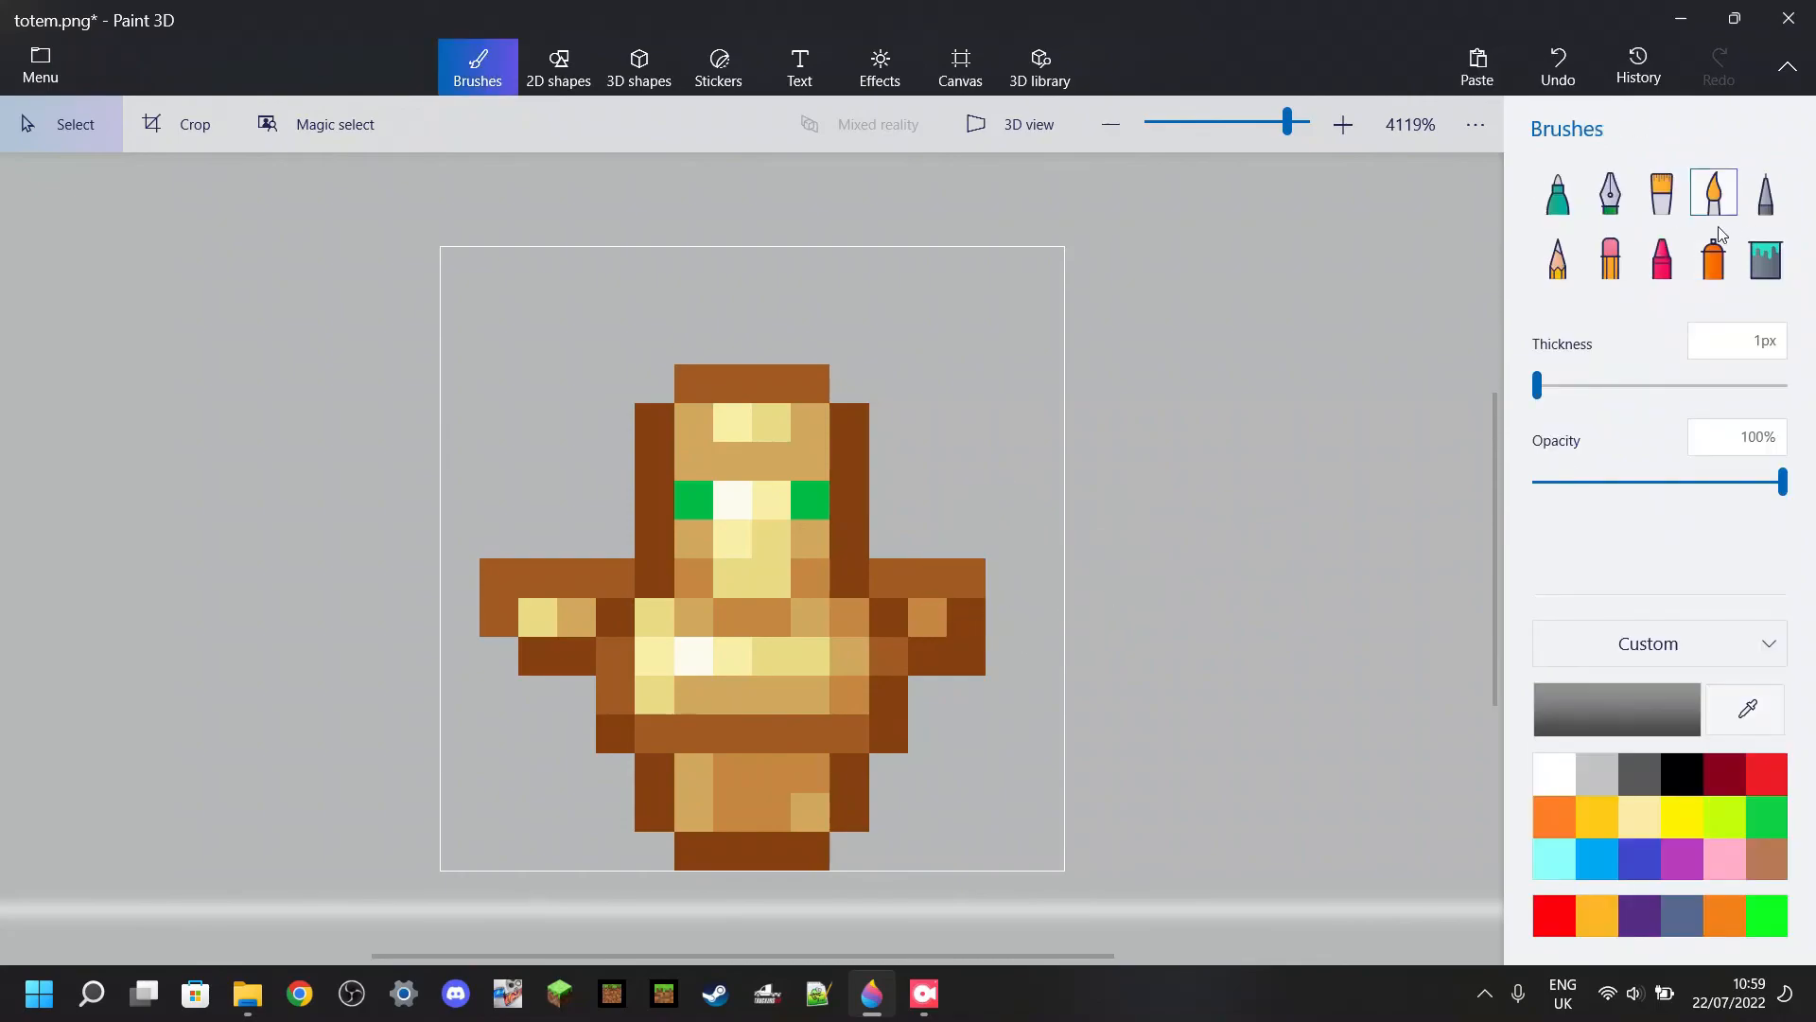
# Erase the outermost bottom pixel beneath each of the totem's arms.
pyautogui.click(1610, 256)
pyautogui.click(973, 659)
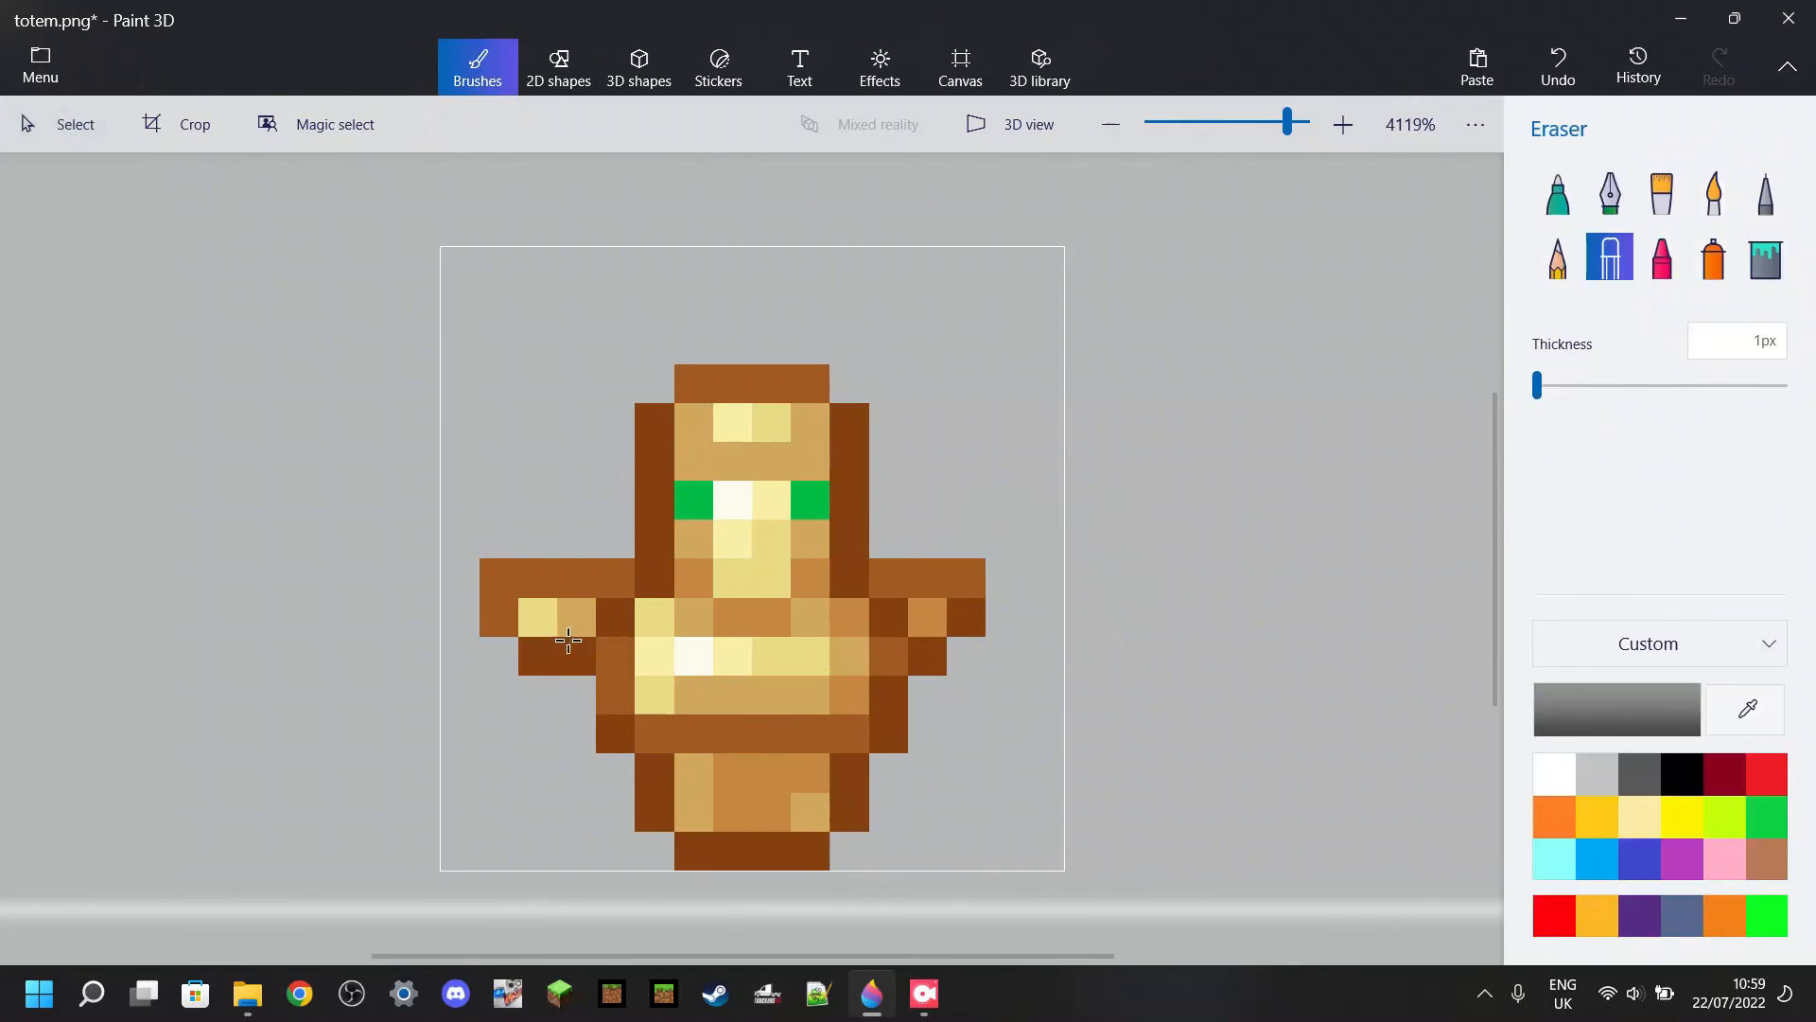
pyautogui.click(532, 655)
# Move the left-hand arm's outer 1 × 2 px column one pixel inward and select the shortened arm.
pyautogui.click(57, 124)
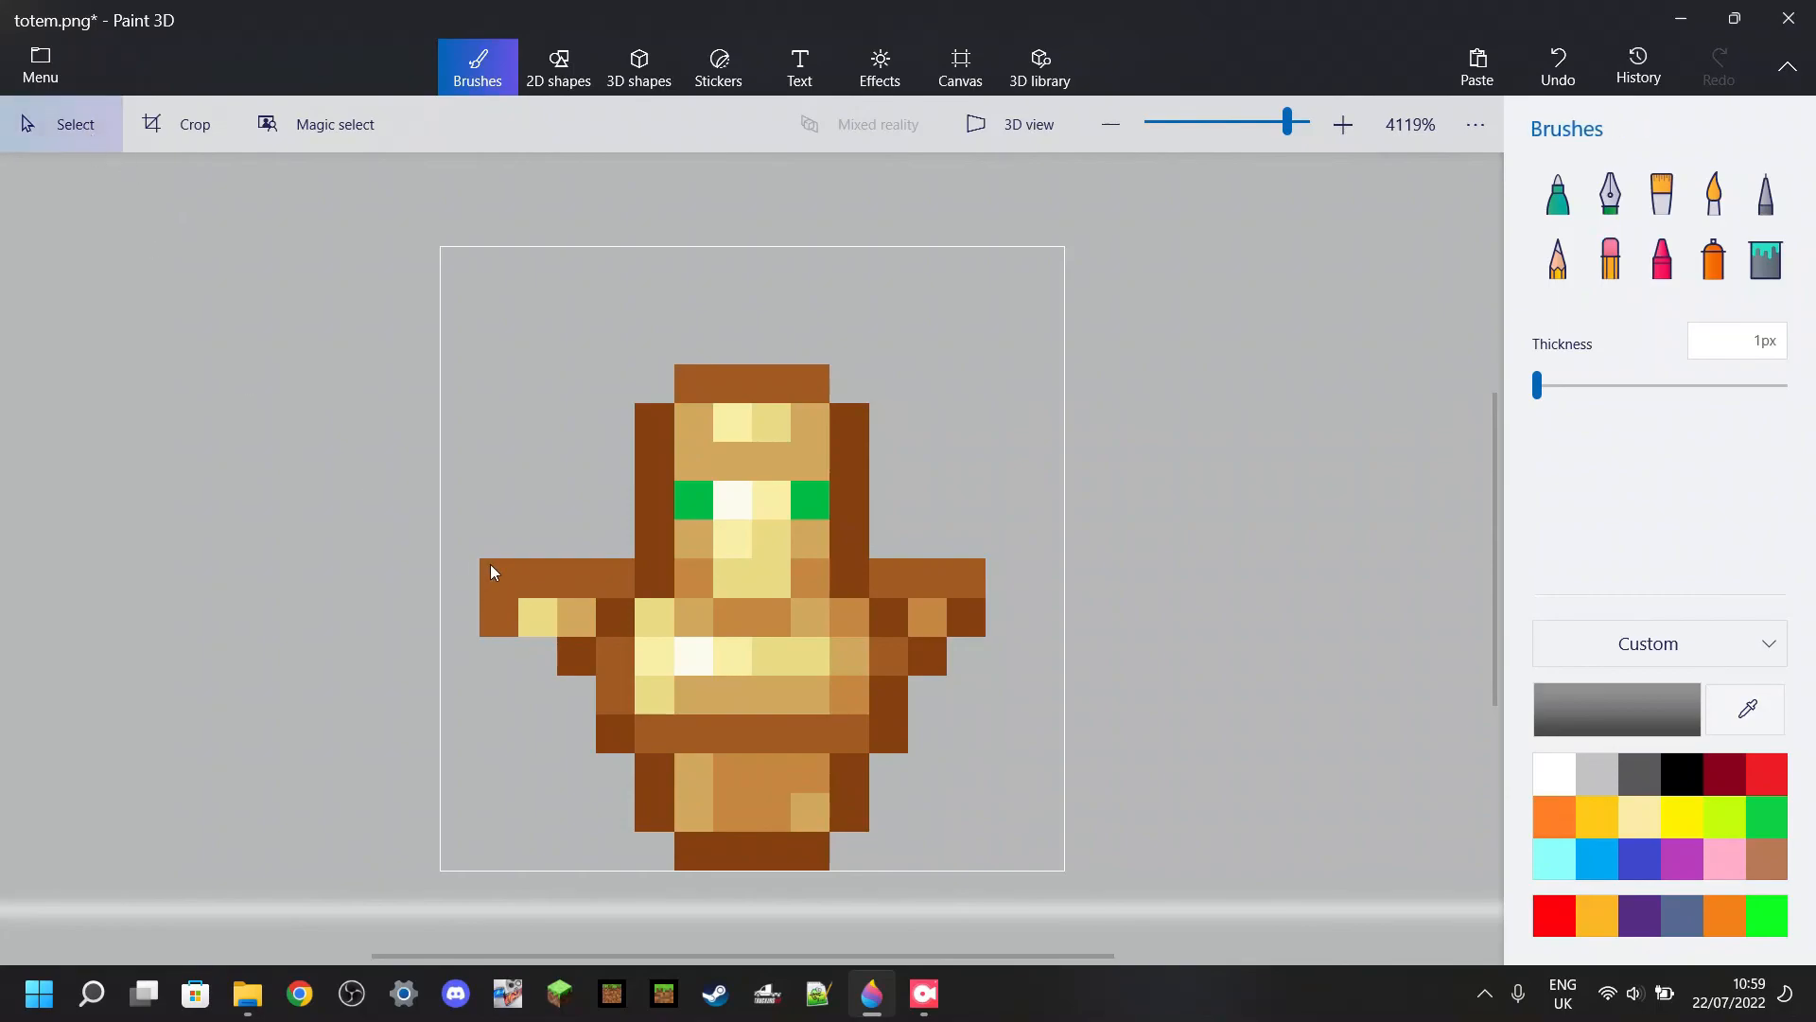
pyautogui.moveTo(484, 565)
pyautogui.mouseDown()
pyautogui.moveTo(514, 619)
pyautogui.moveTo(554, 619)
pyautogui.mouseUp()
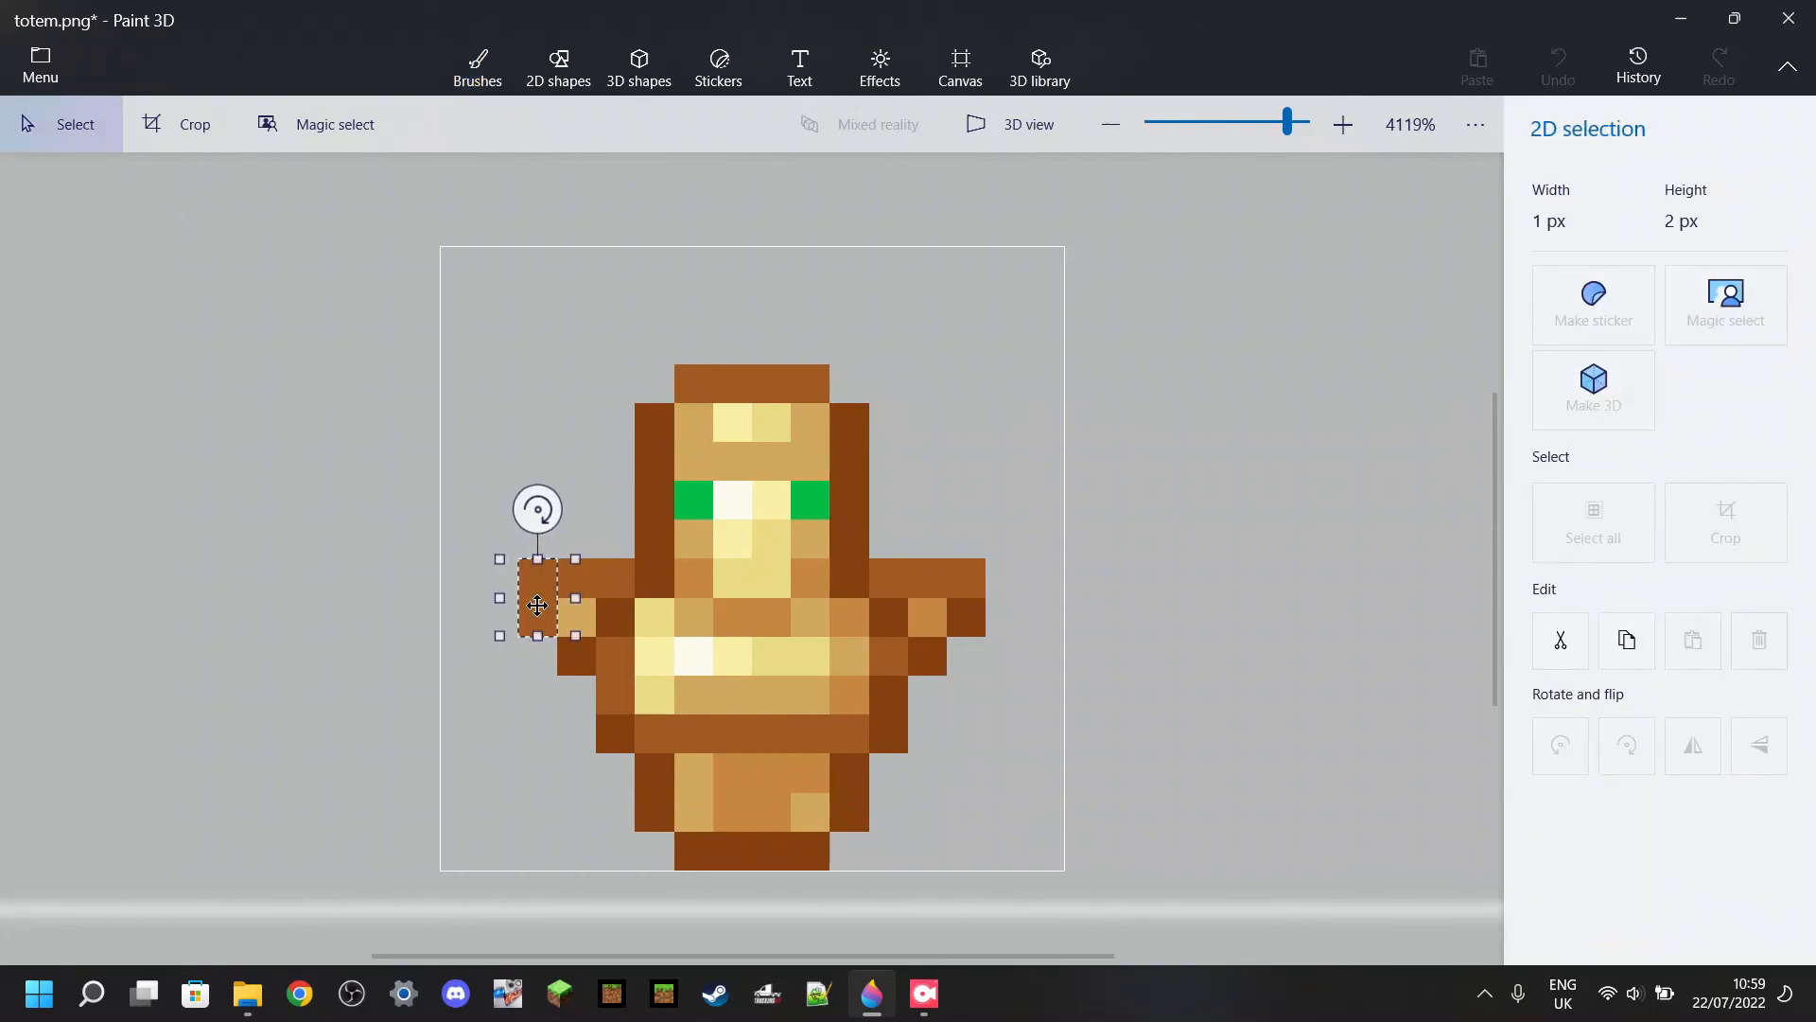
pyautogui.click(571, 429)
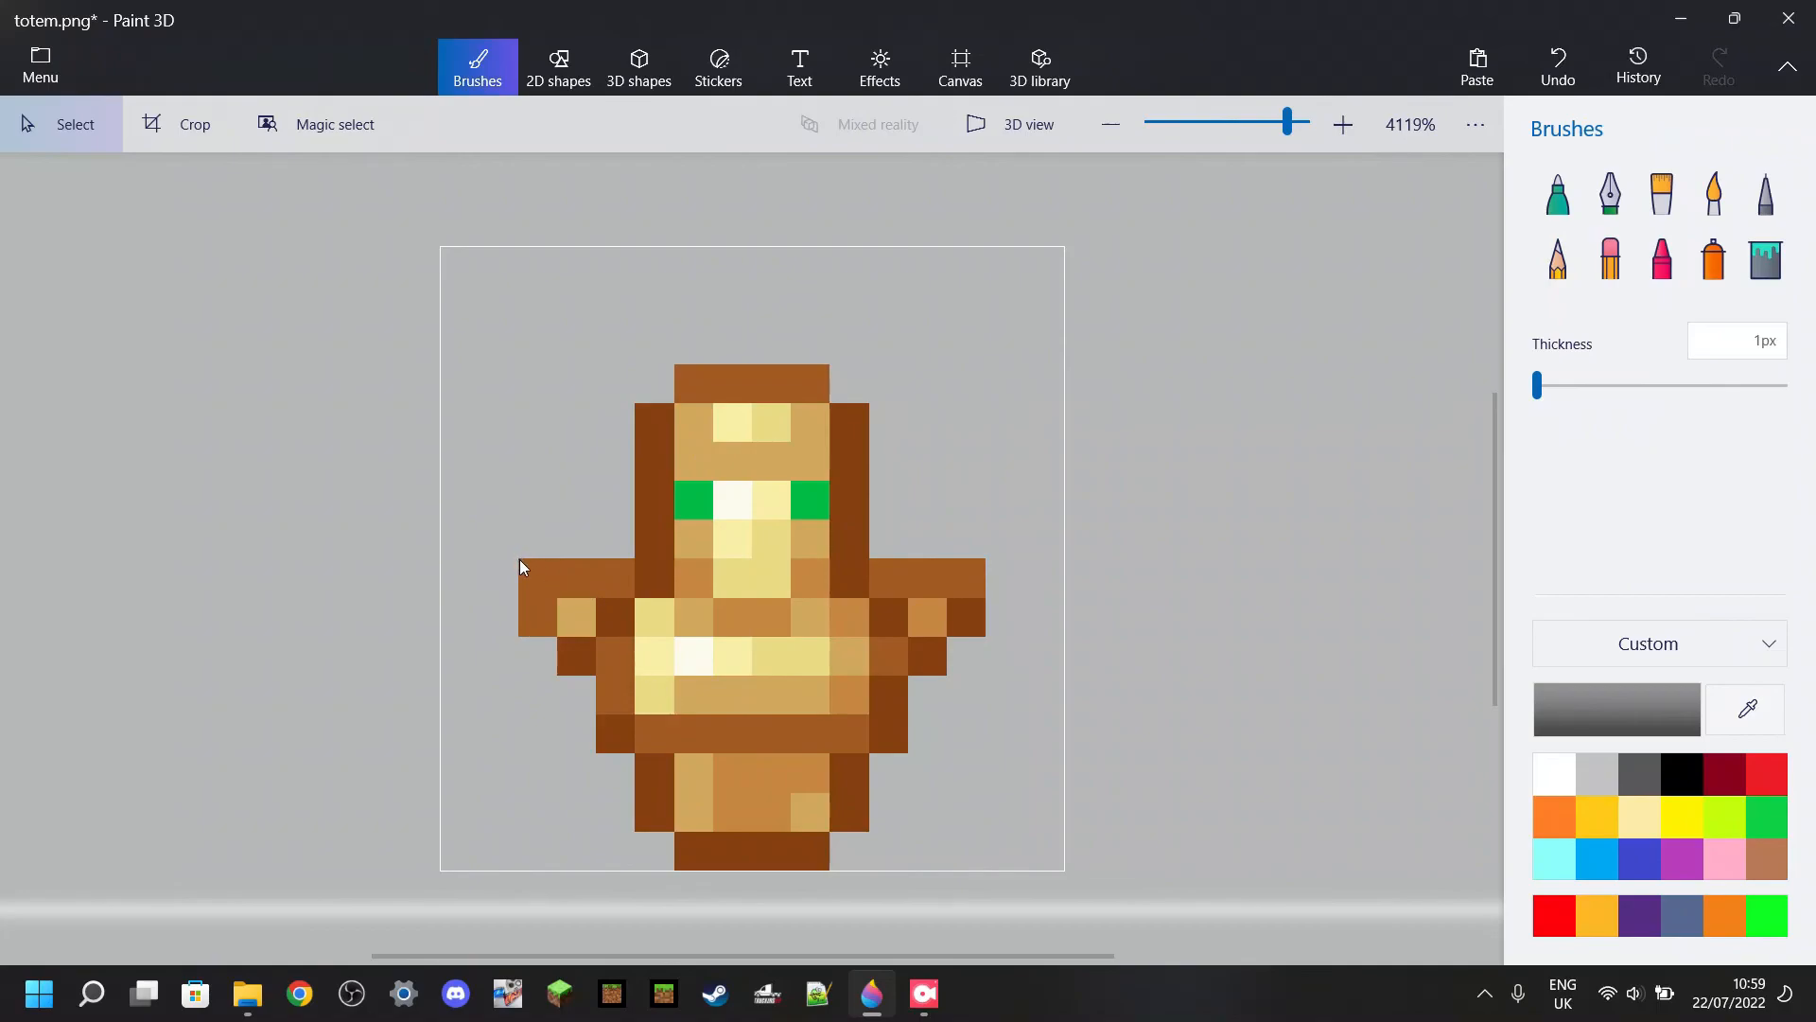
pyautogui.moveTo(520, 559); pyautogui.dragTo(634, 713)
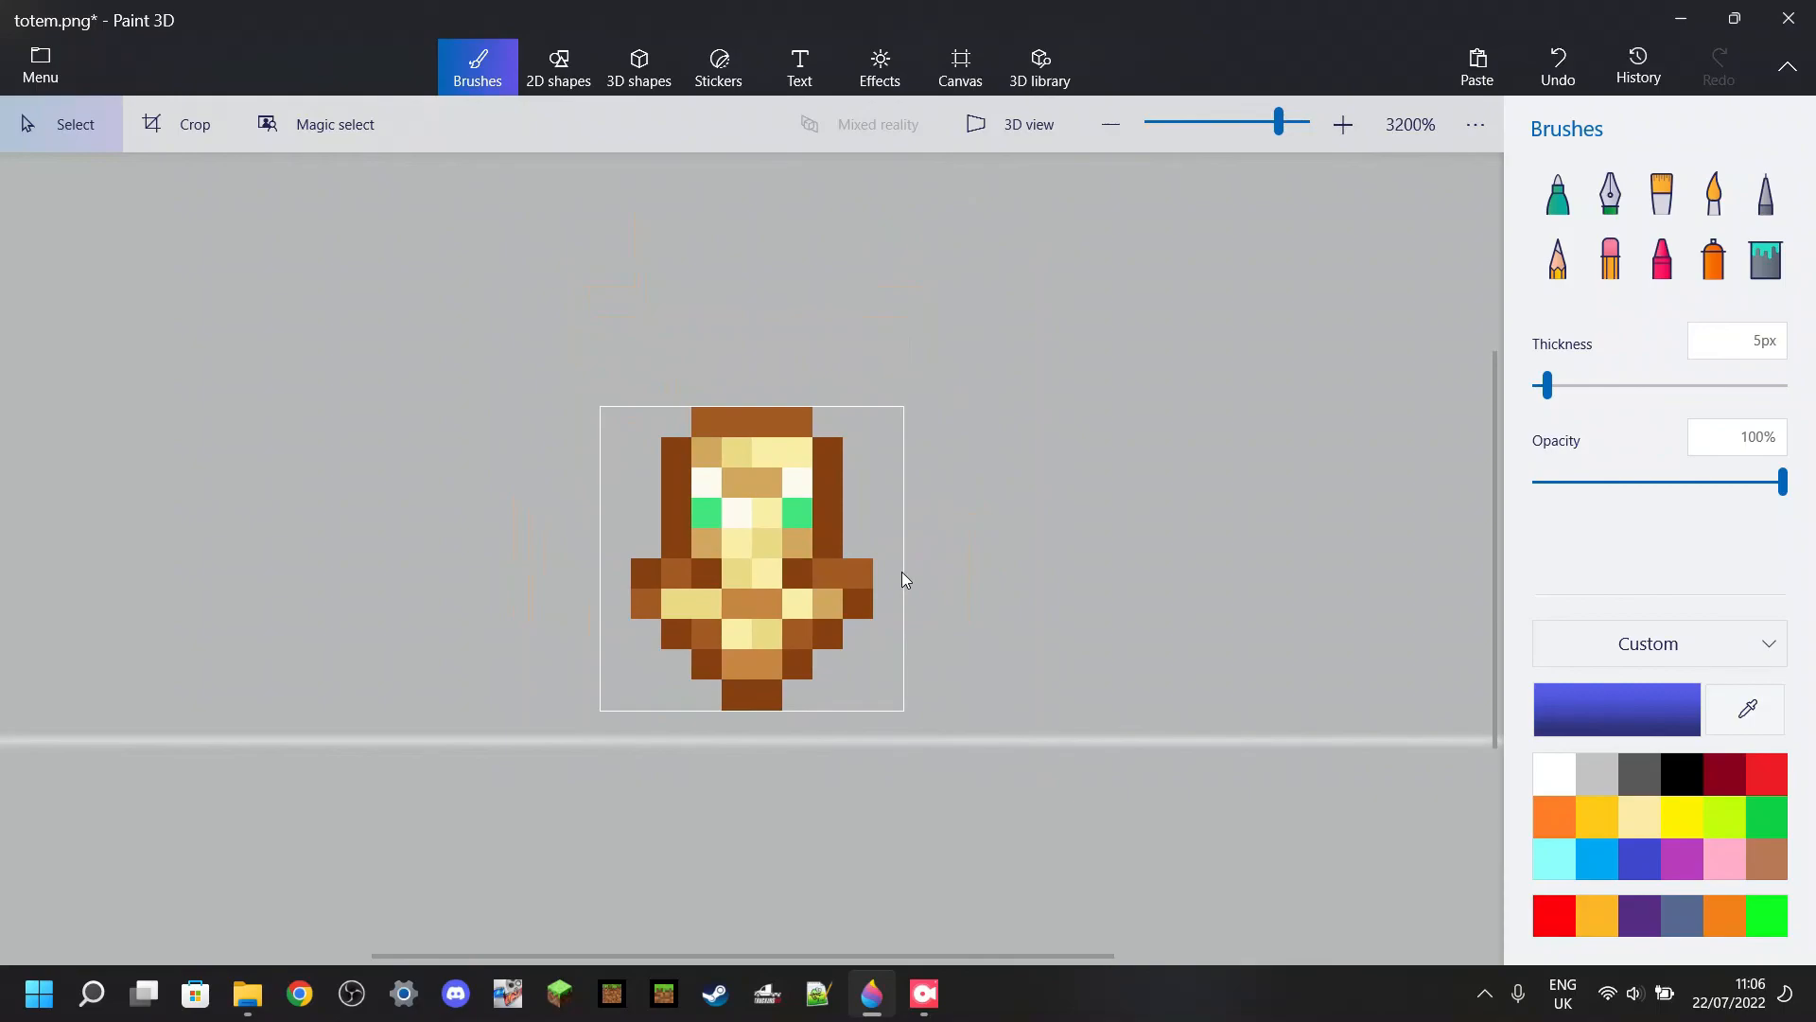
# Save the finished, smaller totem.png.
pyautogui.hotkey('ctrl', 's')
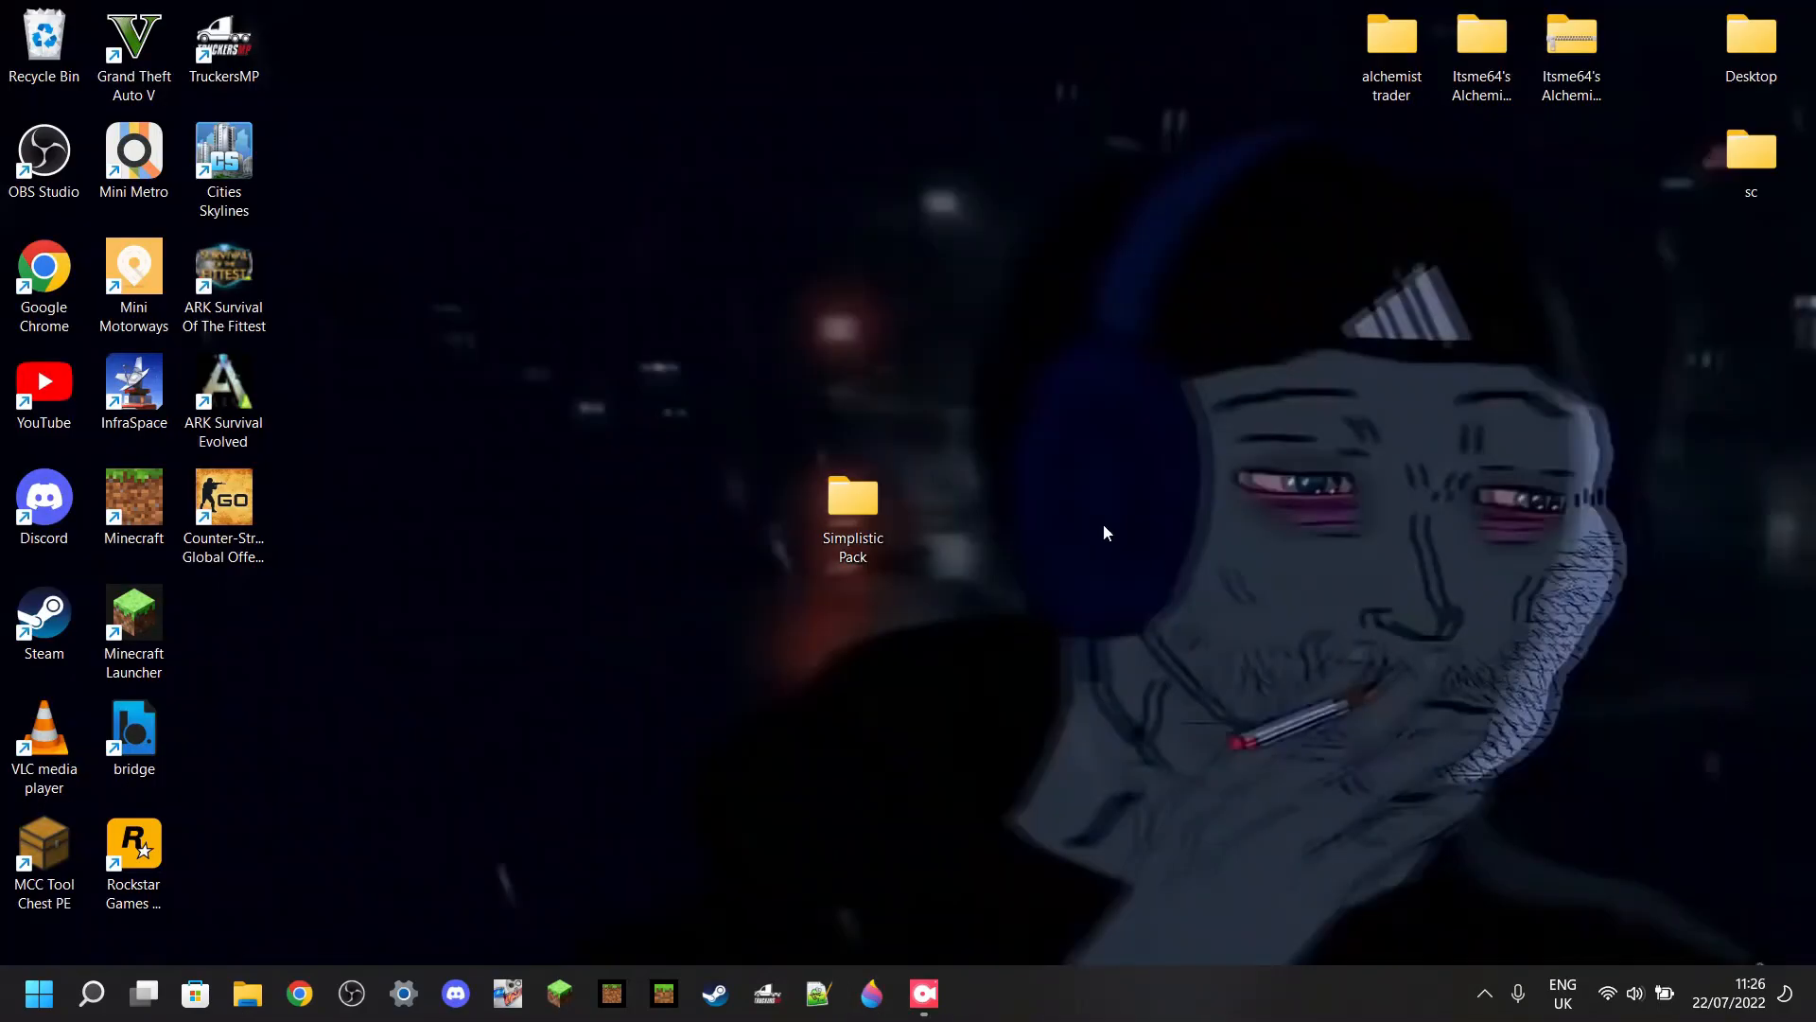
# Compress the Simplistic Pack folder to a zip file and change the archive's extension to mcpack, accepting the extension change.
pyautogui.rightClick(855, 497)
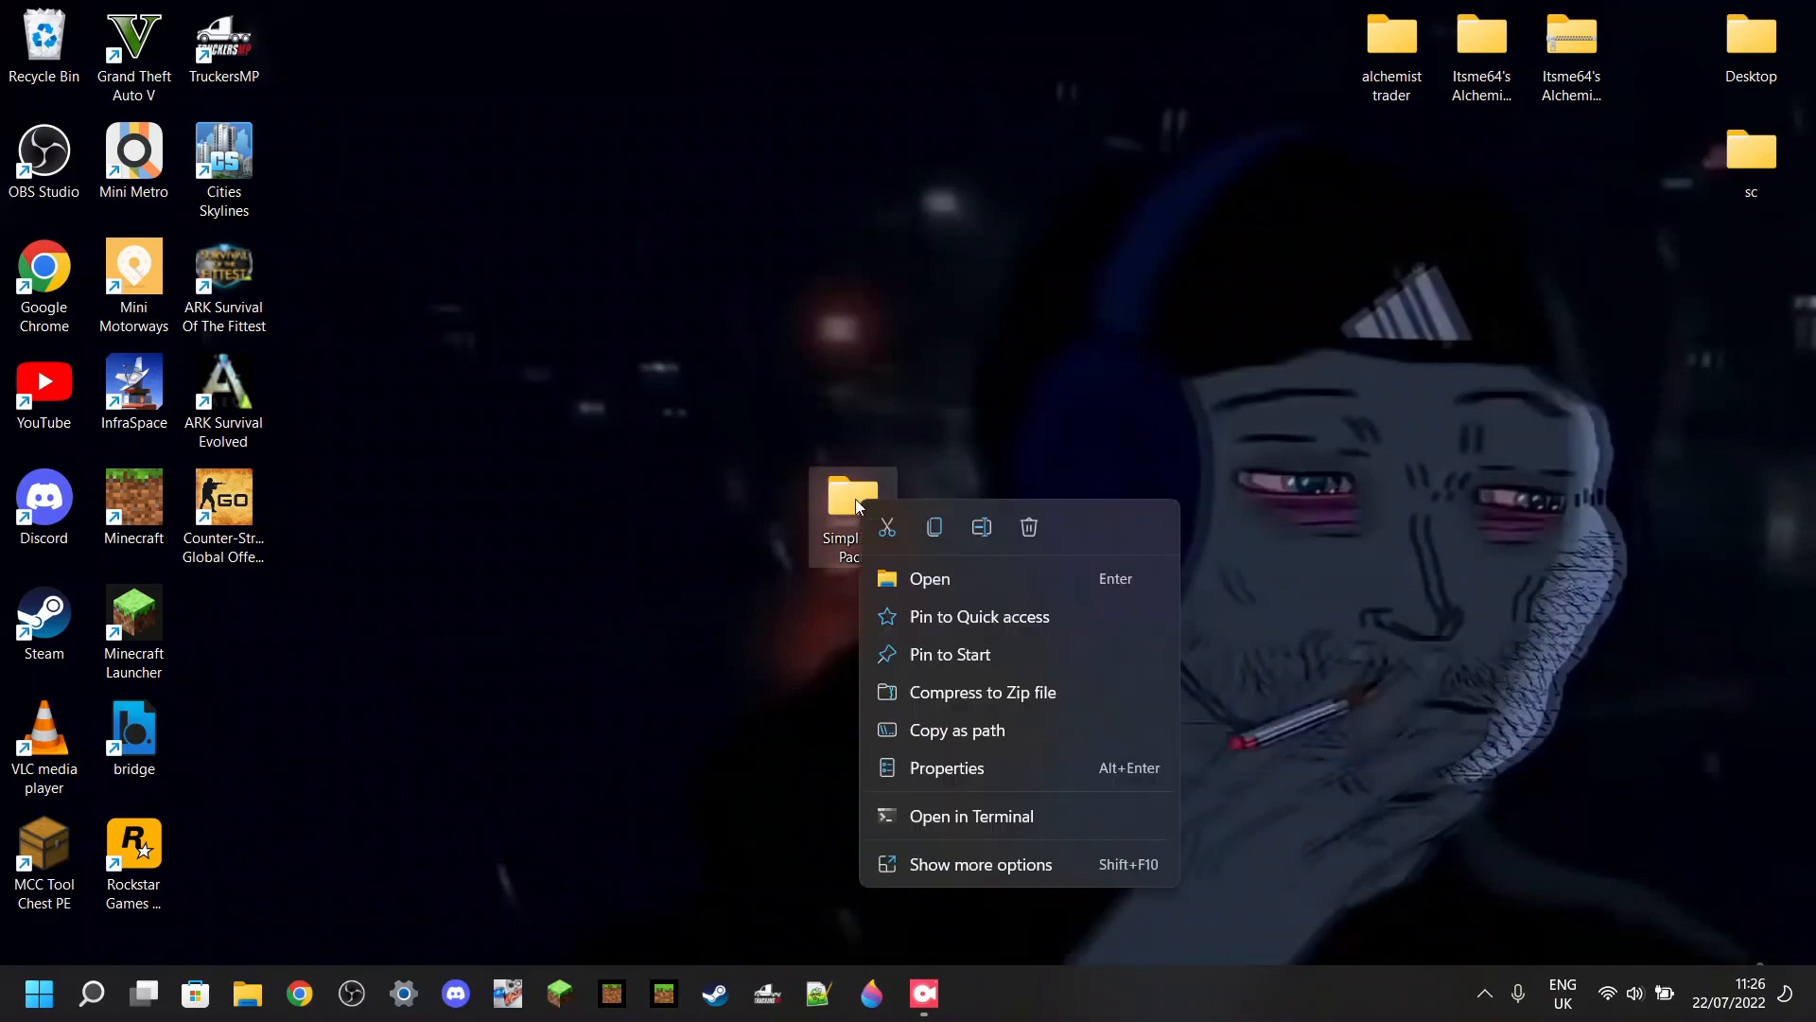
pyautogui.click(1025, 692)
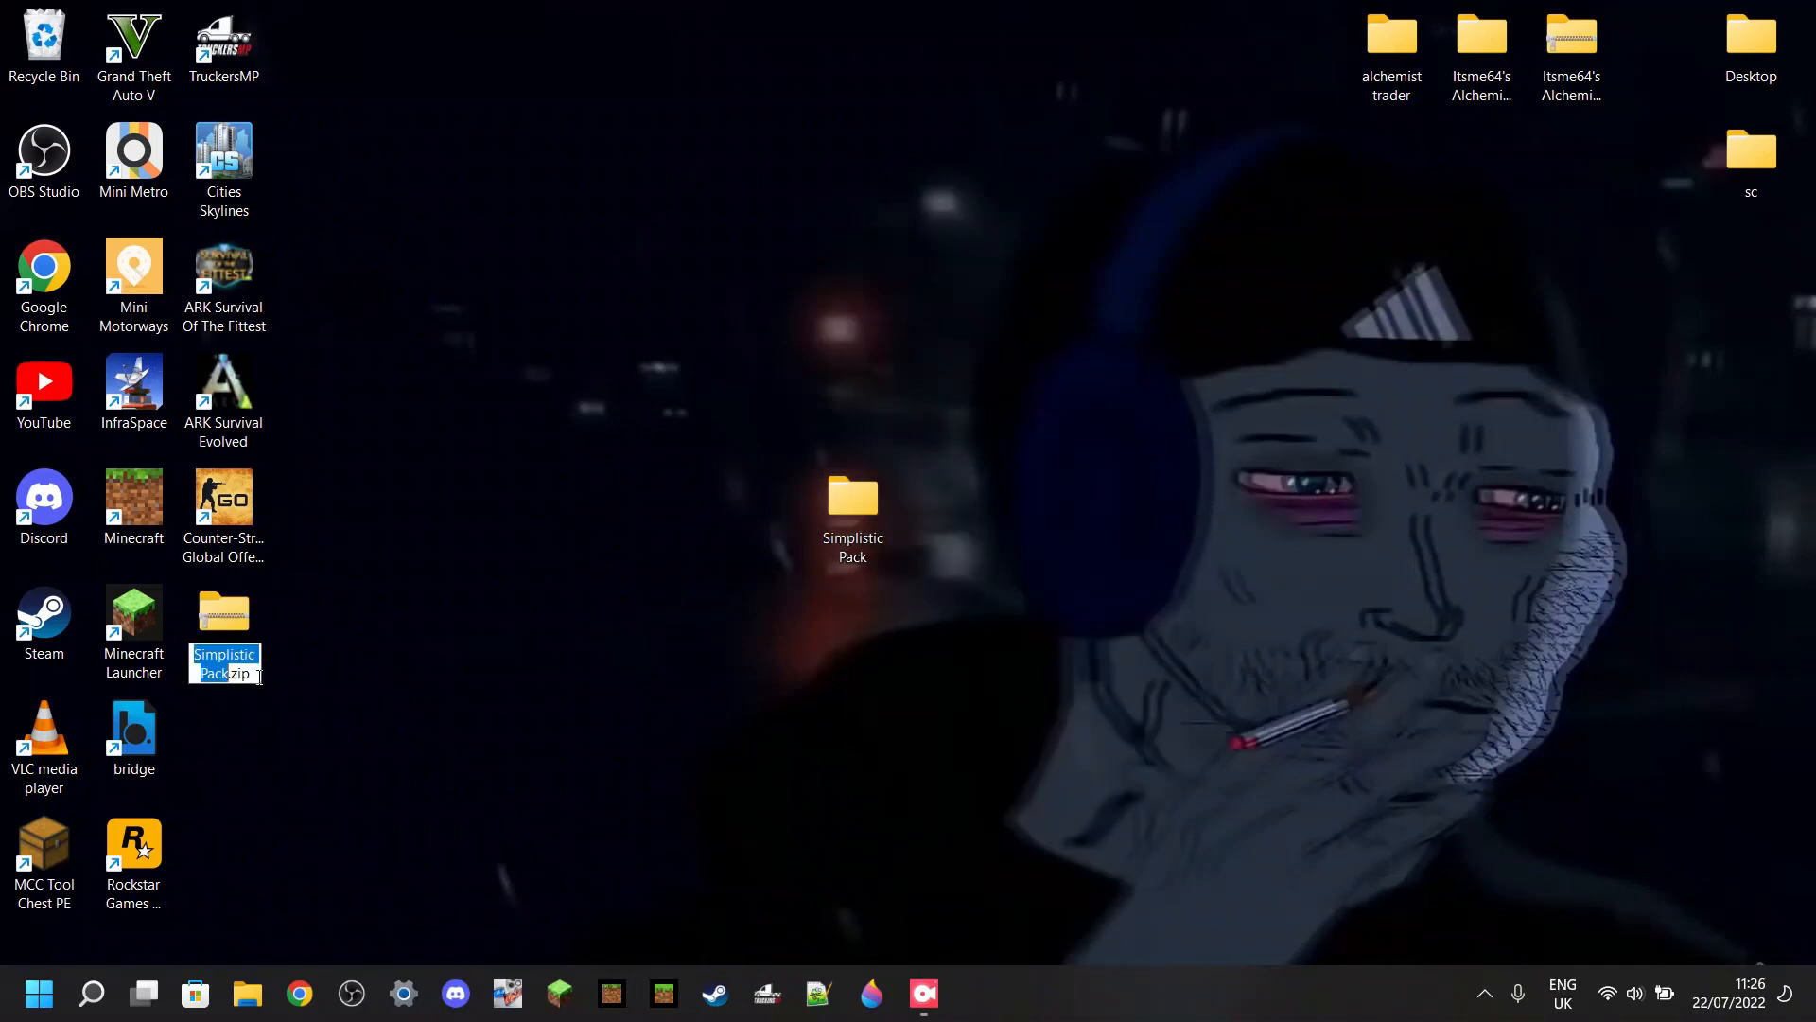
pyautogui.moveTo(259, 677); pyautogui.dragTo(242, 675)
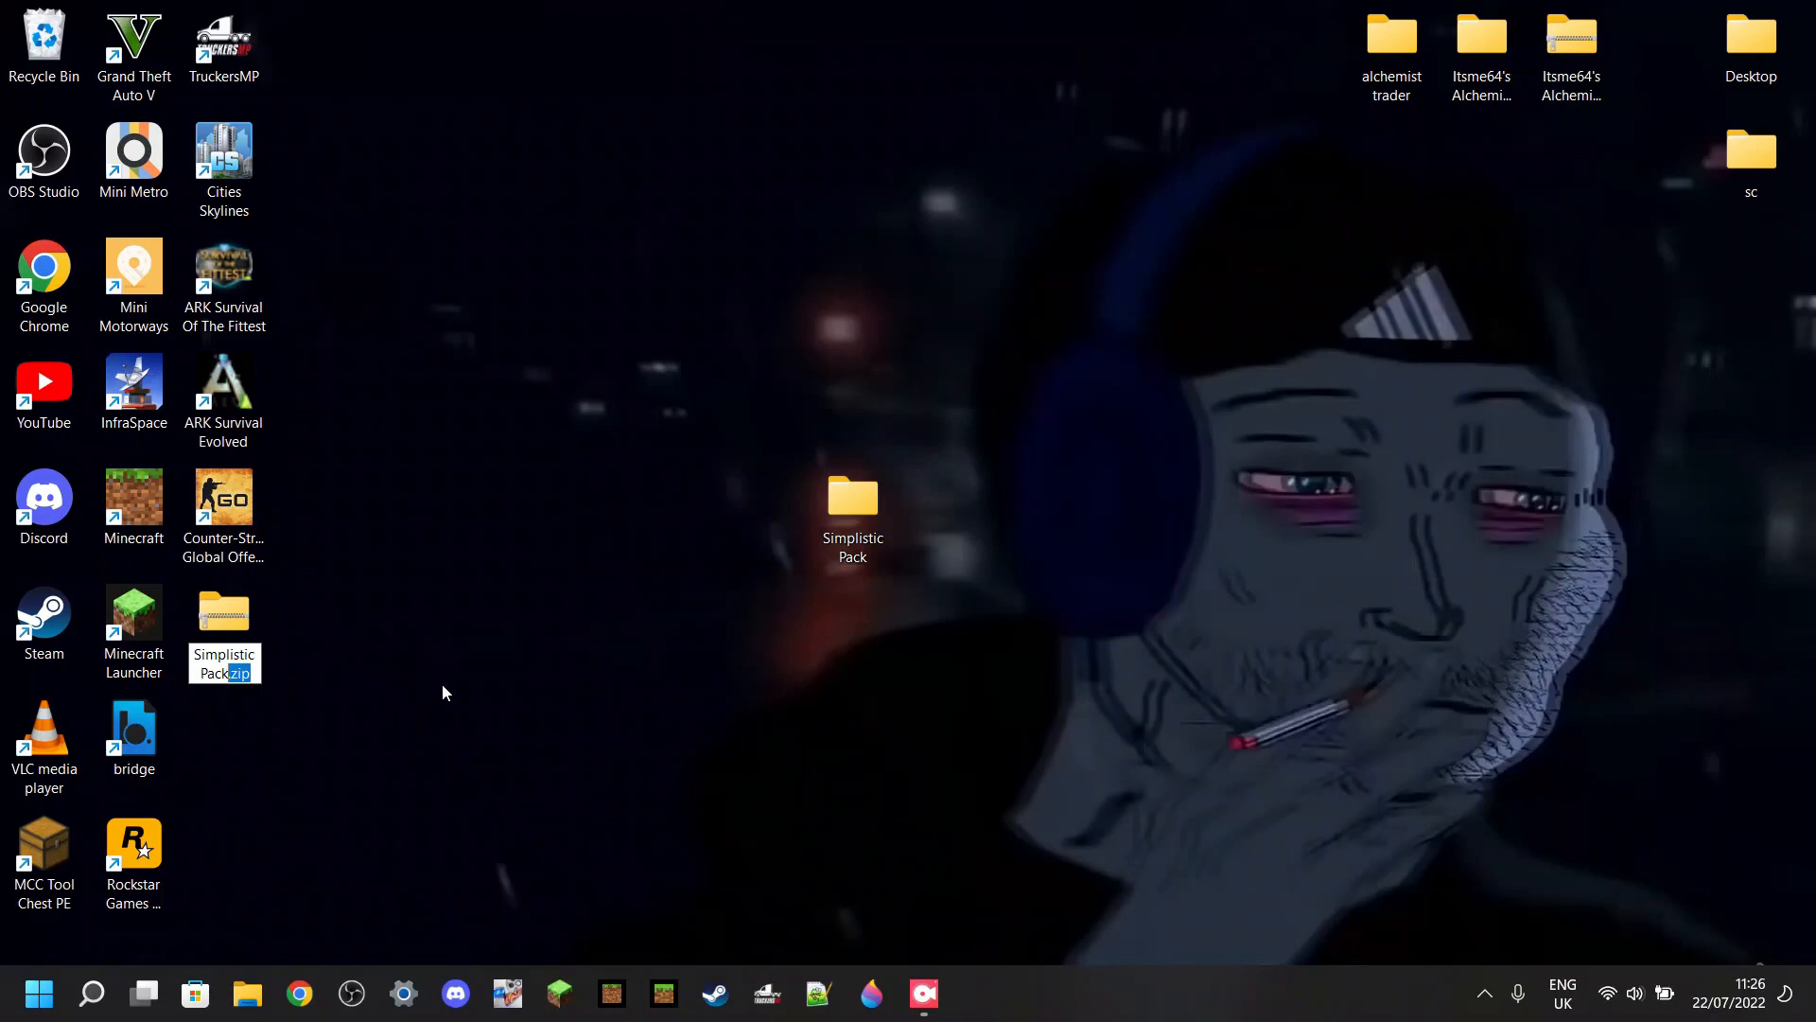
pyautogui.write('mcpack')
pyautogui.press('Return')
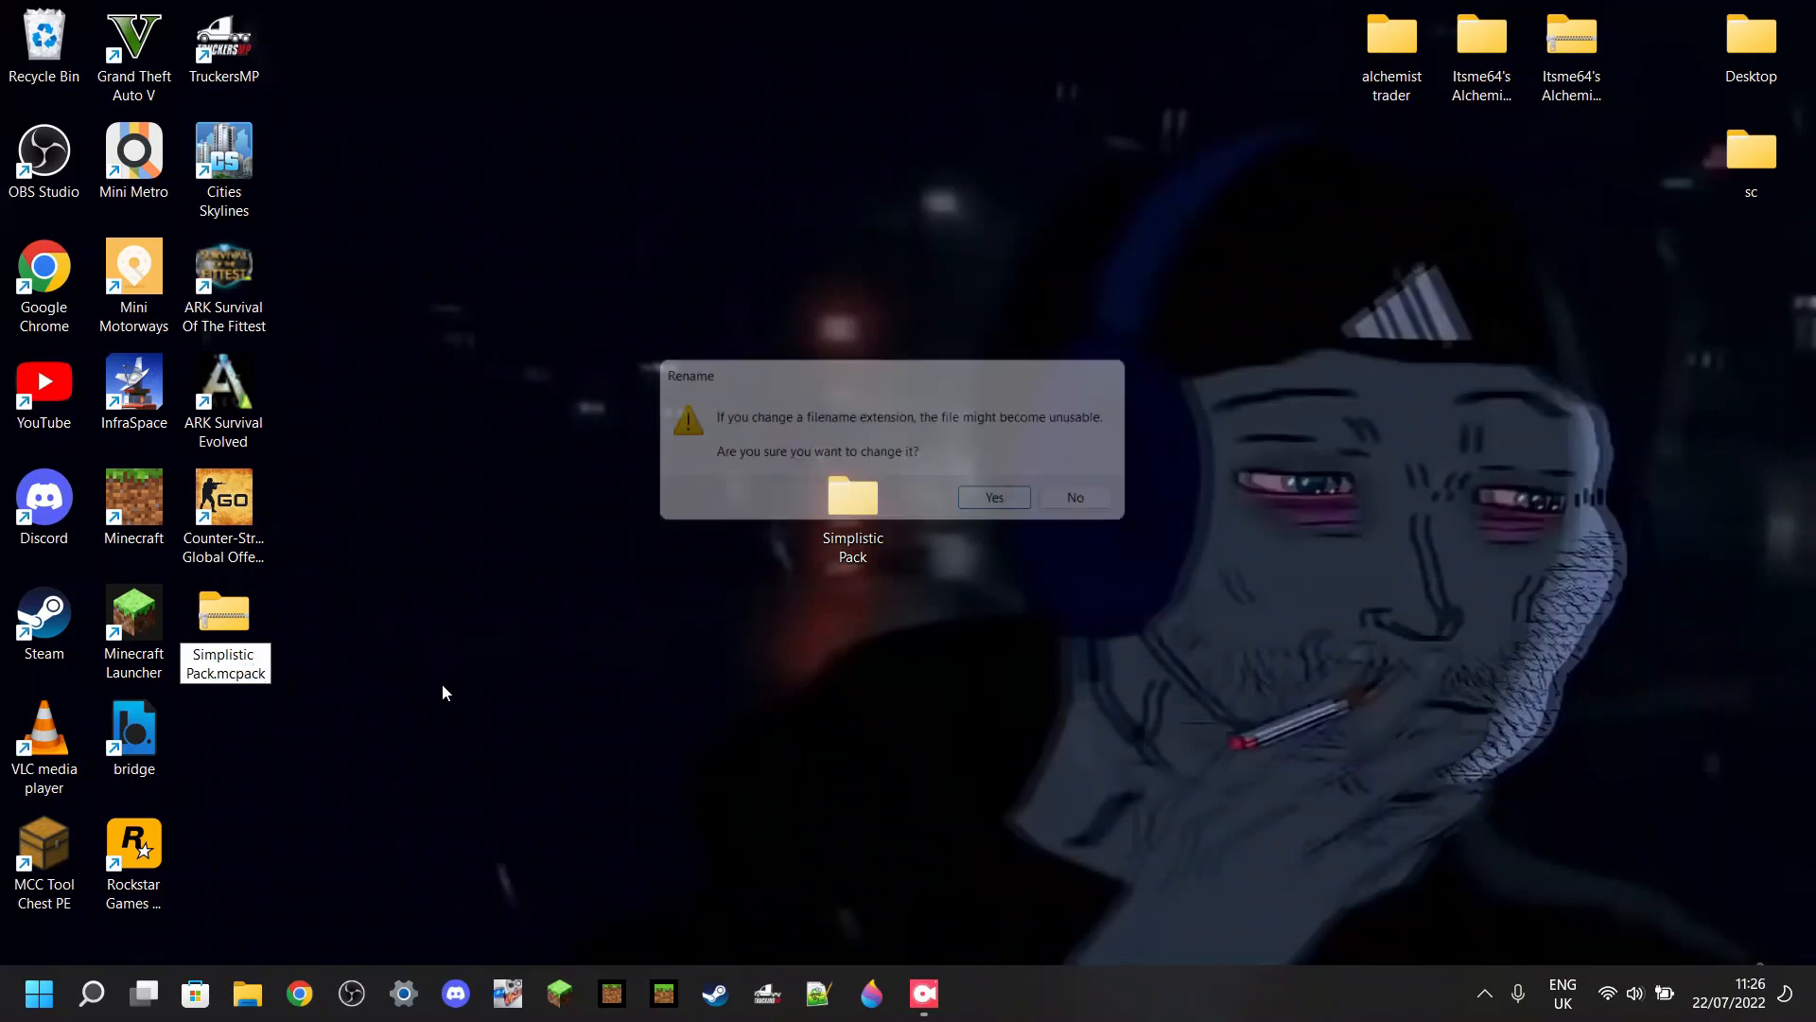
pyautogui.click(1013, 506)
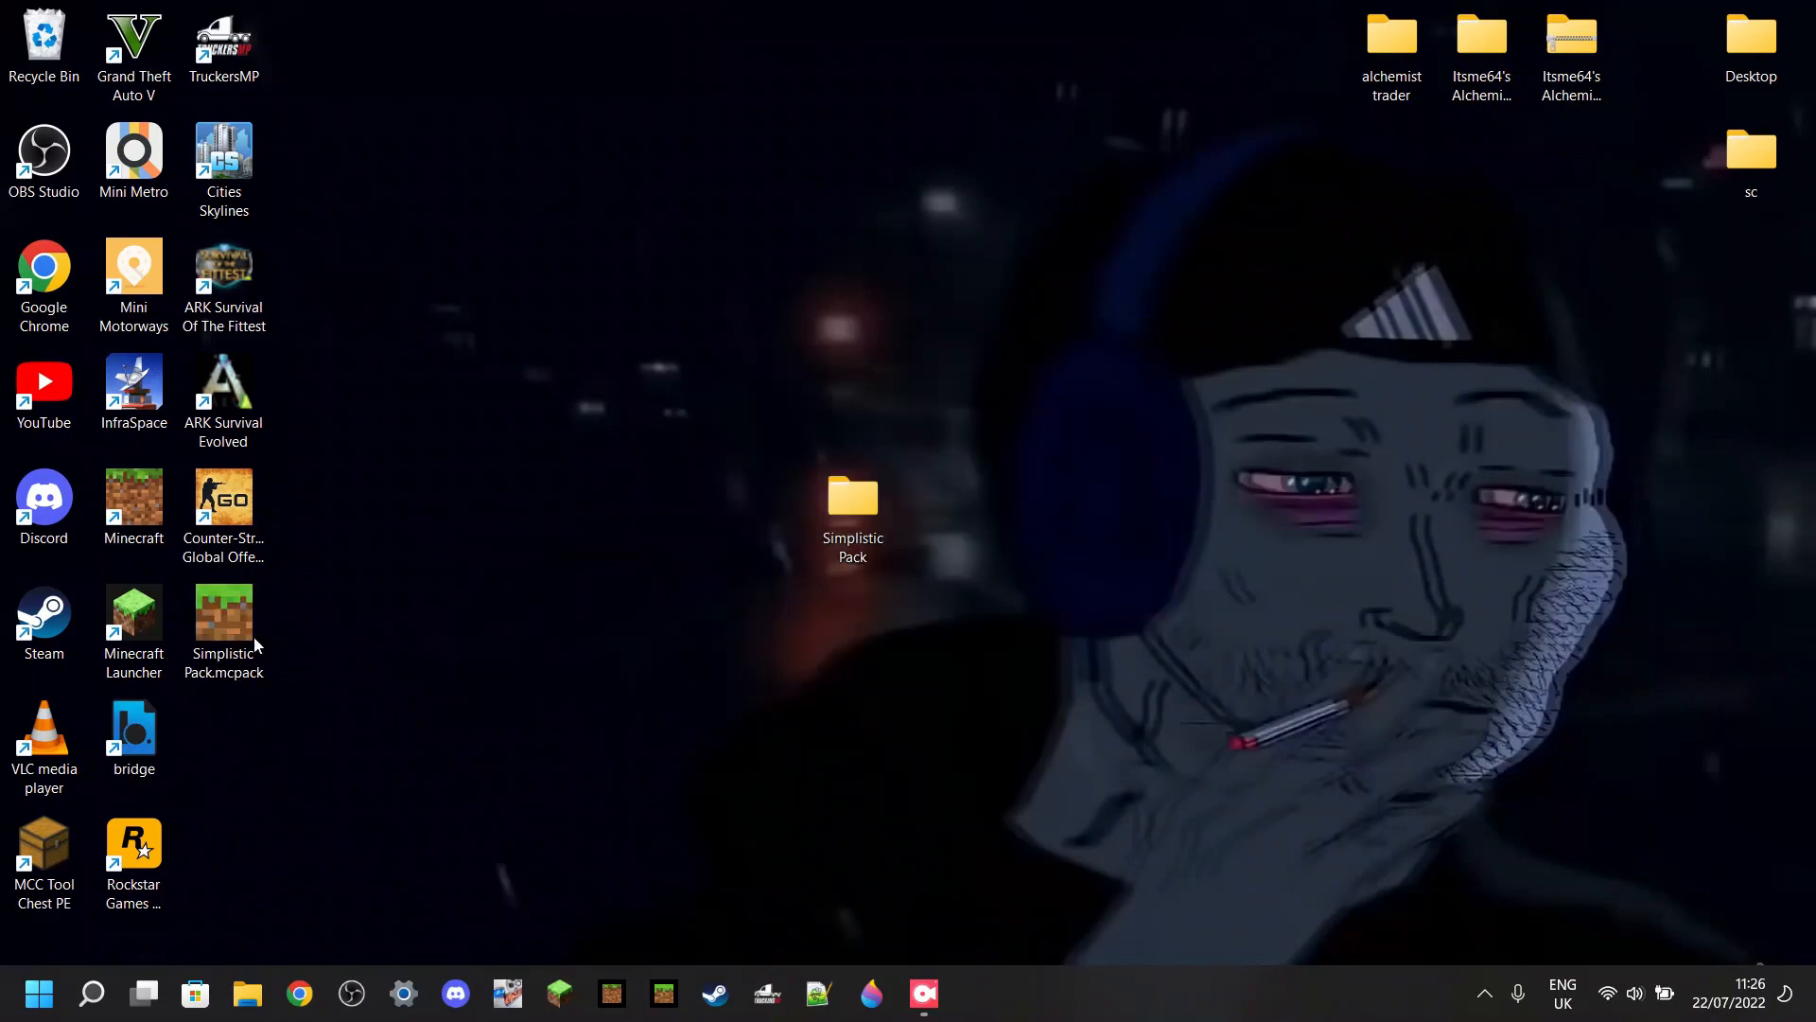
# Move Simplistic Pack.mcpack below the Simplistic Pack folder on the desktop and open it with Minecraft.
pyautogui.moveTo(236, 625); pyautogui.dragTo(834, 665)
pyautogui.rightClick(835, 665)
pyautogui.rightClick(763, 622)
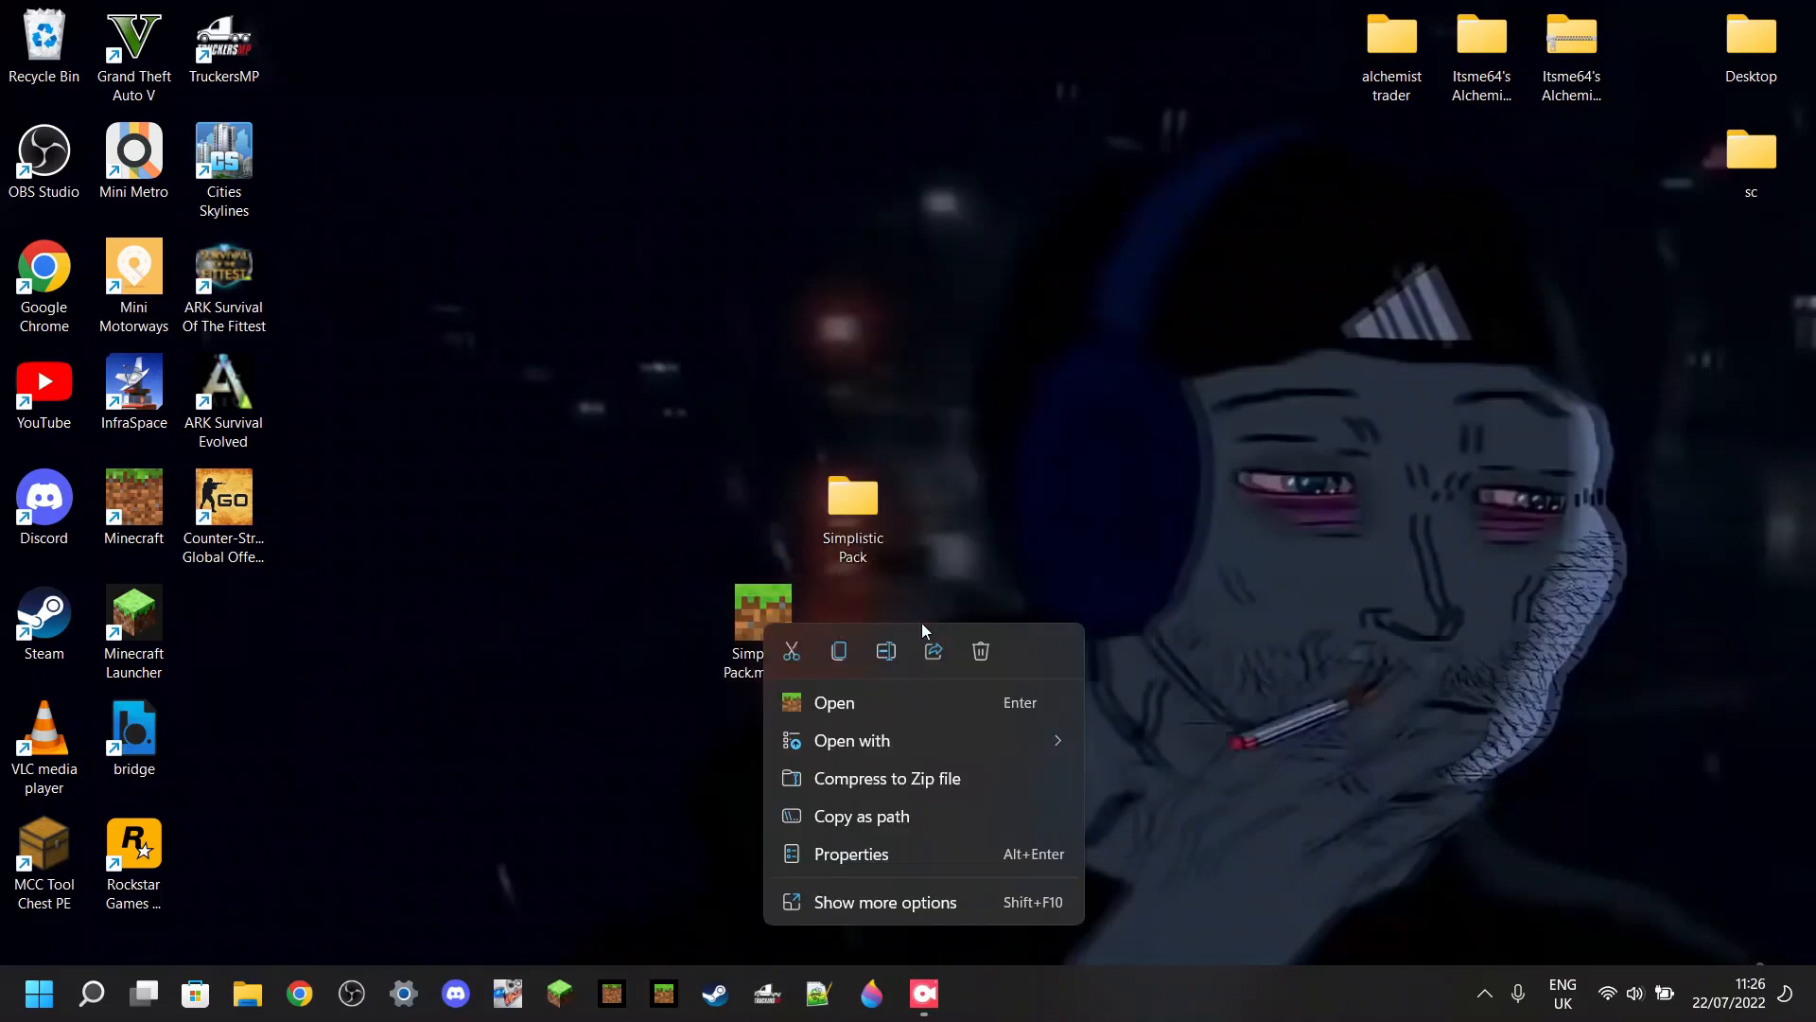
pyautogui.moveTo(1024, 747)
pyautogui.click(1131, 745)
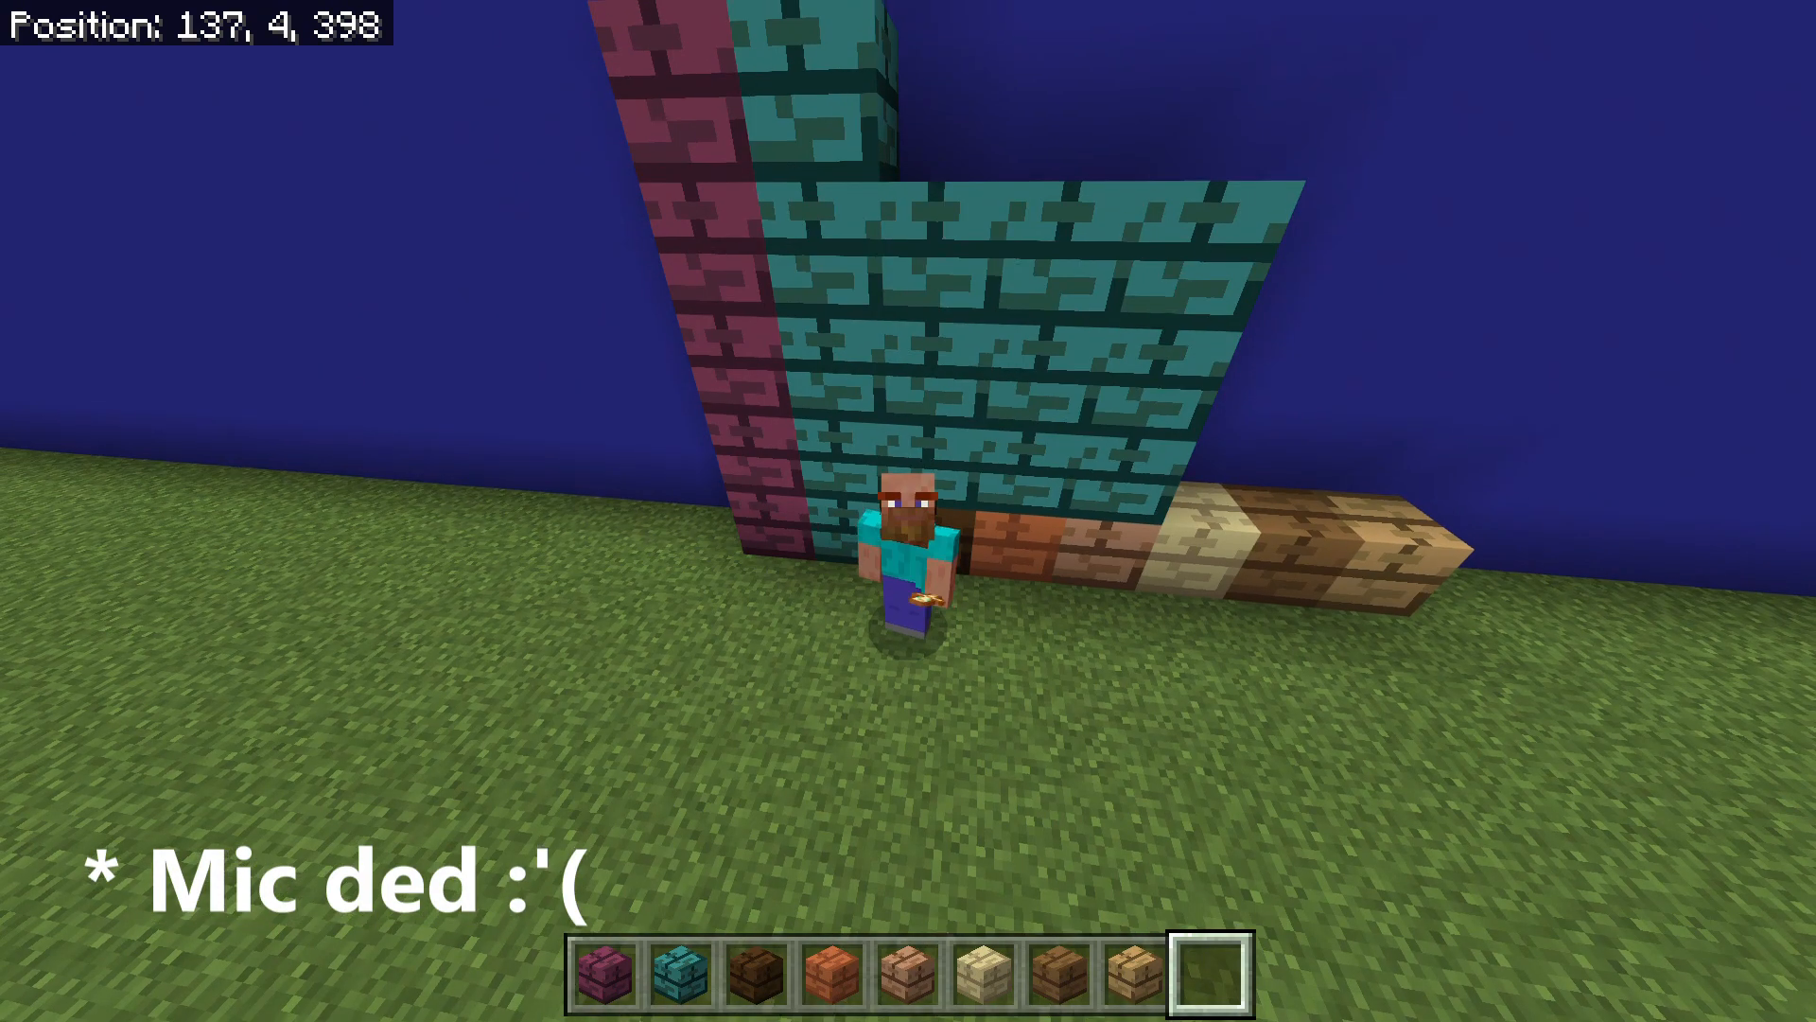
pyautogui.press('space')
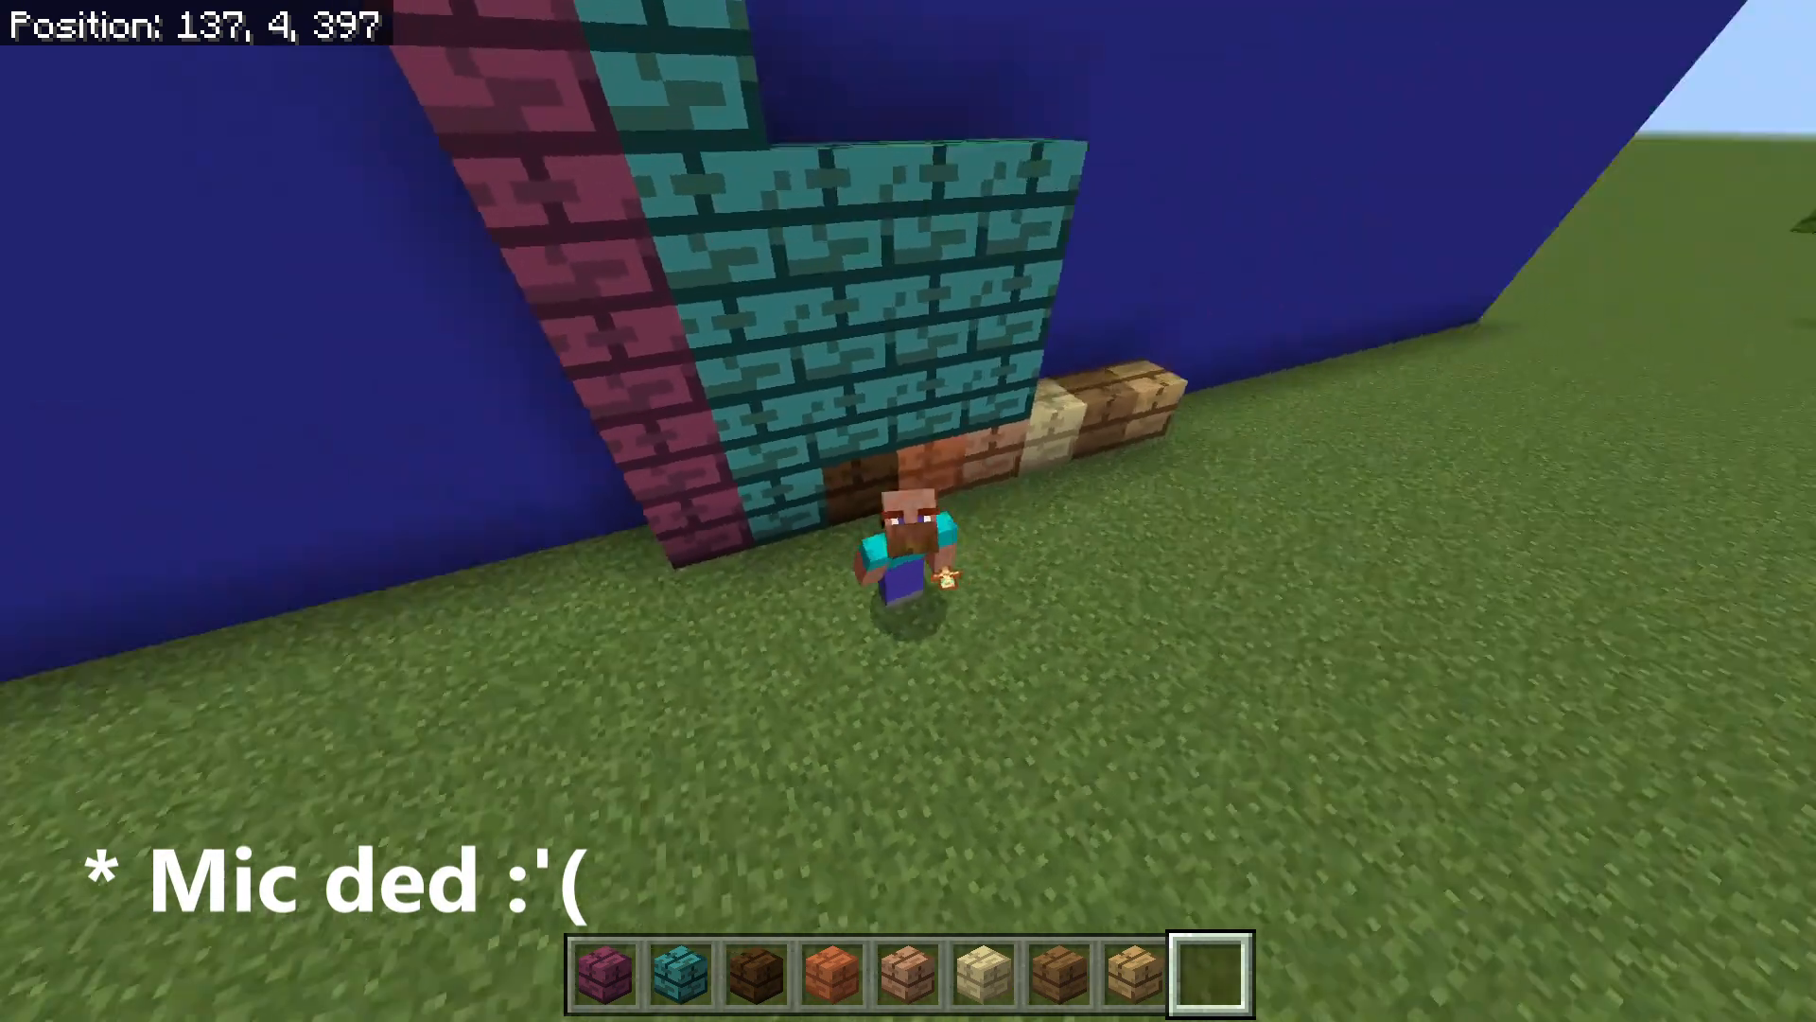
pyautogui.press('space')
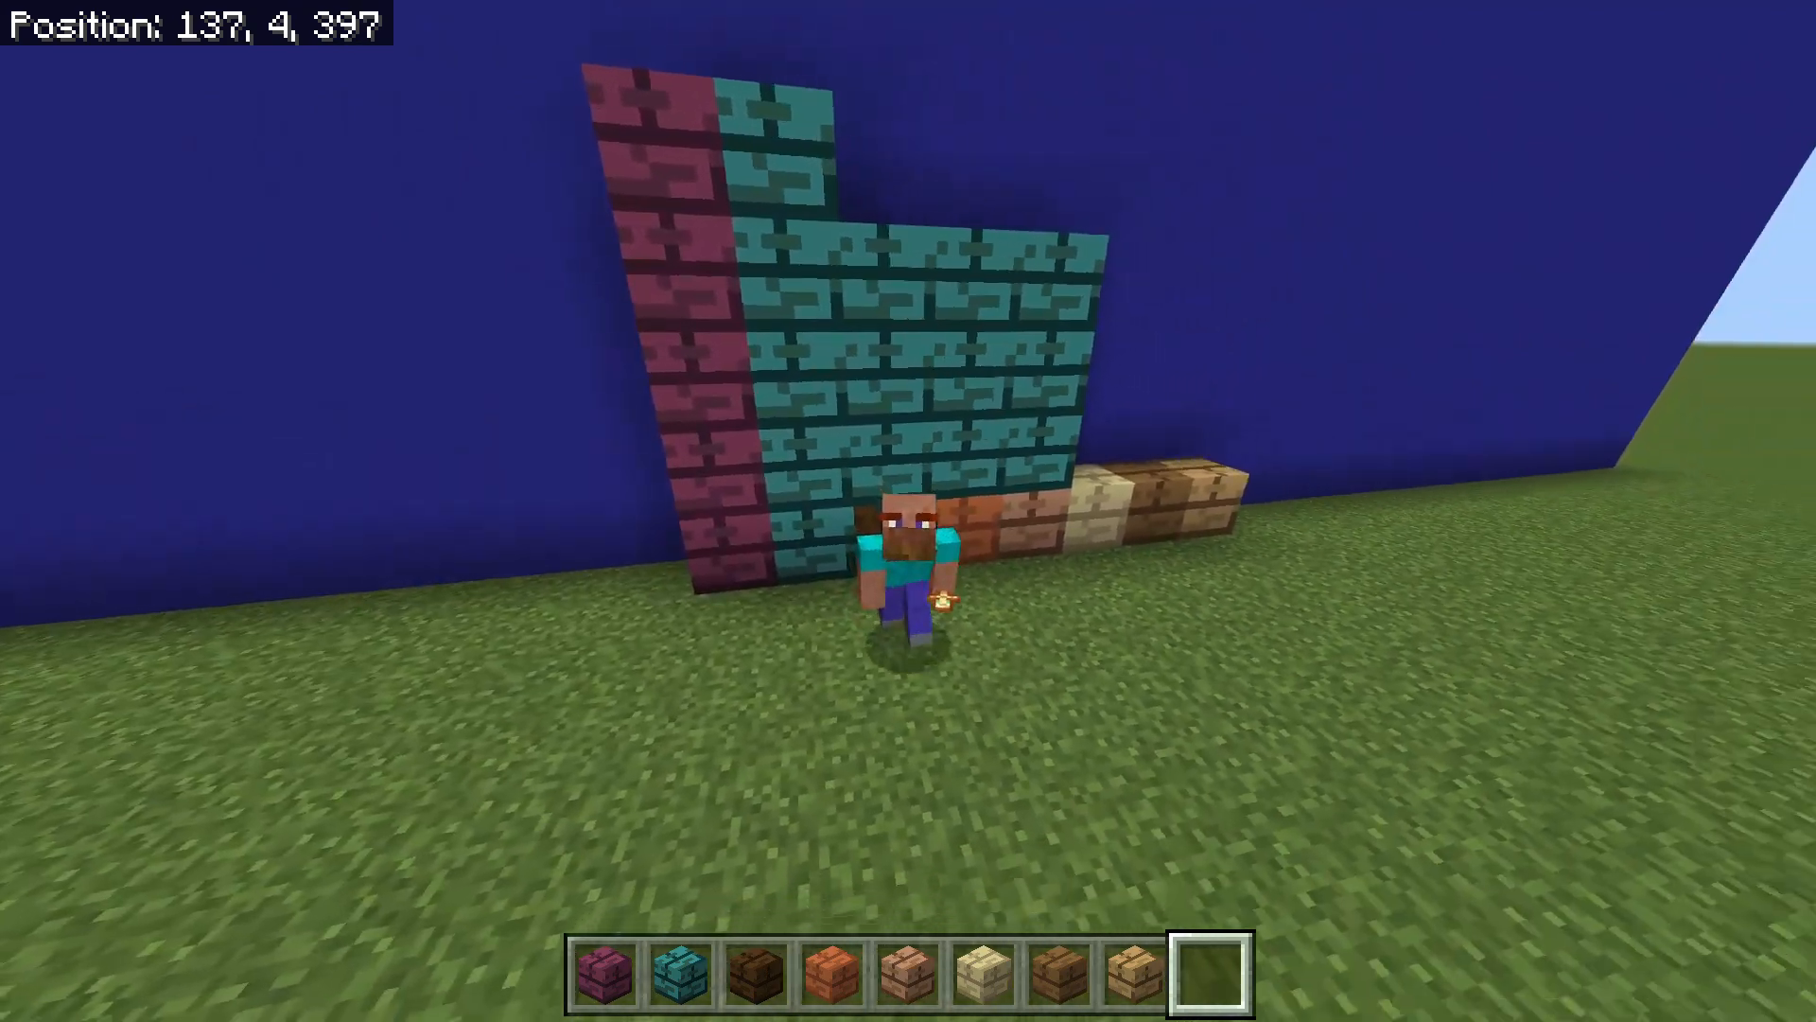